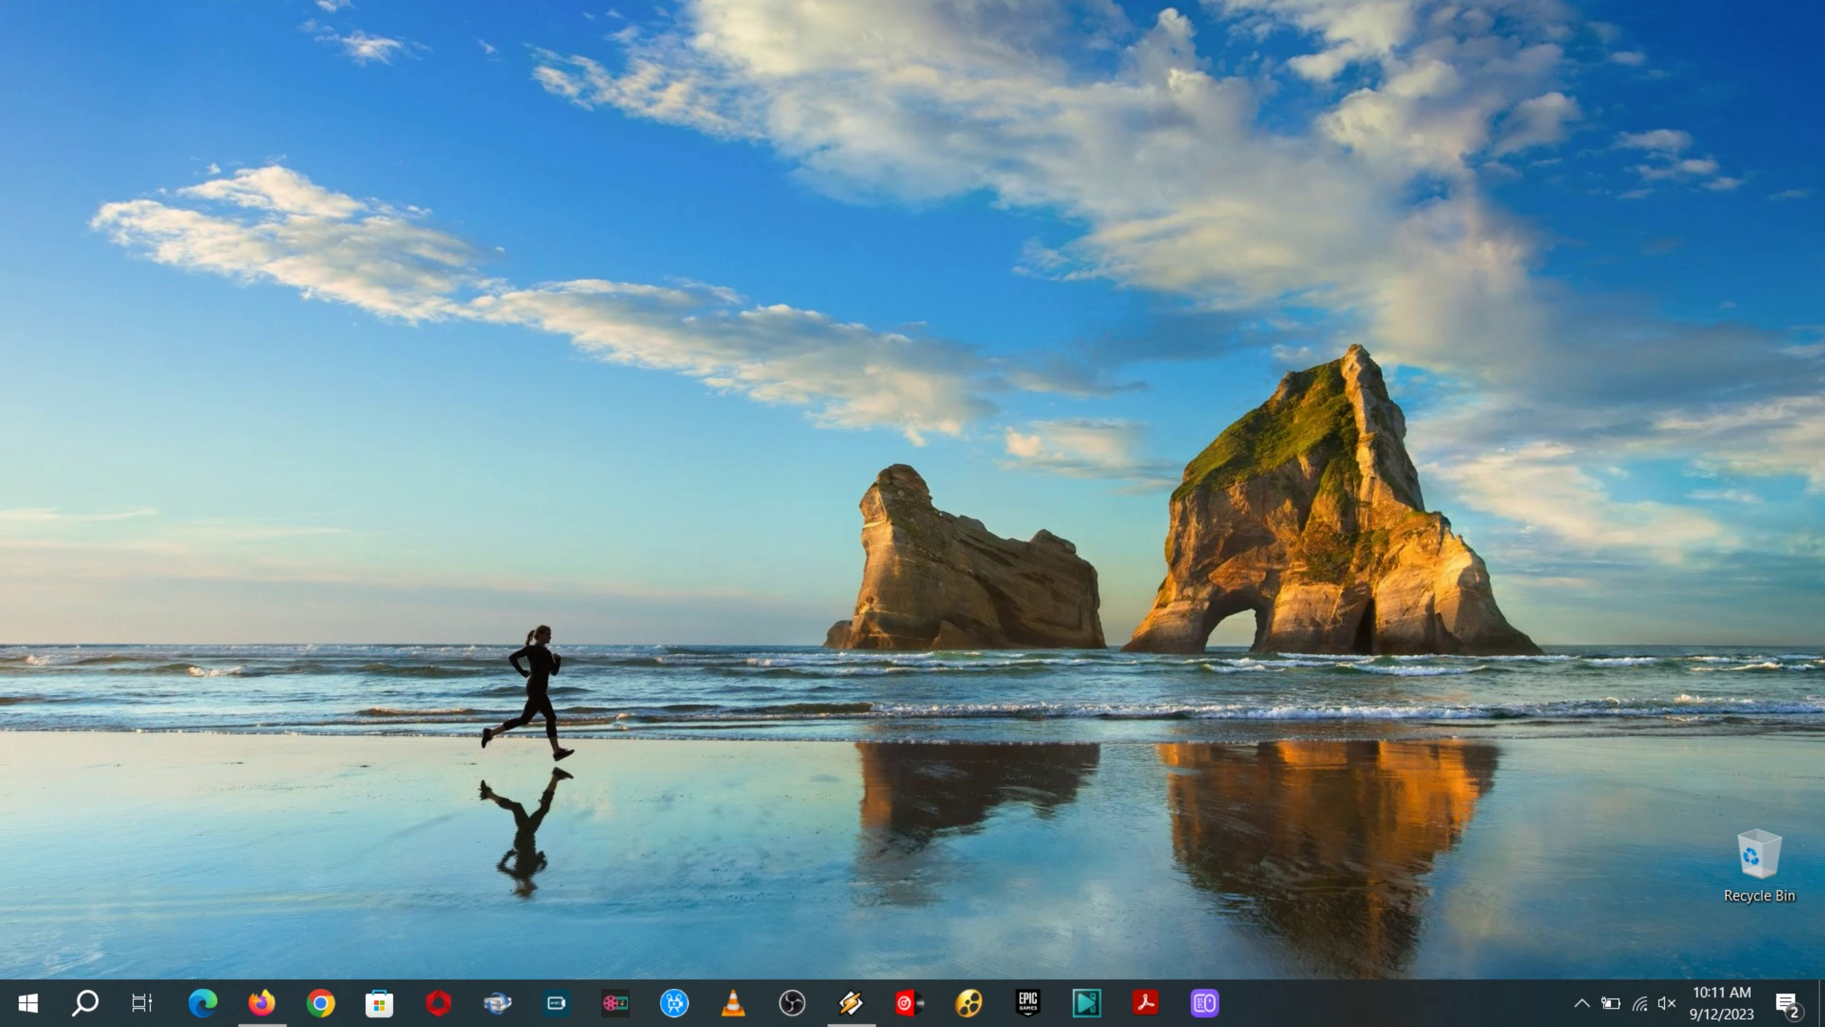
right_click(393, 434)
click(446, 504)
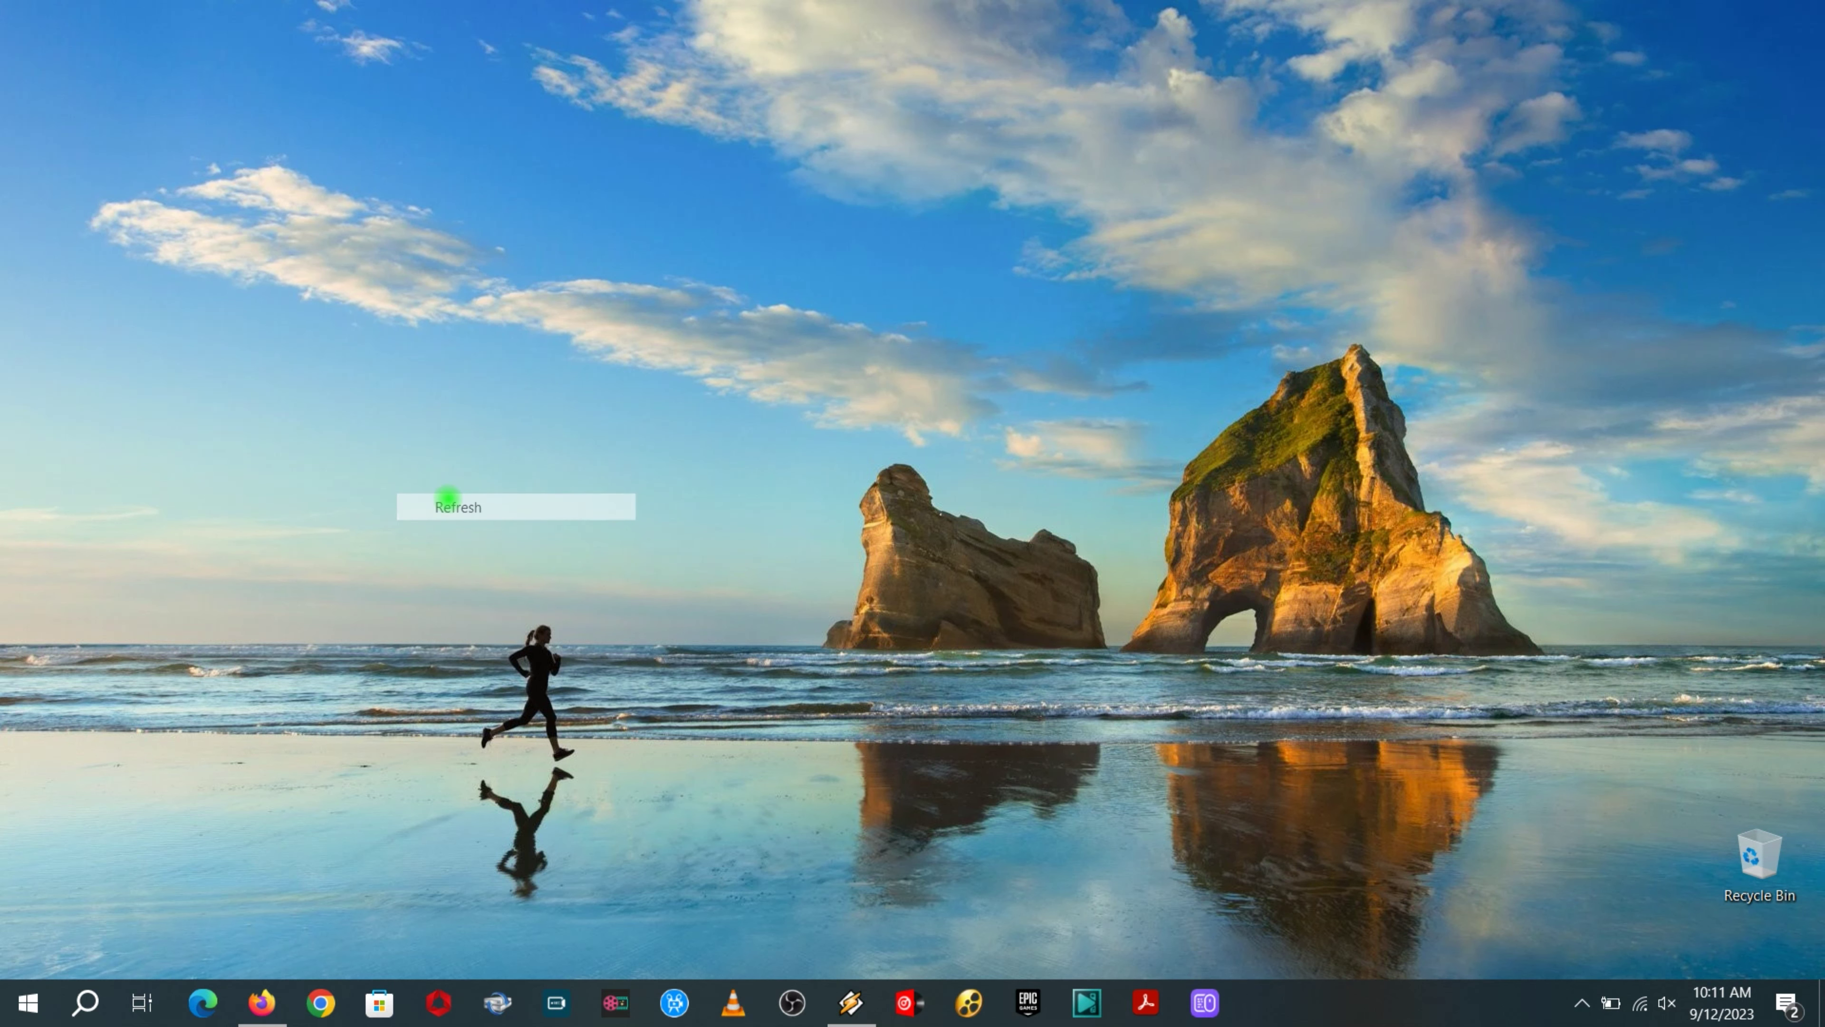
Switch to Firefox and open the Rufus homepage from the Google results for rufus.
click(261, 1002)
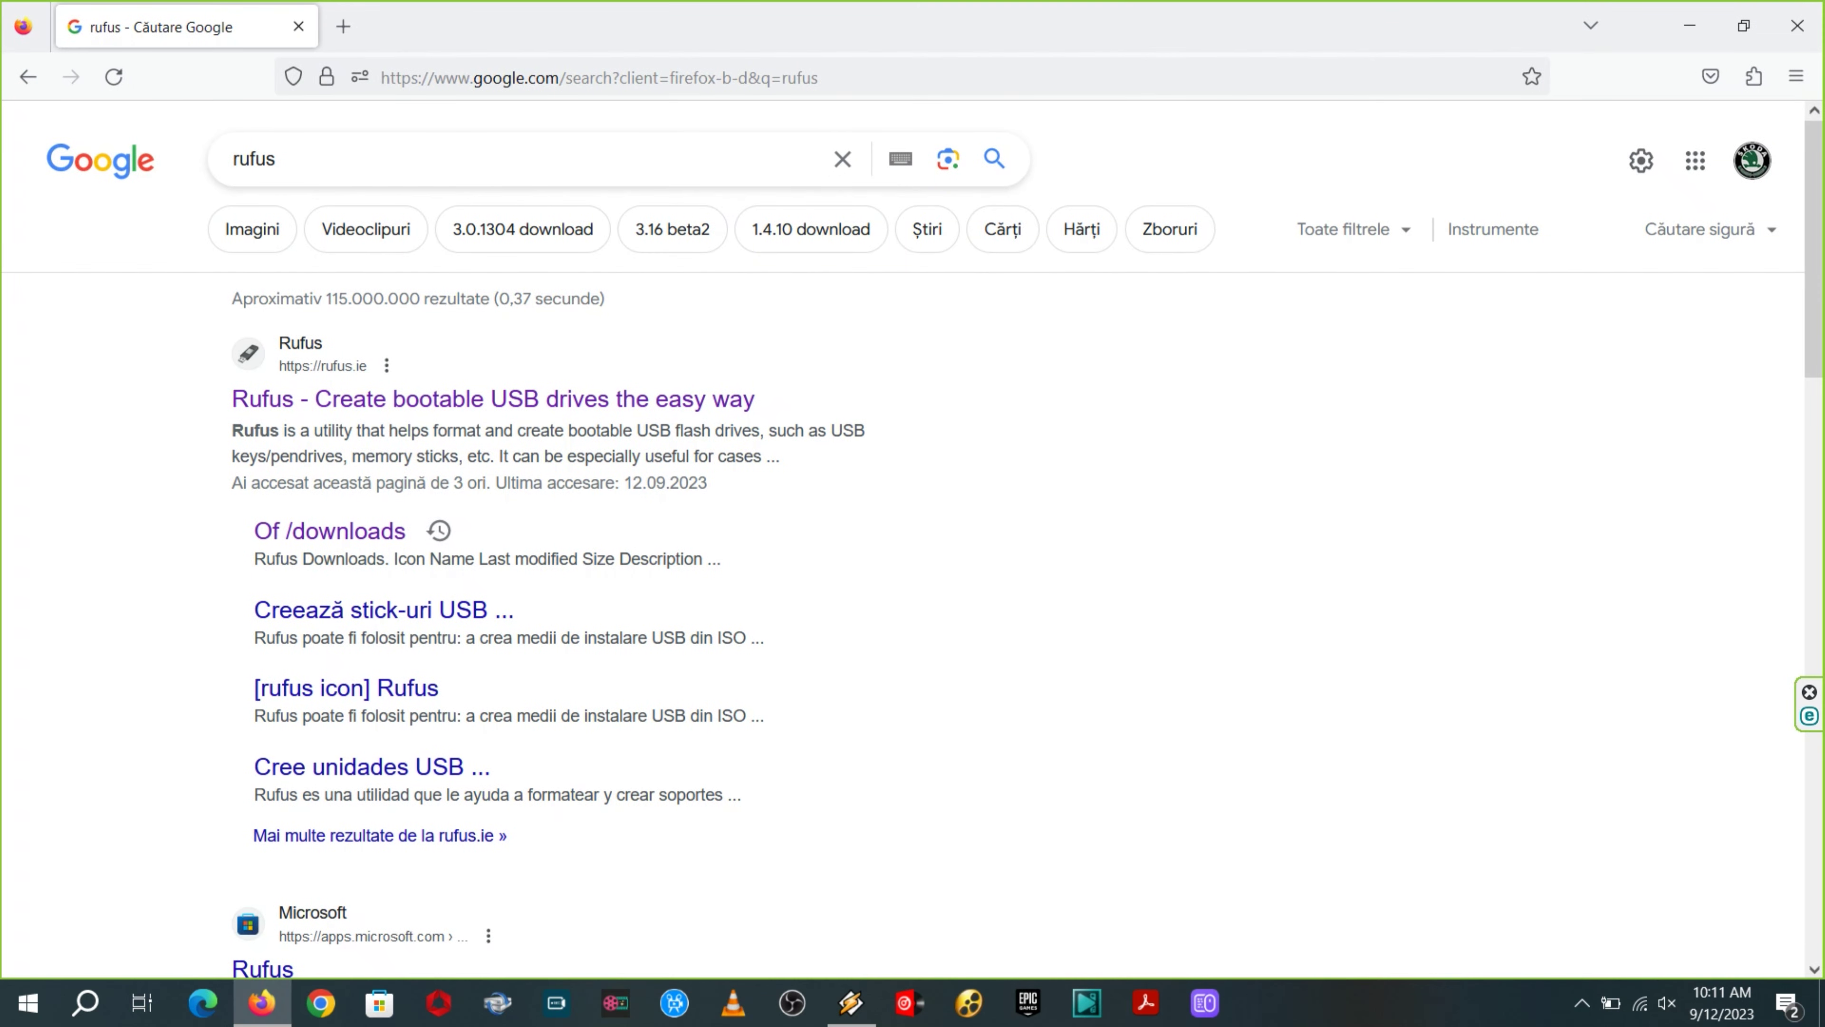
triple_click(231, 430)
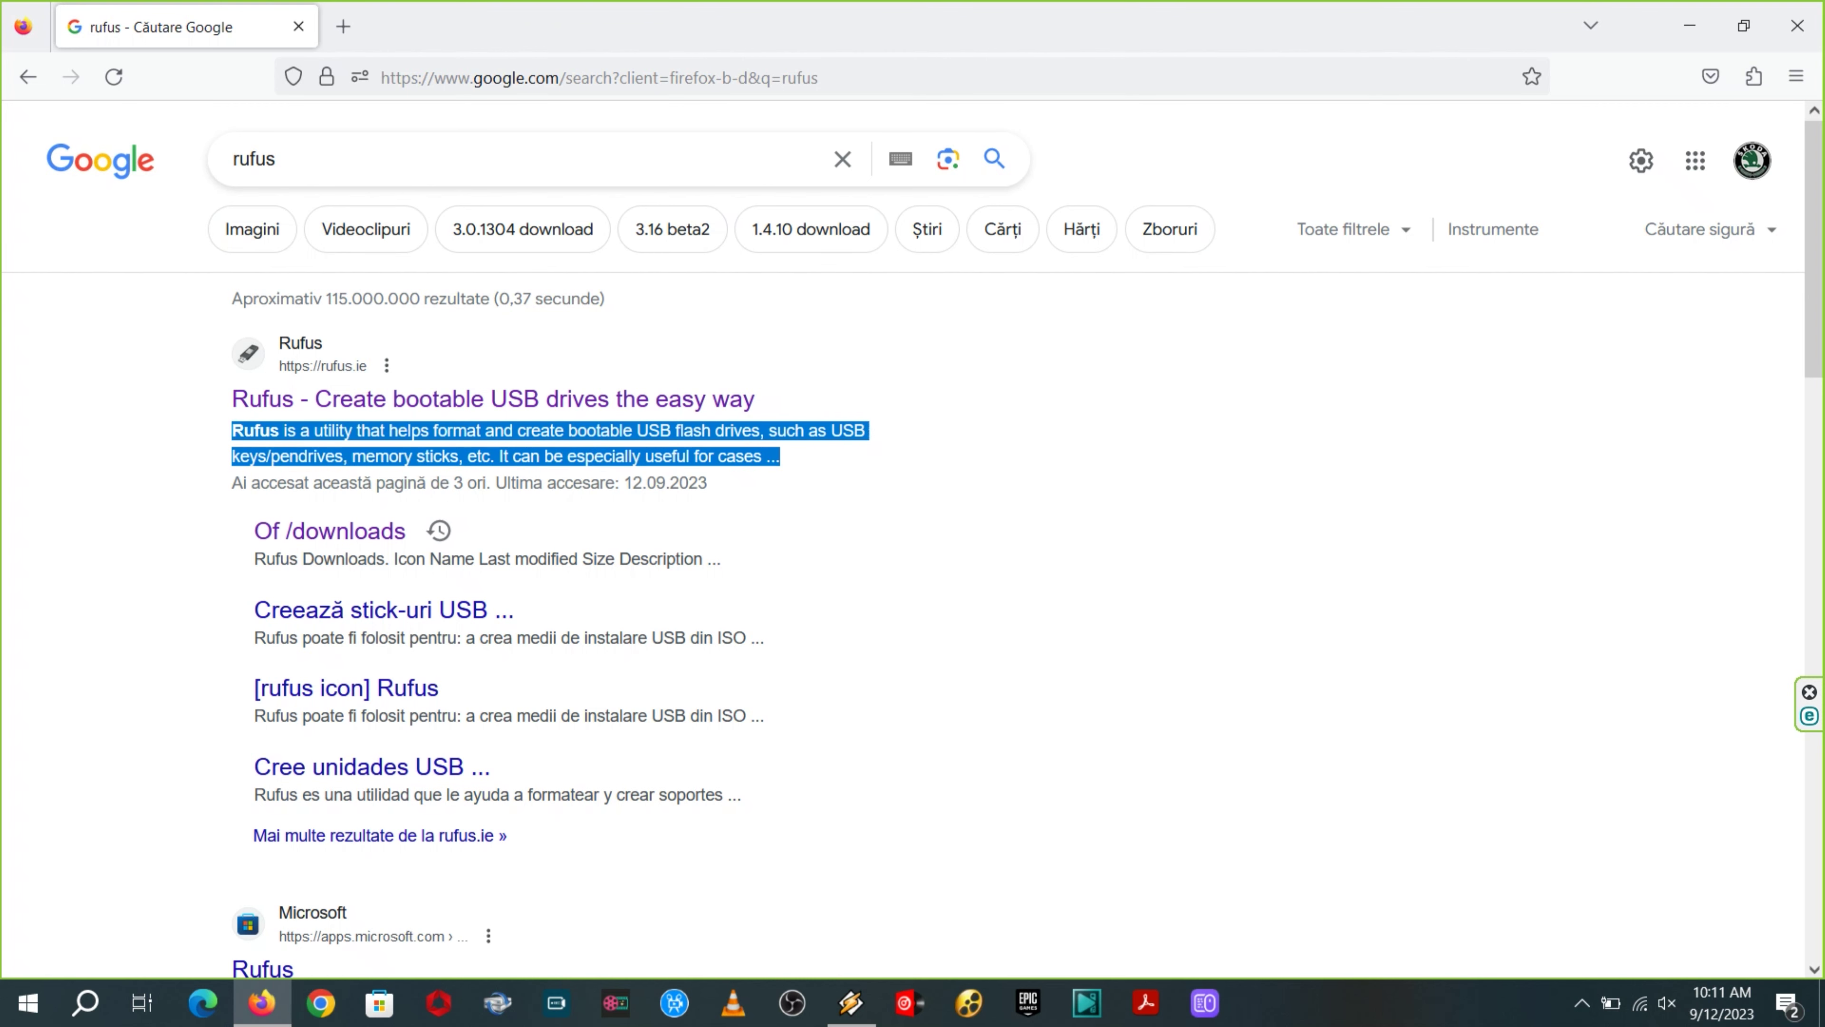
click(57, 531)
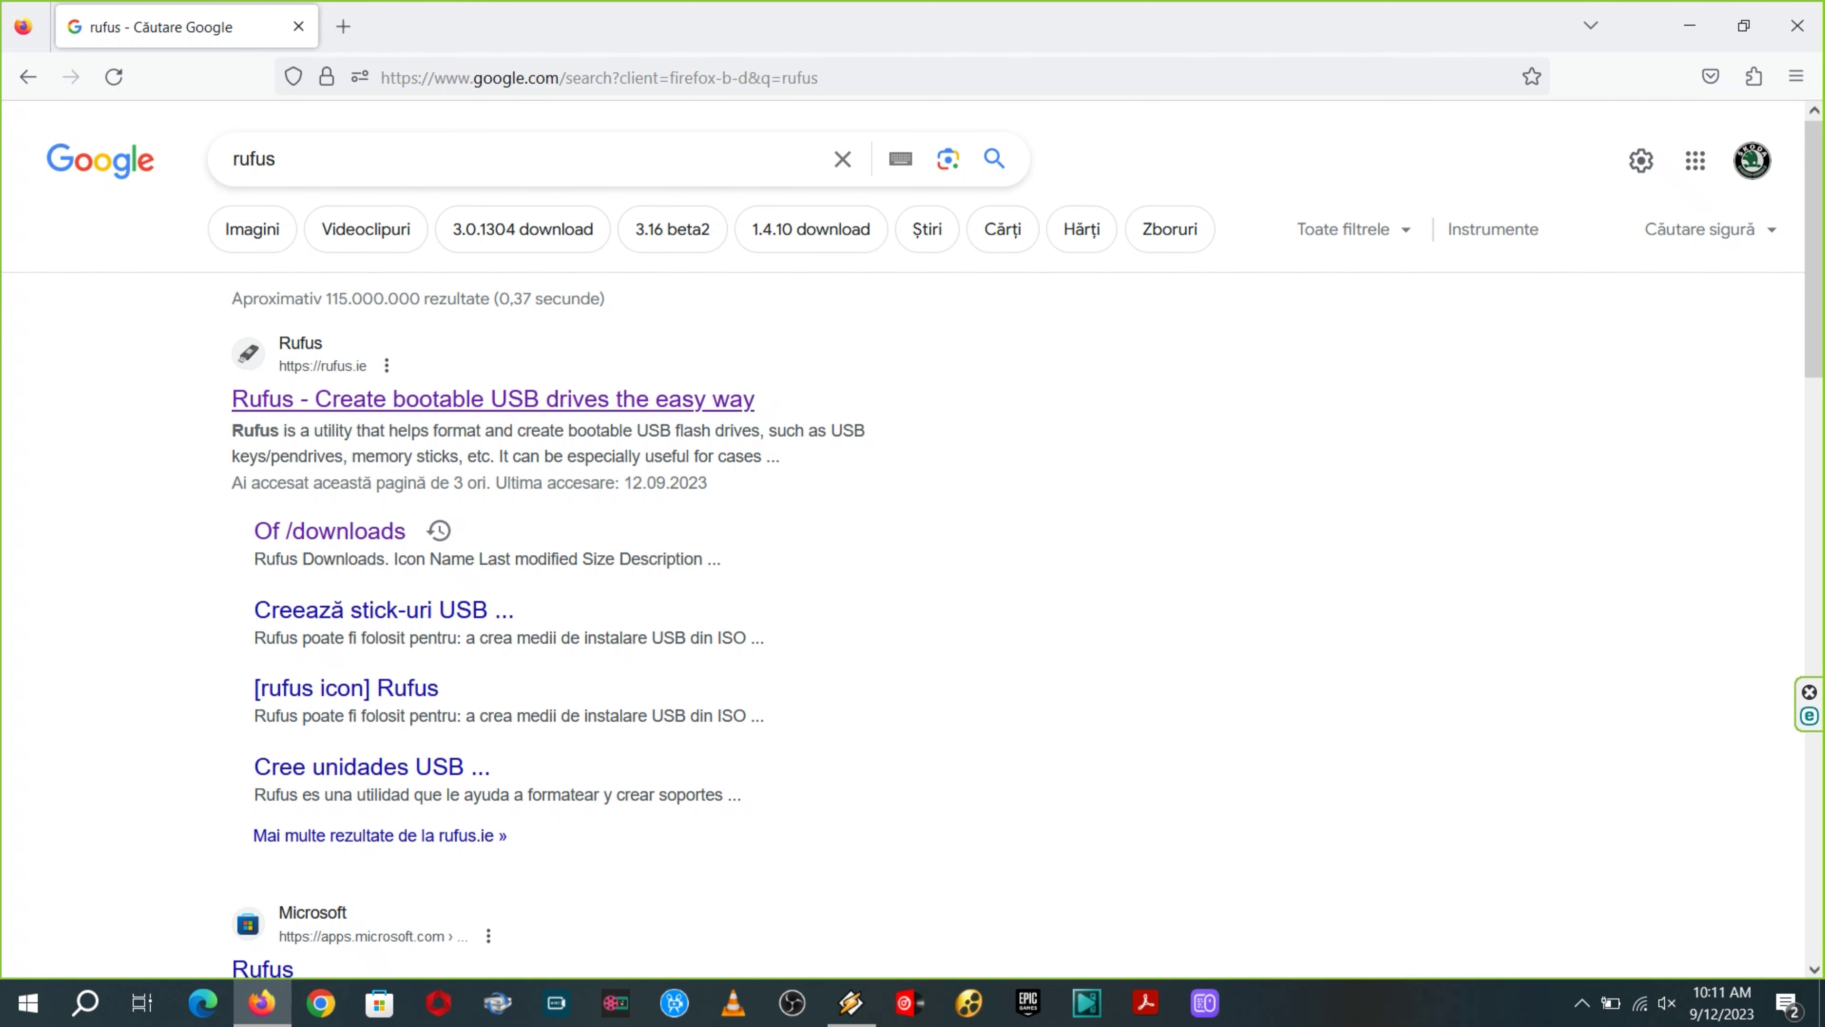
click(334, 399)
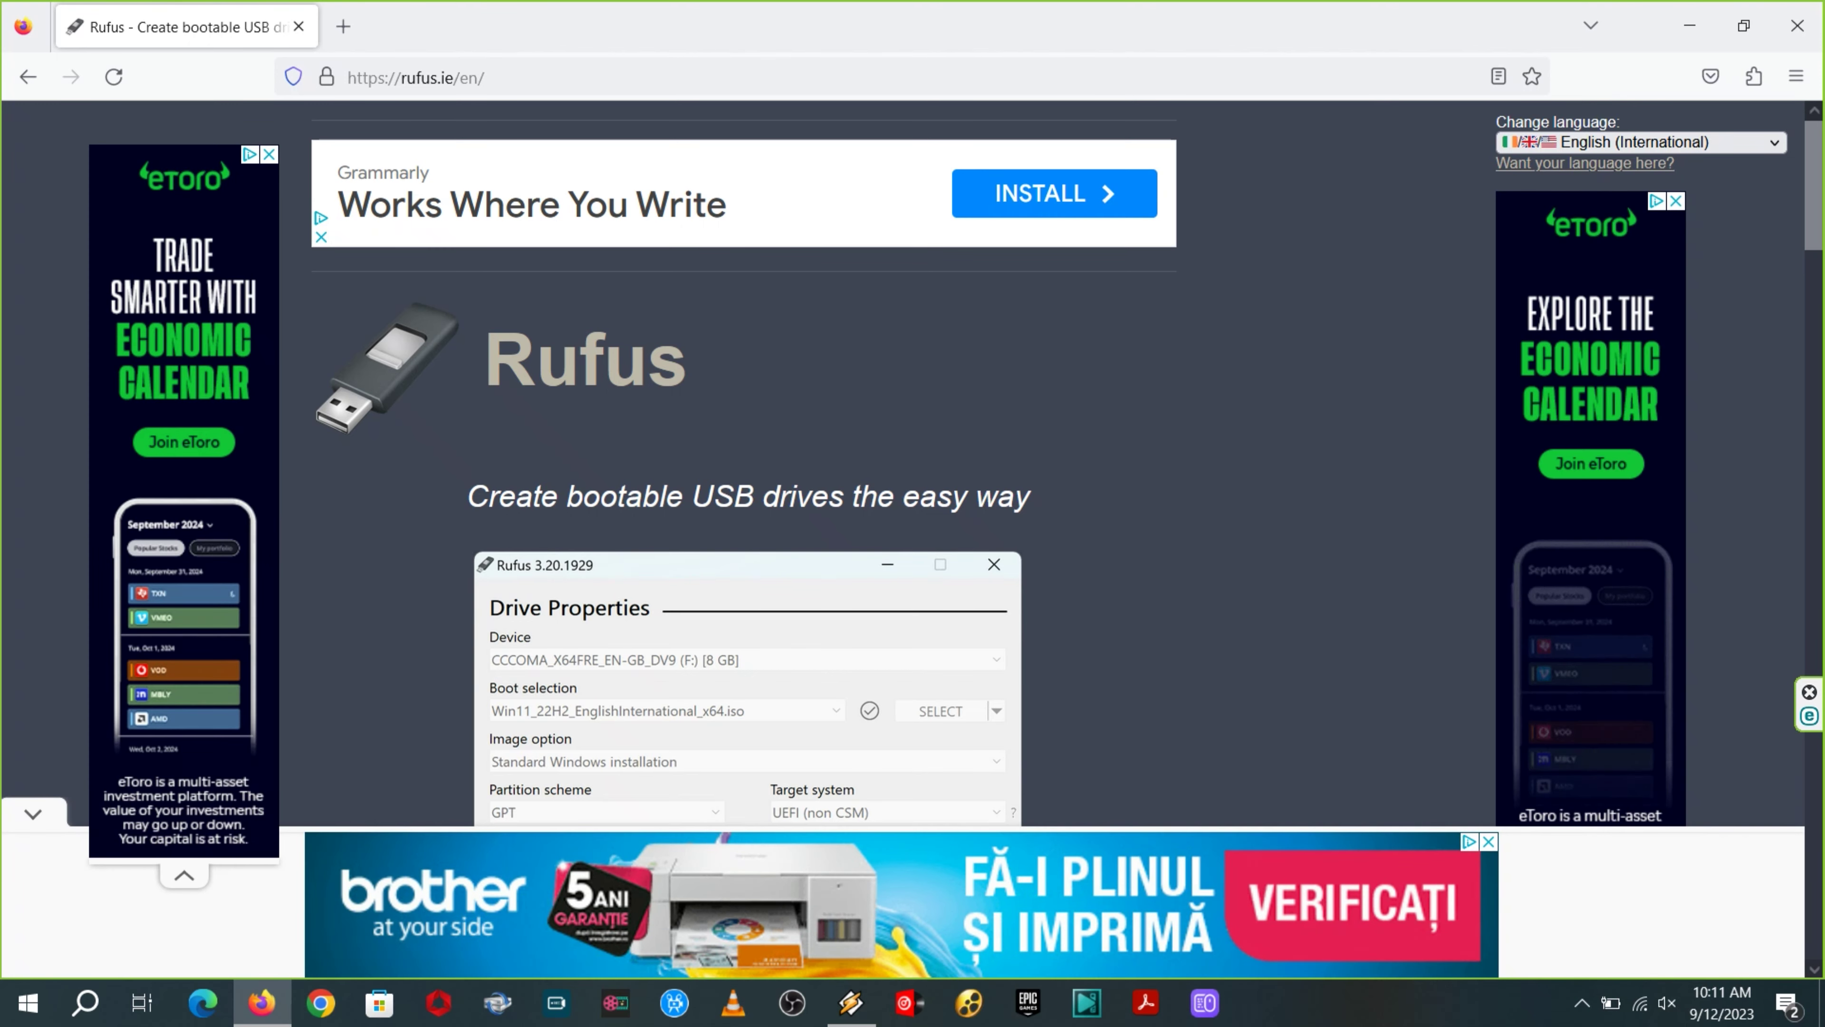
Look through the sample screenshots of the program in the Rufus homepage's image carousel.
scroll(912, 539, down, 3)
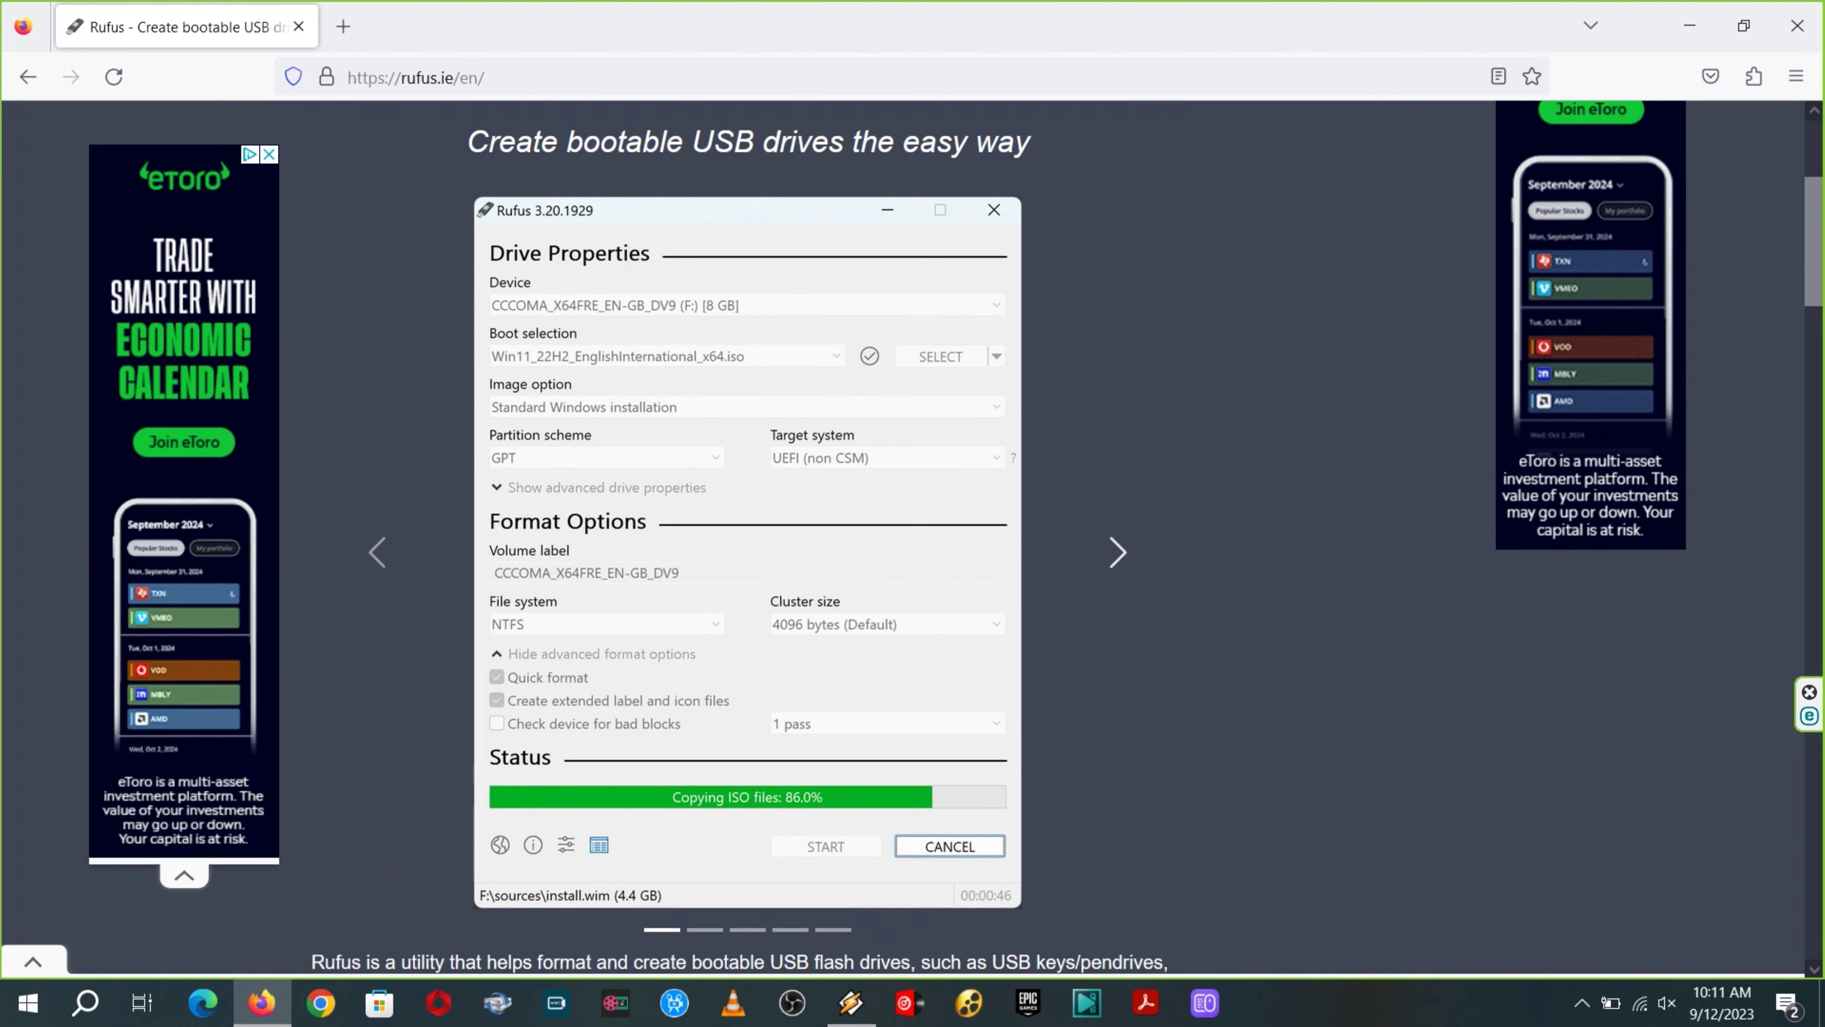
click(1116, 530)
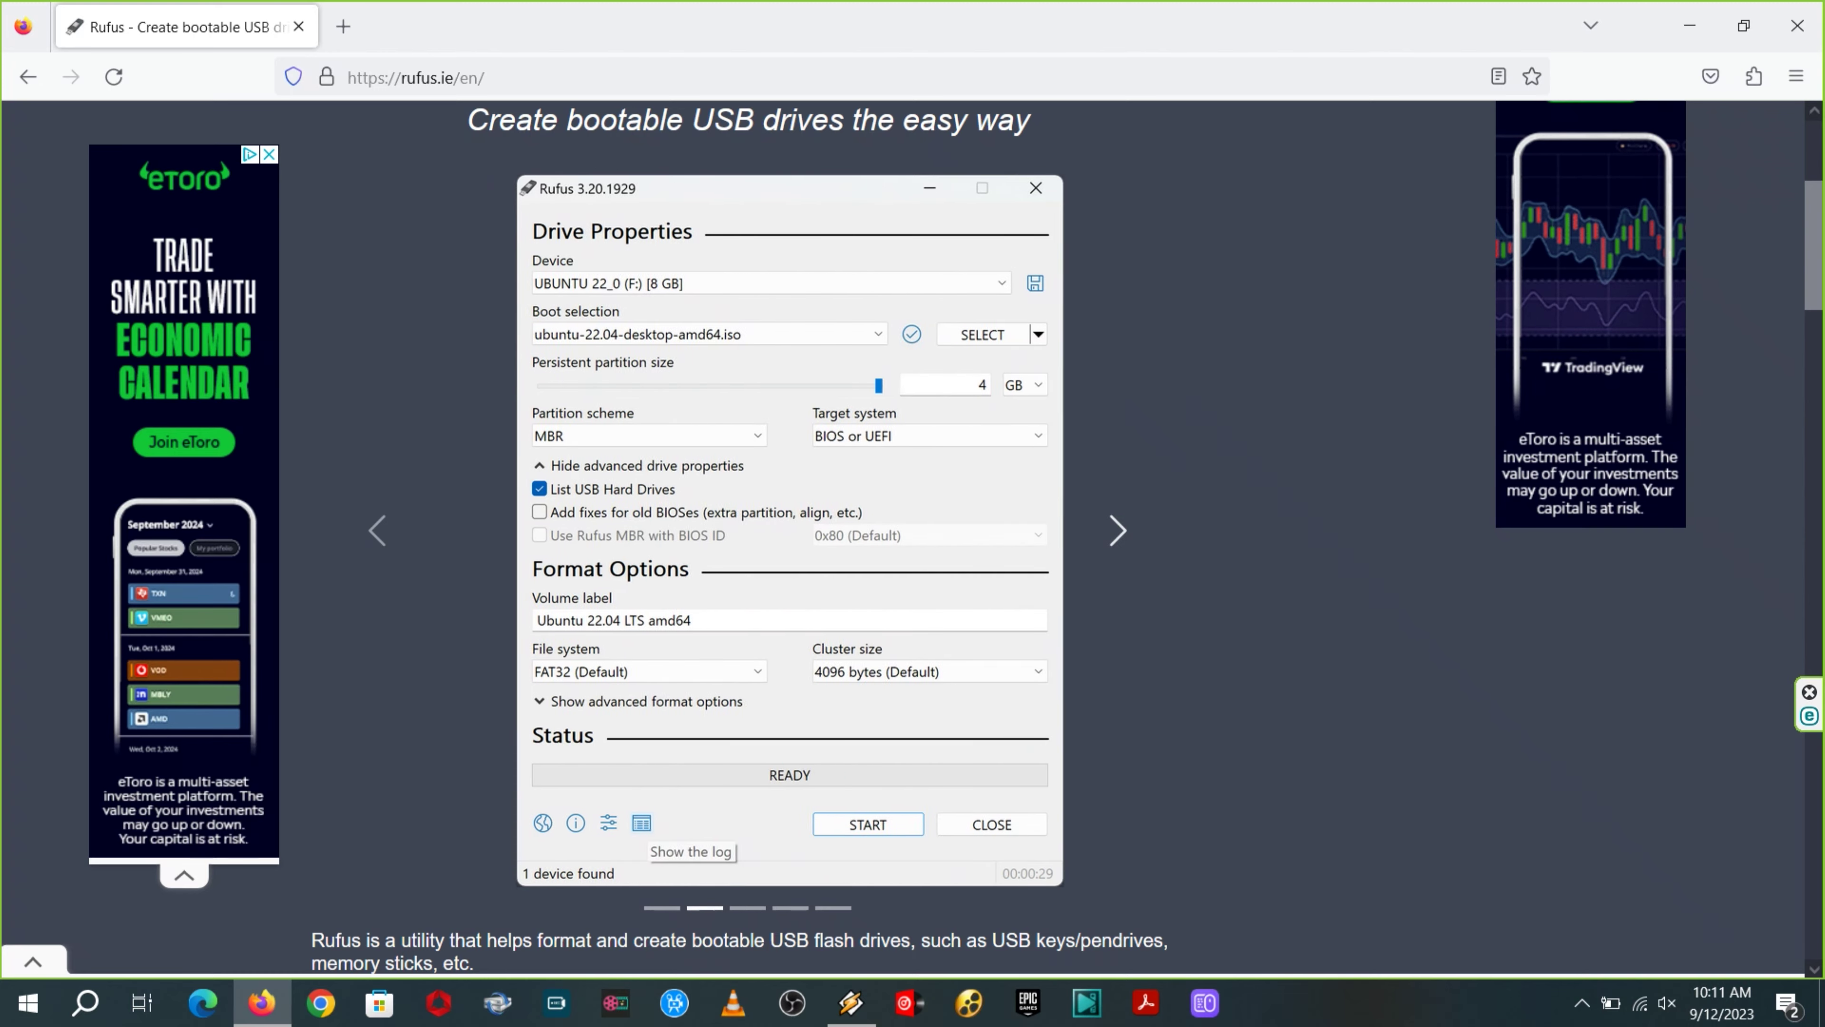
click(1116, 530)
click(1117, 530)
click(1117, 530)
click(1116, 530)
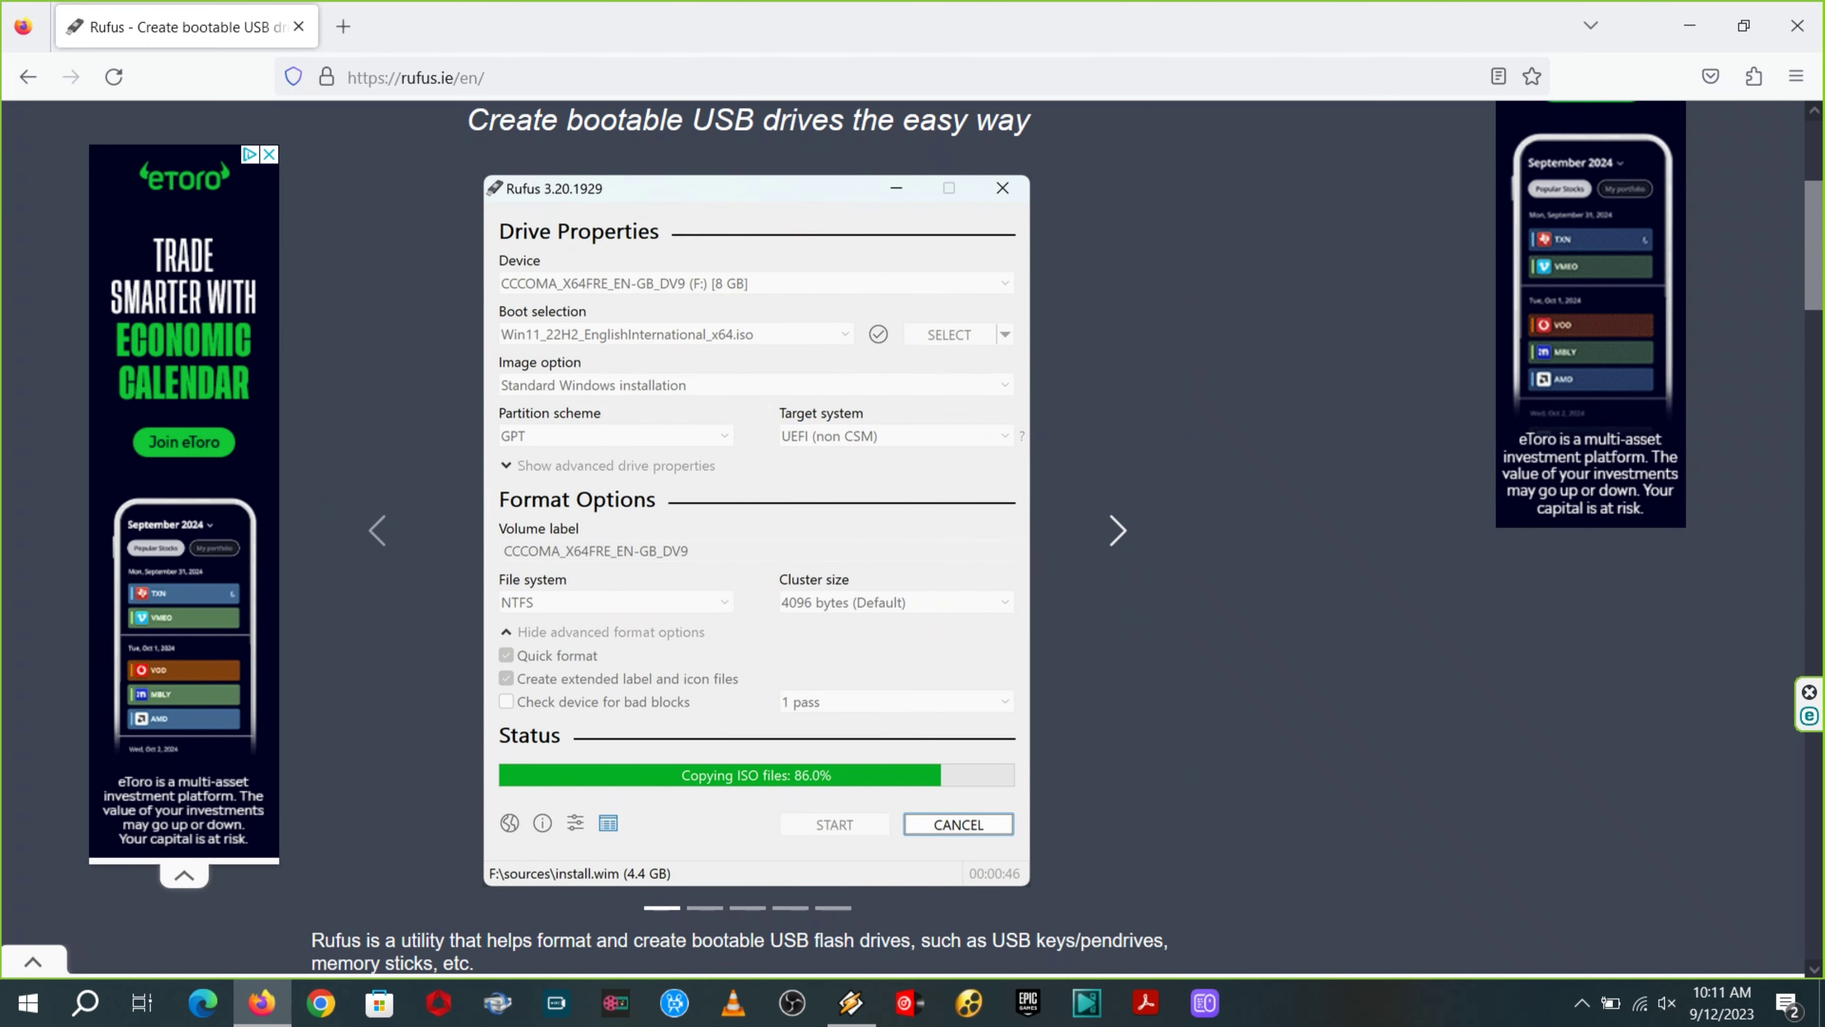
Read the Rufus homepage's description and tagline about creating bootable USB drives.
scroll(912, 537, down, 5)
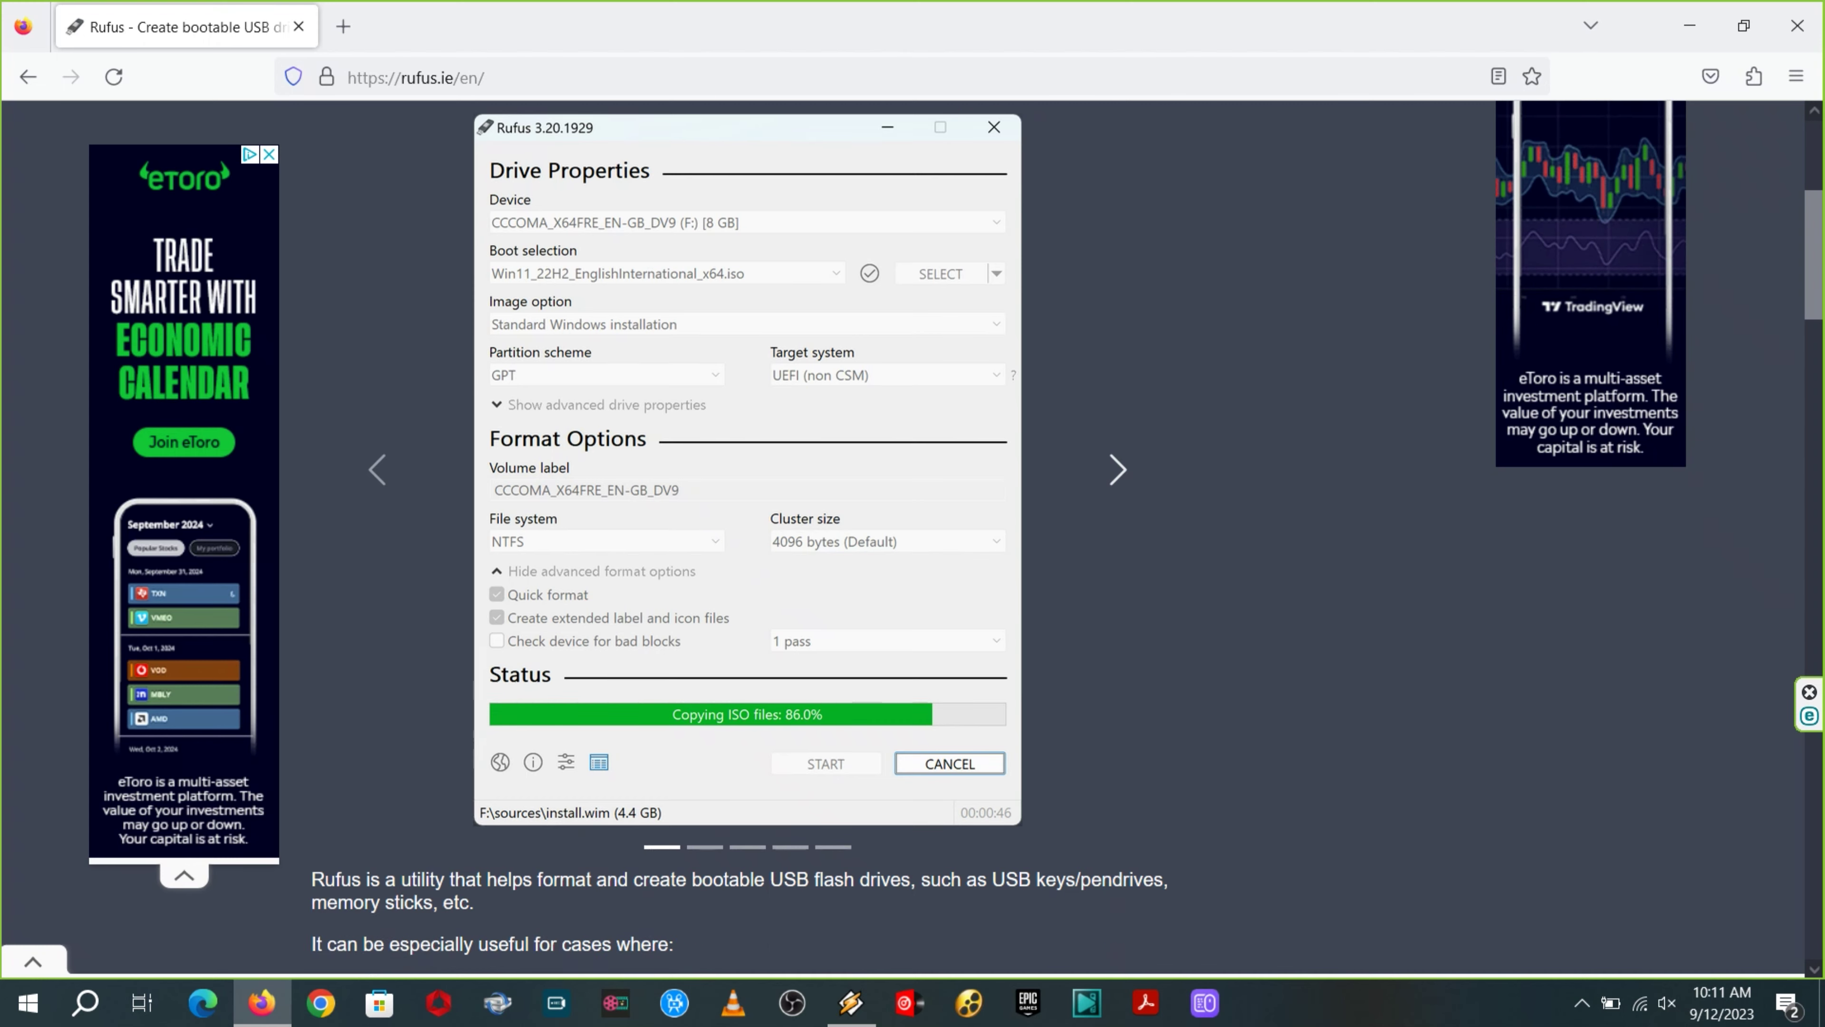
drag(311, 437, 674, 502)
click(1478, 571)
scroll(1479, 571, up, 5)
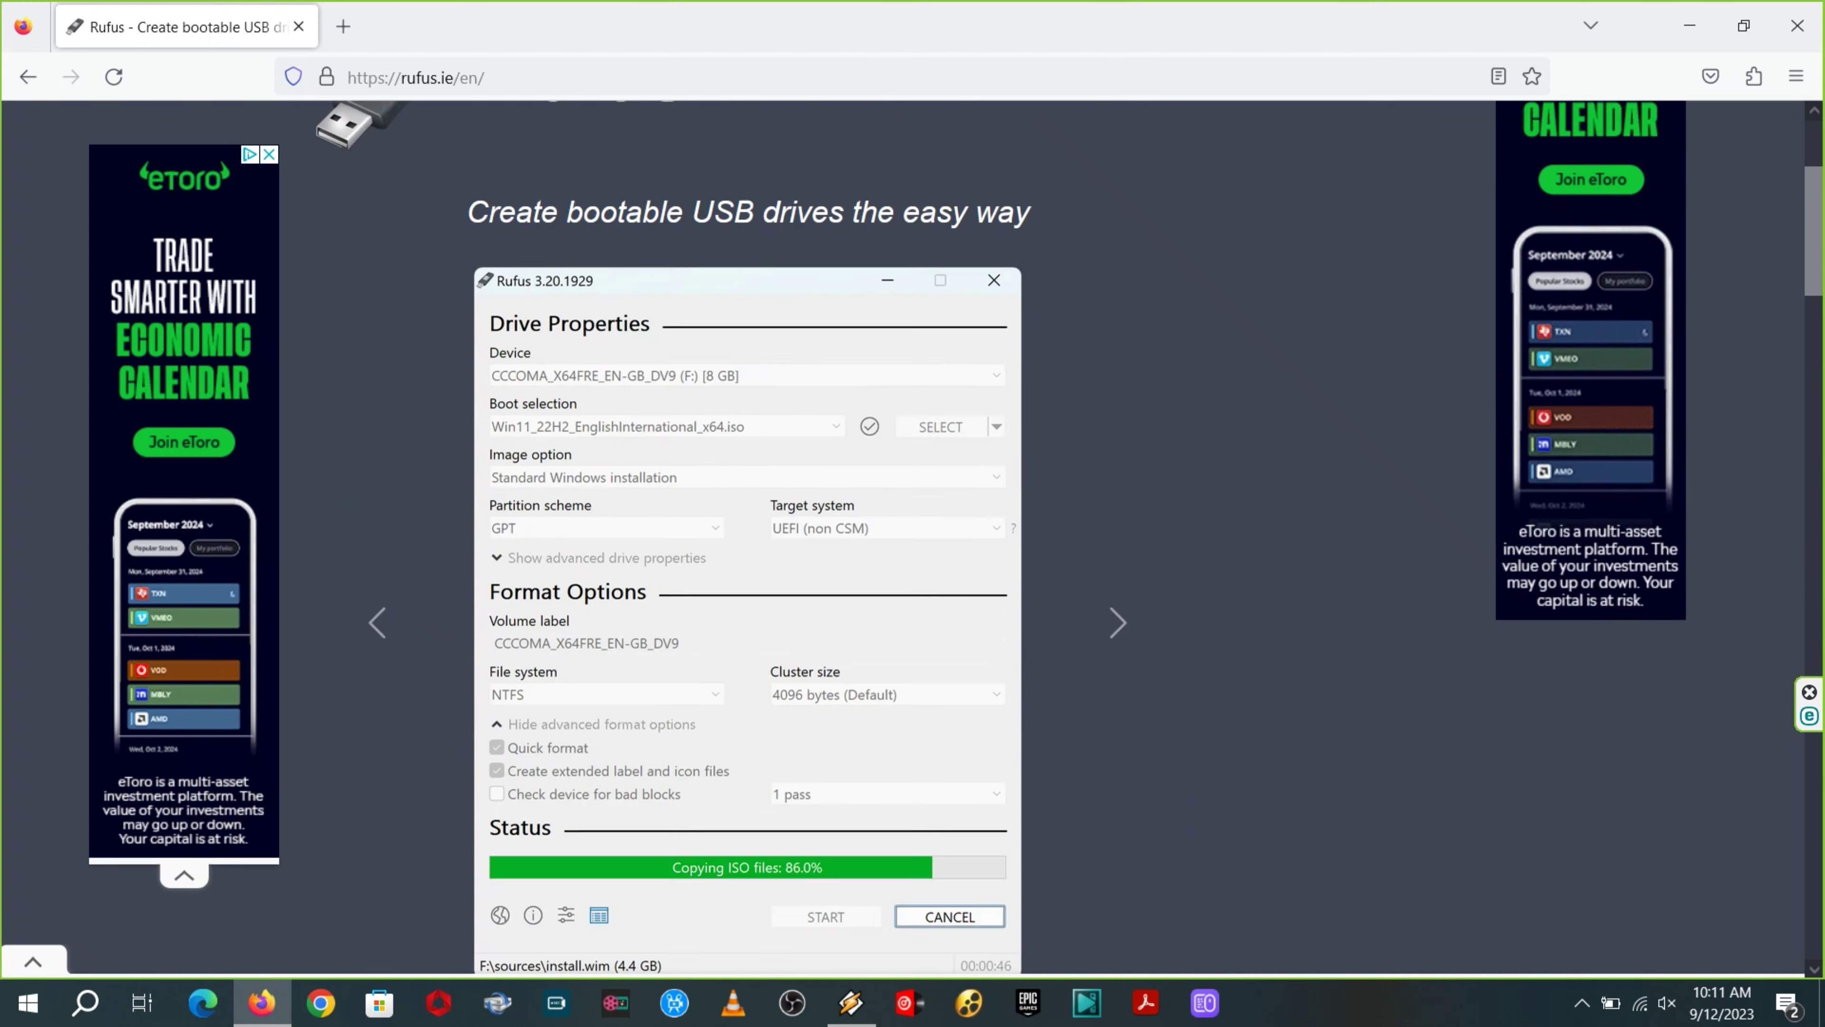
drag(466, 371, 1029, 371)
right_click(998, 367)
click(1051, 392)
click(1108, 290)
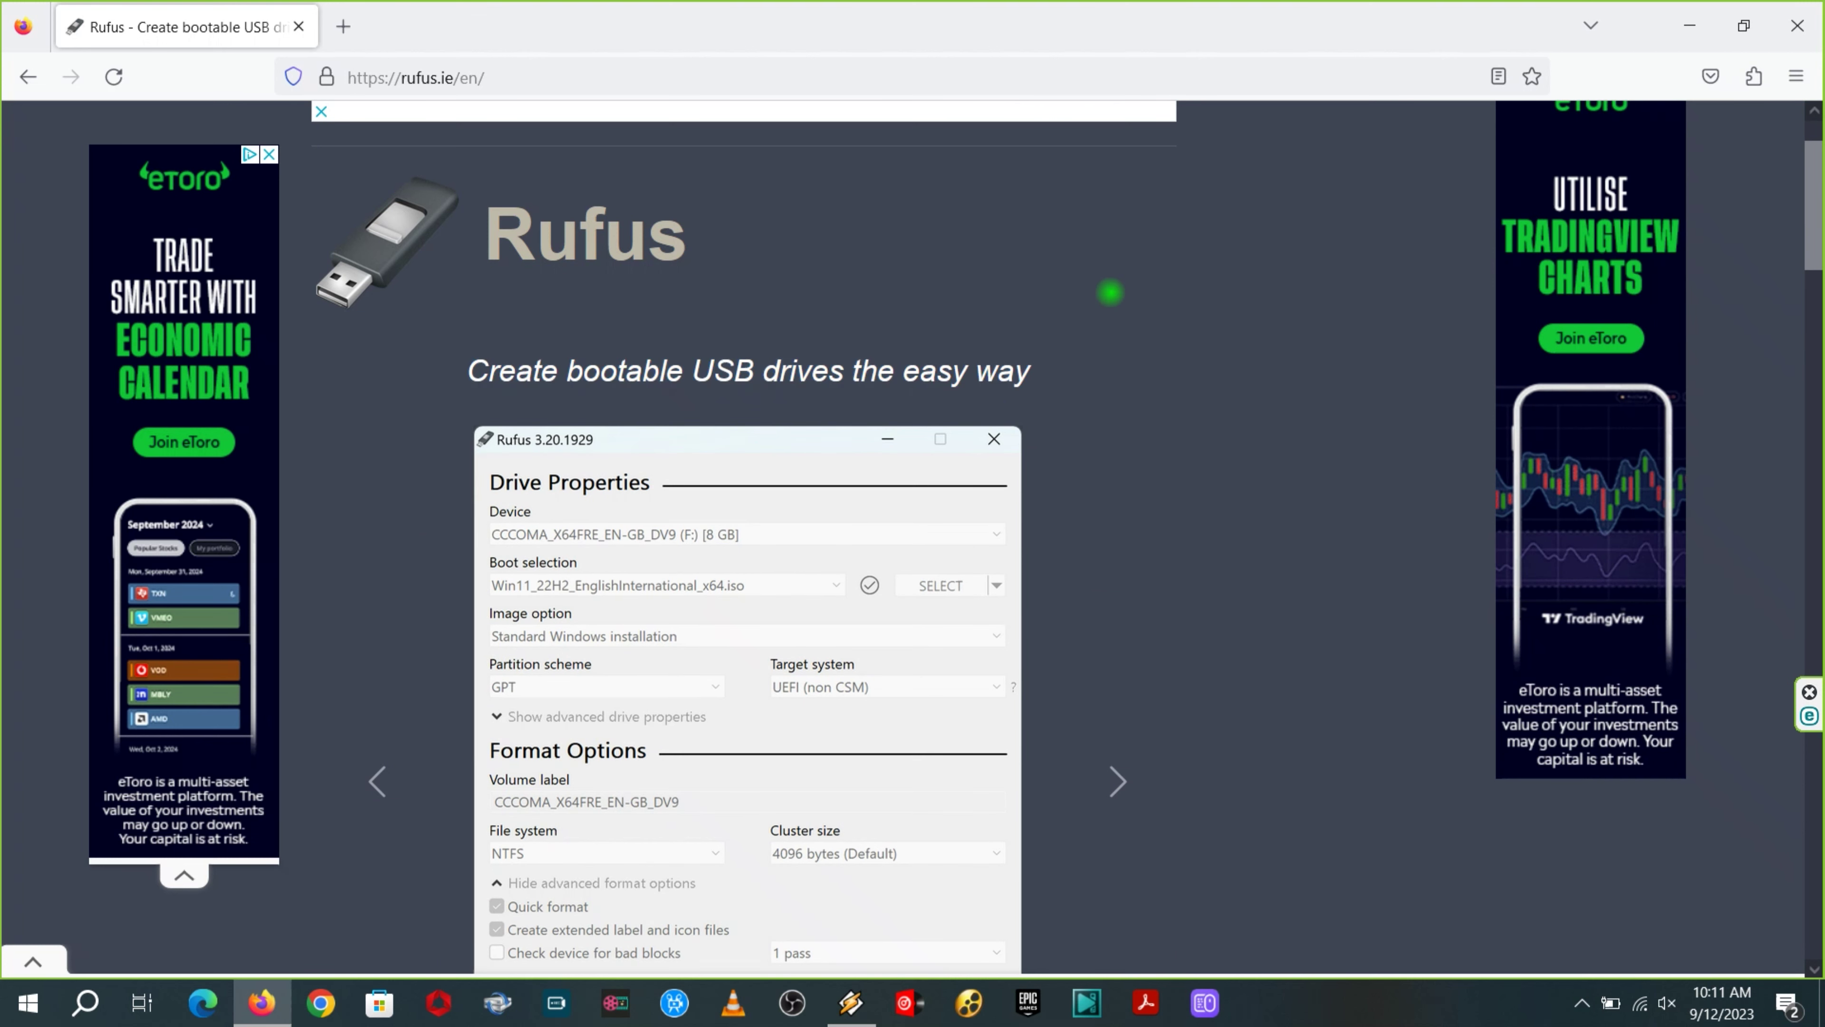
Return to the search results, open the Rufus downloads page and download rufus-4.2.exe.
key(alt+Left)
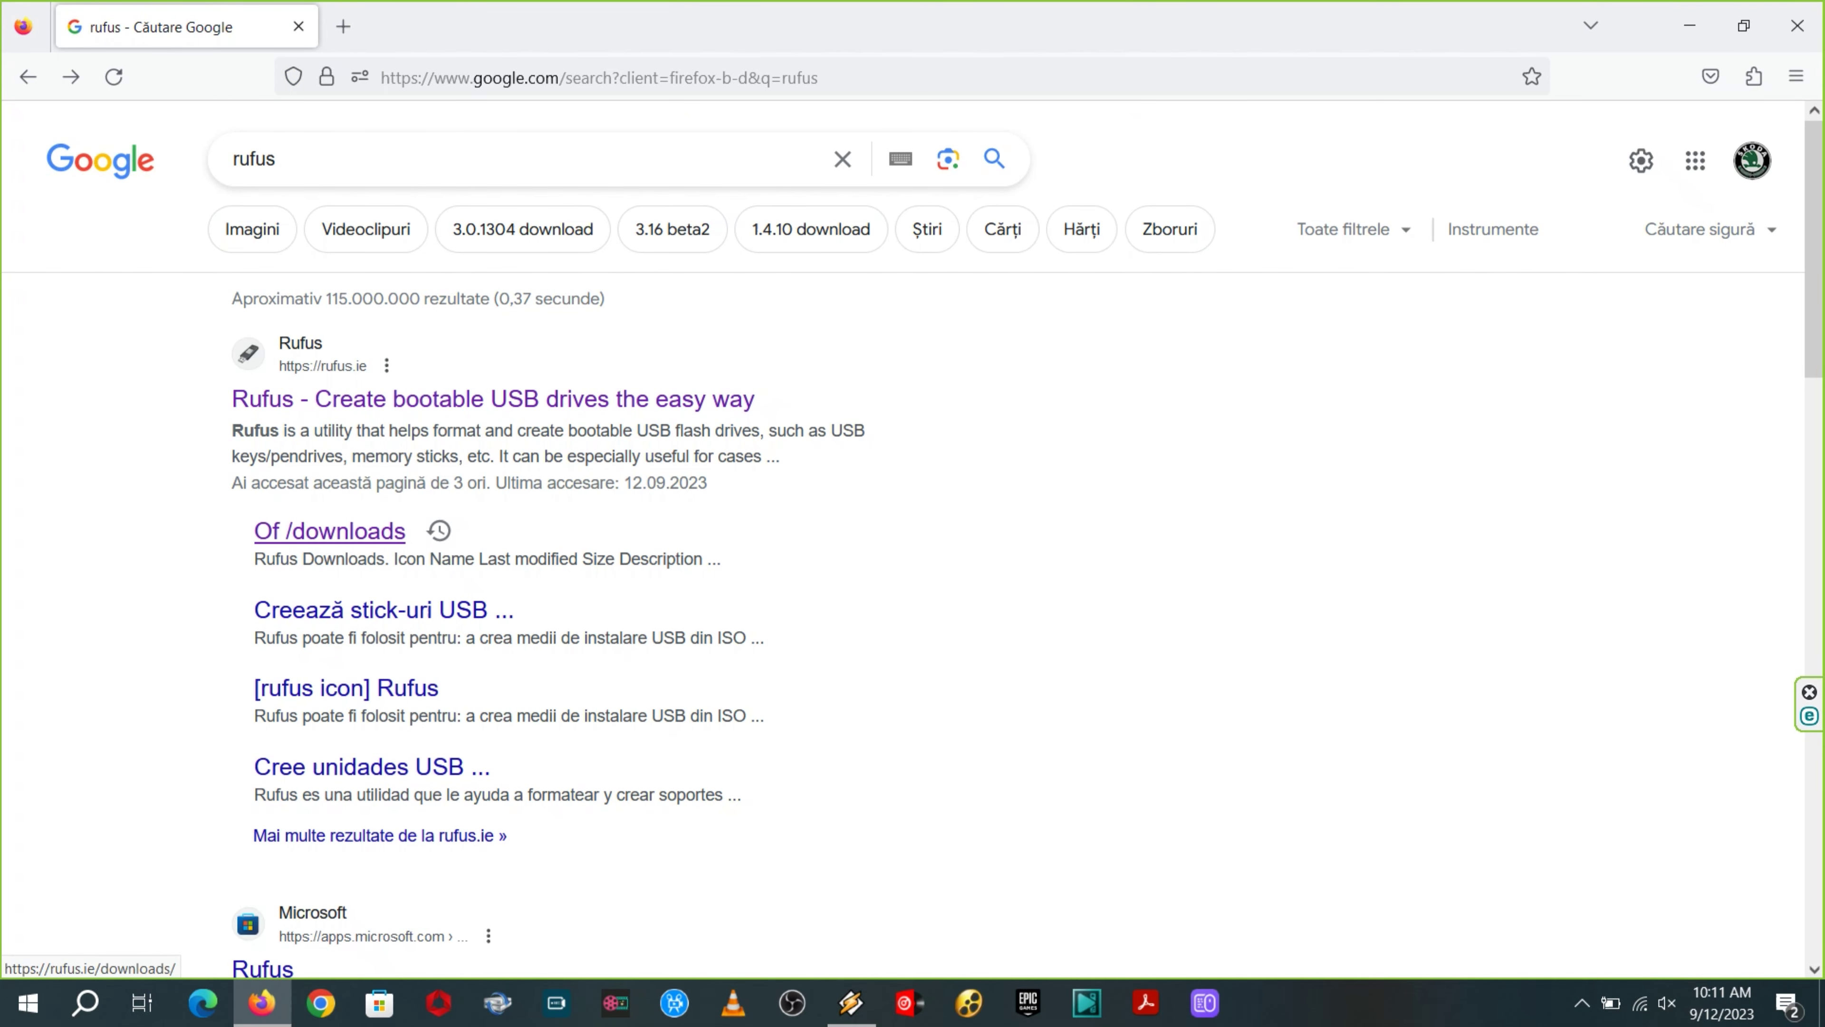
click(310, 531)
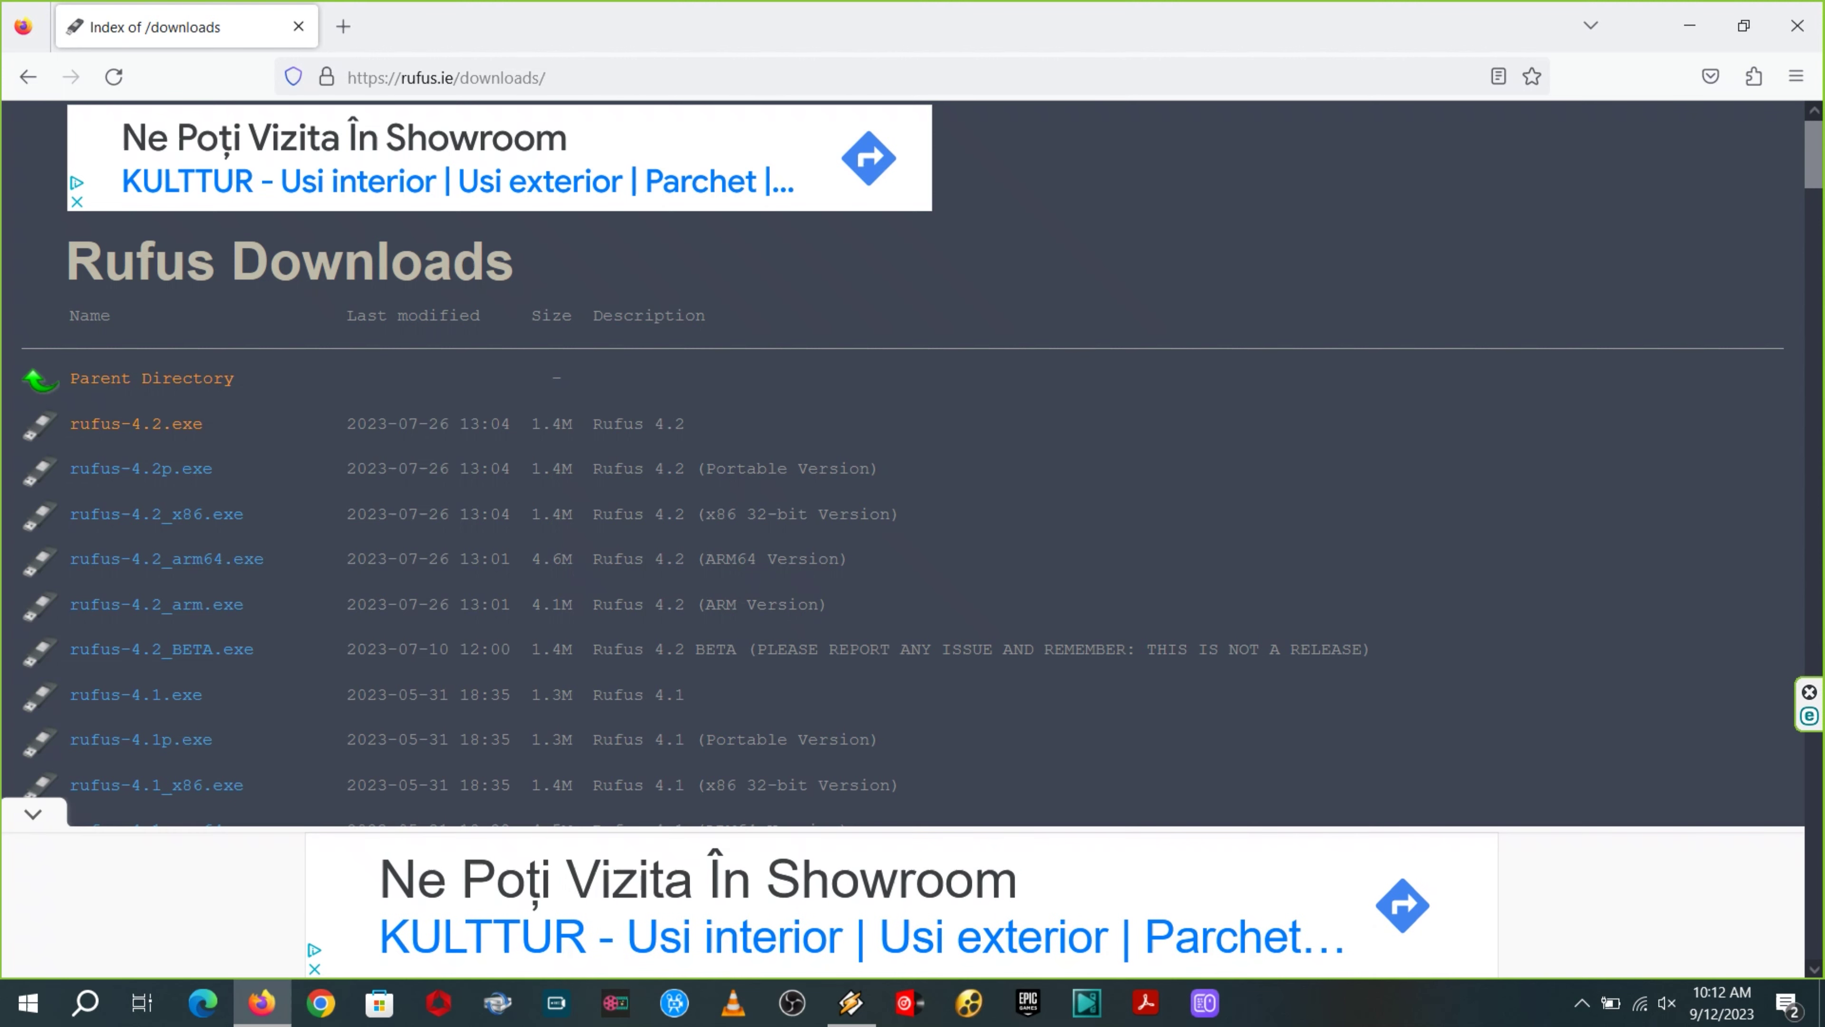
click(33, 813)
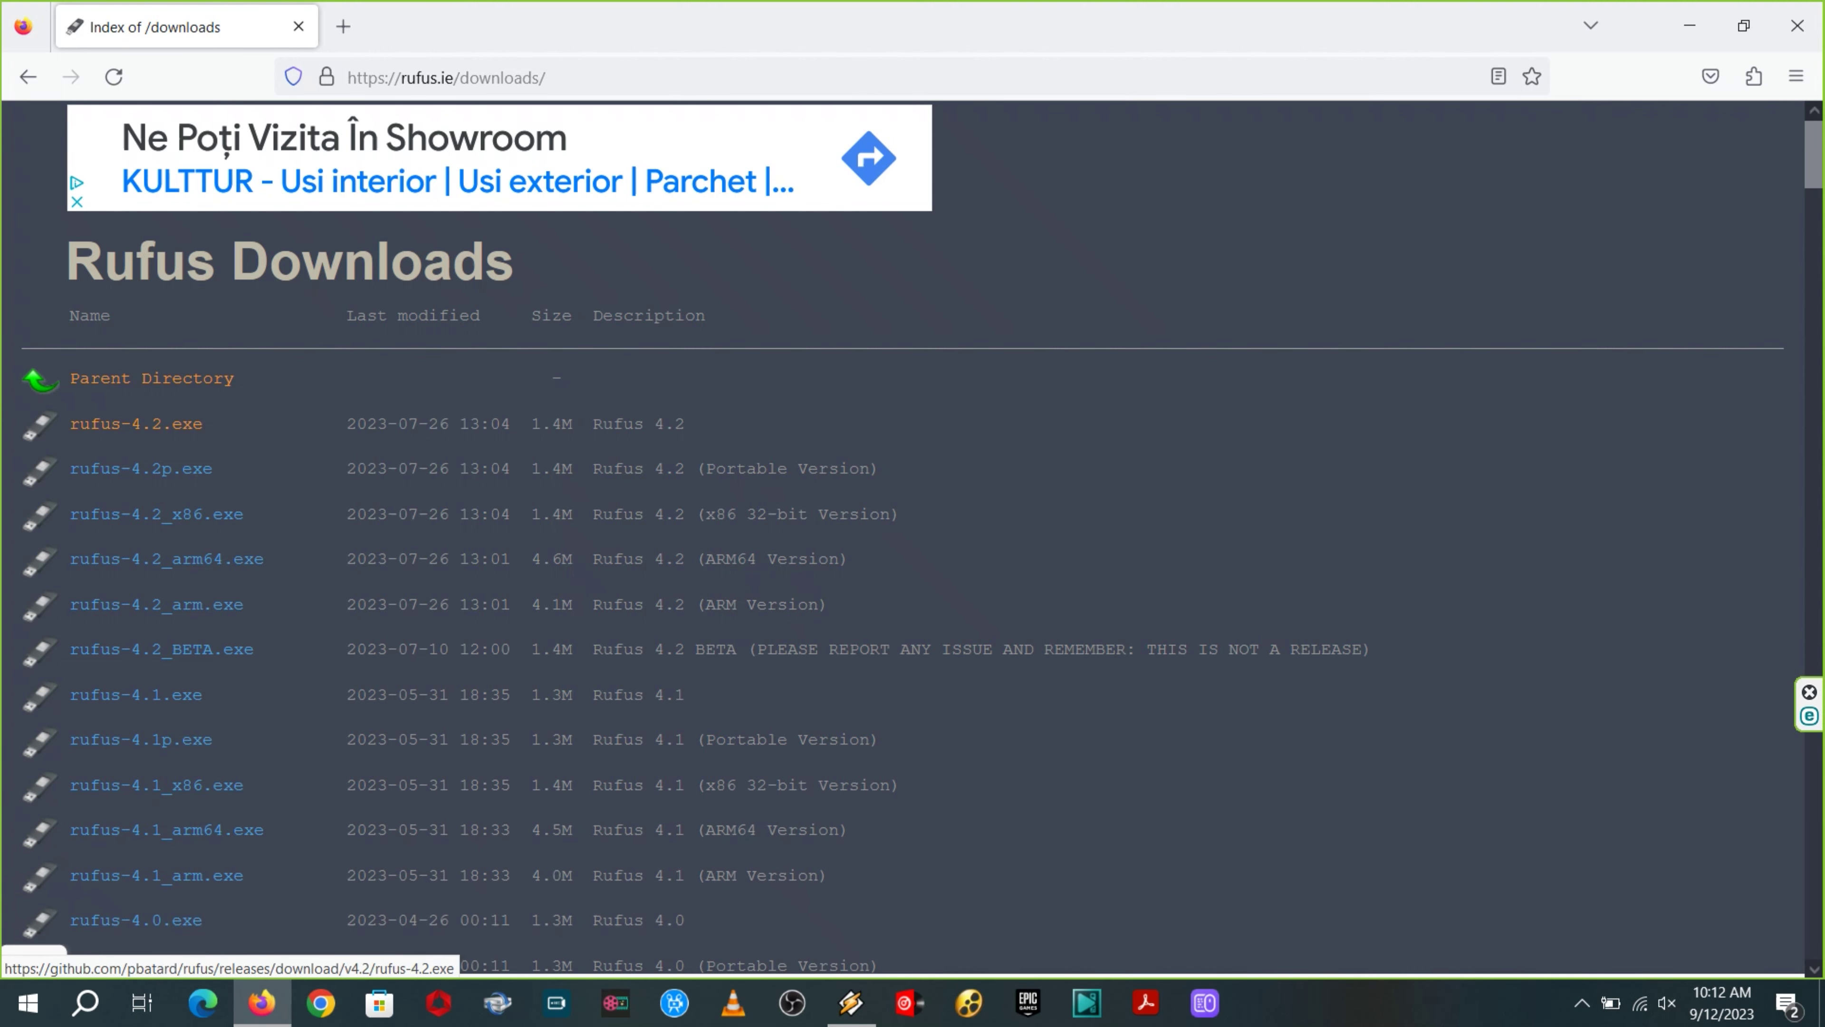
click(102, 424)
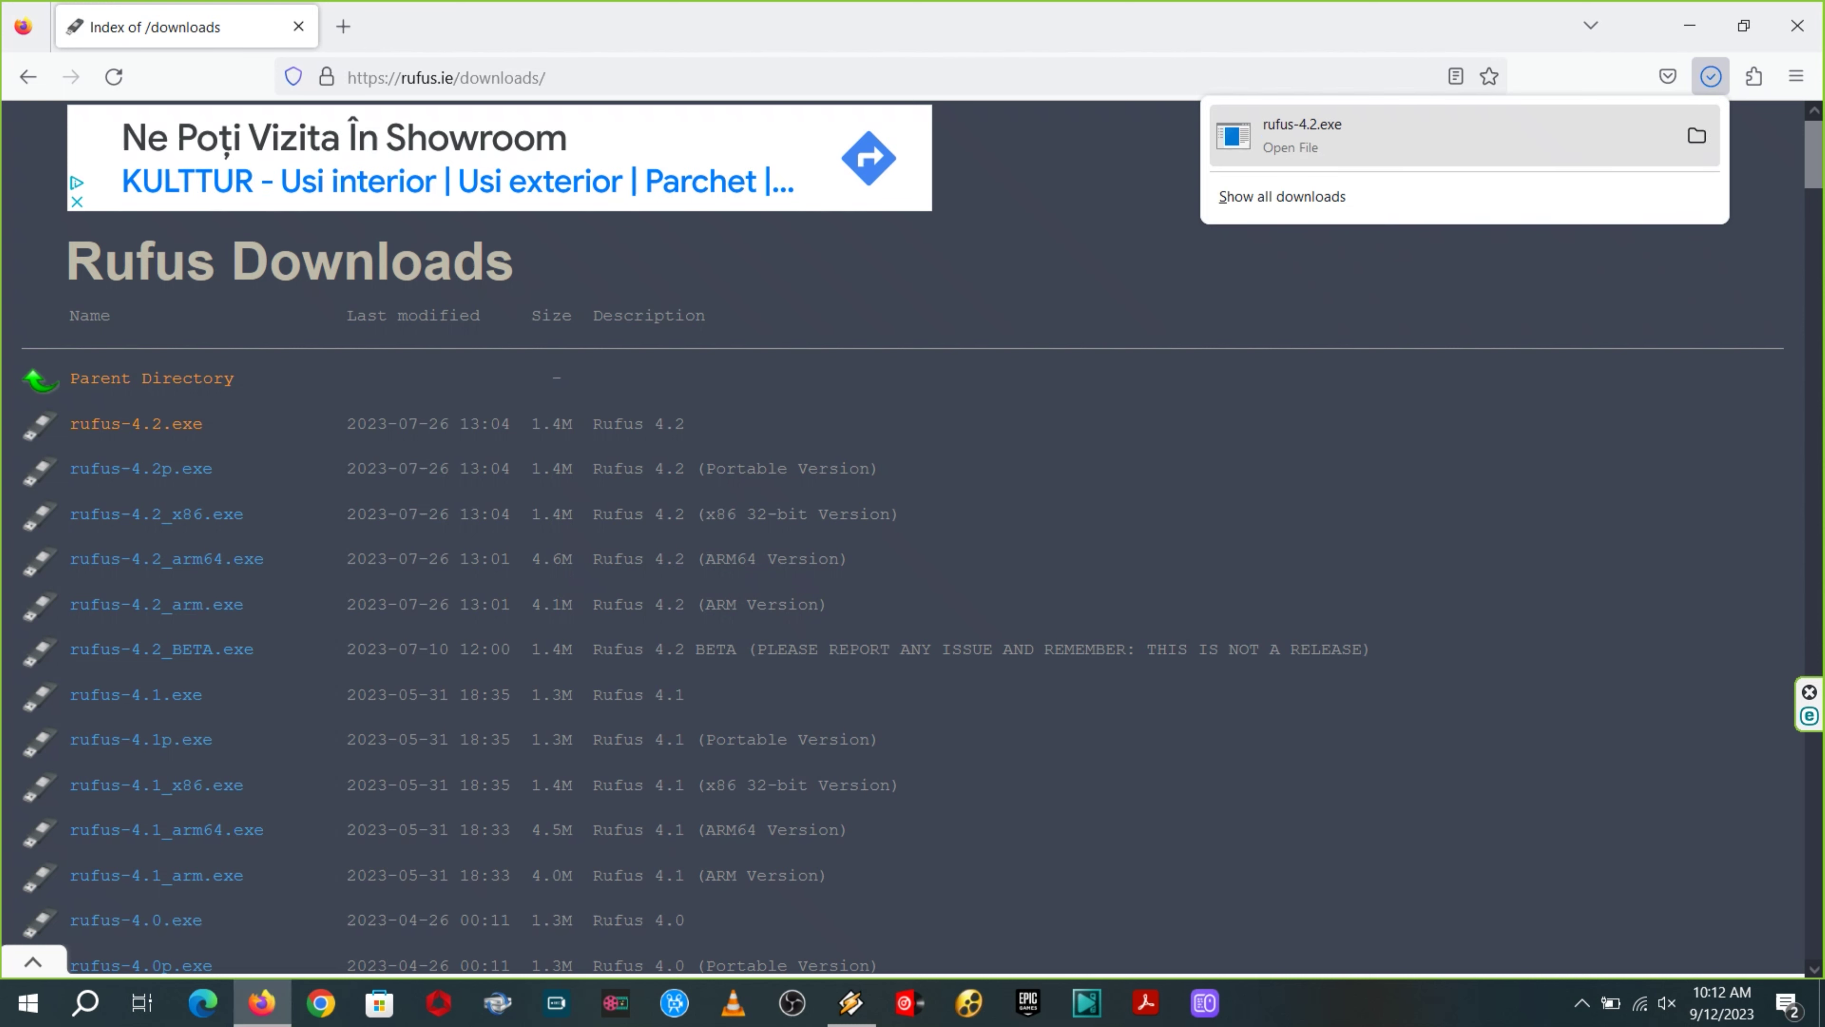
Launch the downloaded rufus-4.2.exe, close the browser and reposition the Rufus window on the desktop.
click(1328, 142)
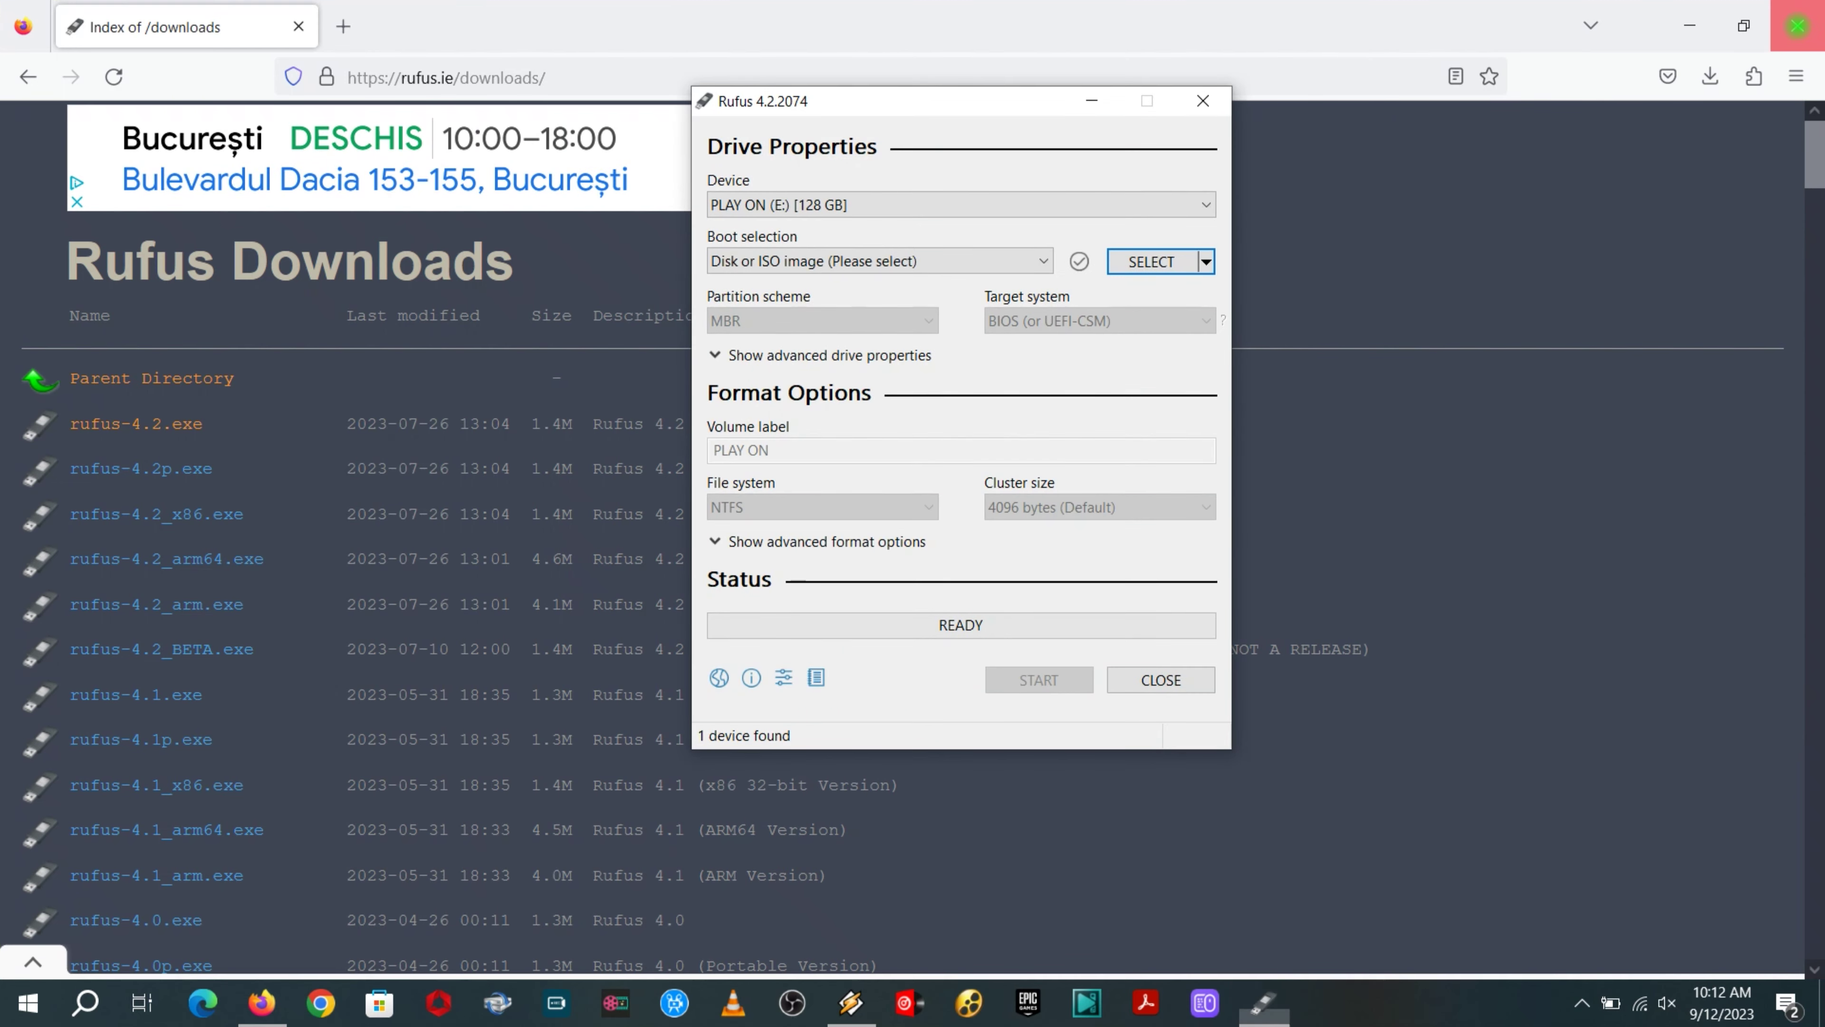
click(1797, 26)
drag(934, 101, 894, 188)
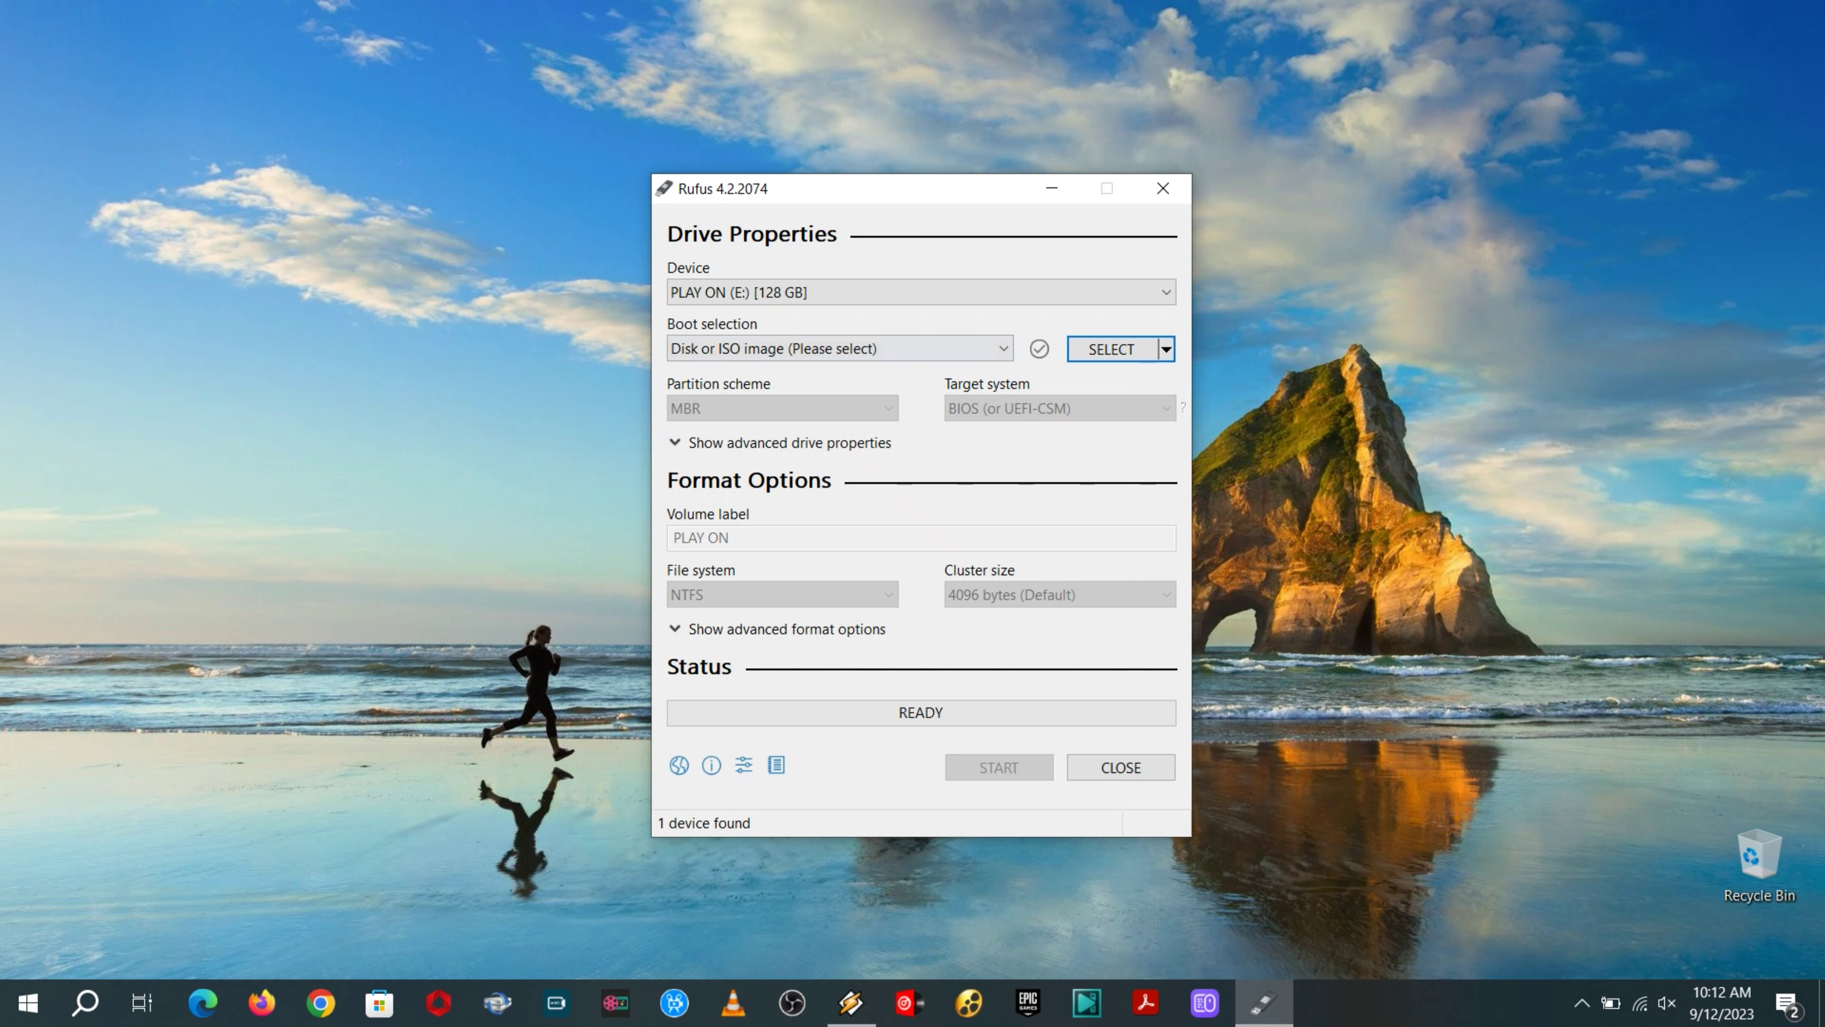
Choose PLAY ON (E:) [128 GB] as the target USB device in Rufus.
click(920, 291)
click(920, 316)
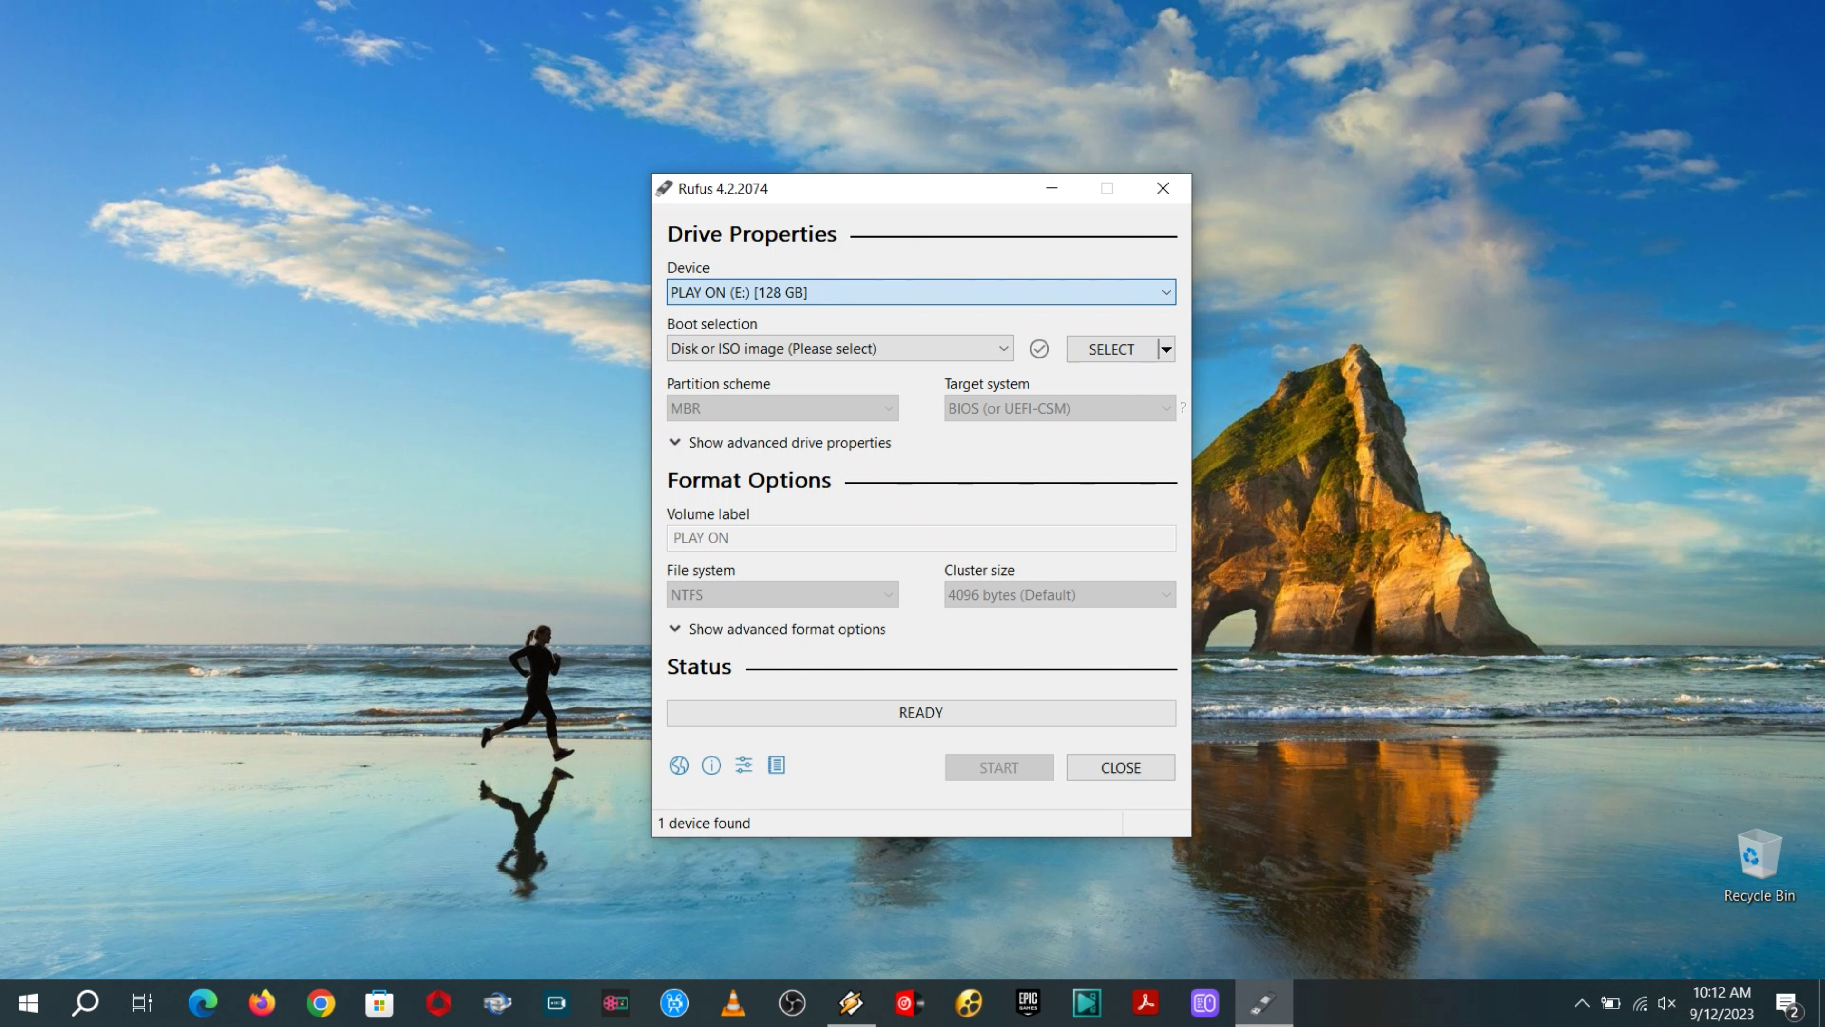
click(920, 292)
click(919, 316)
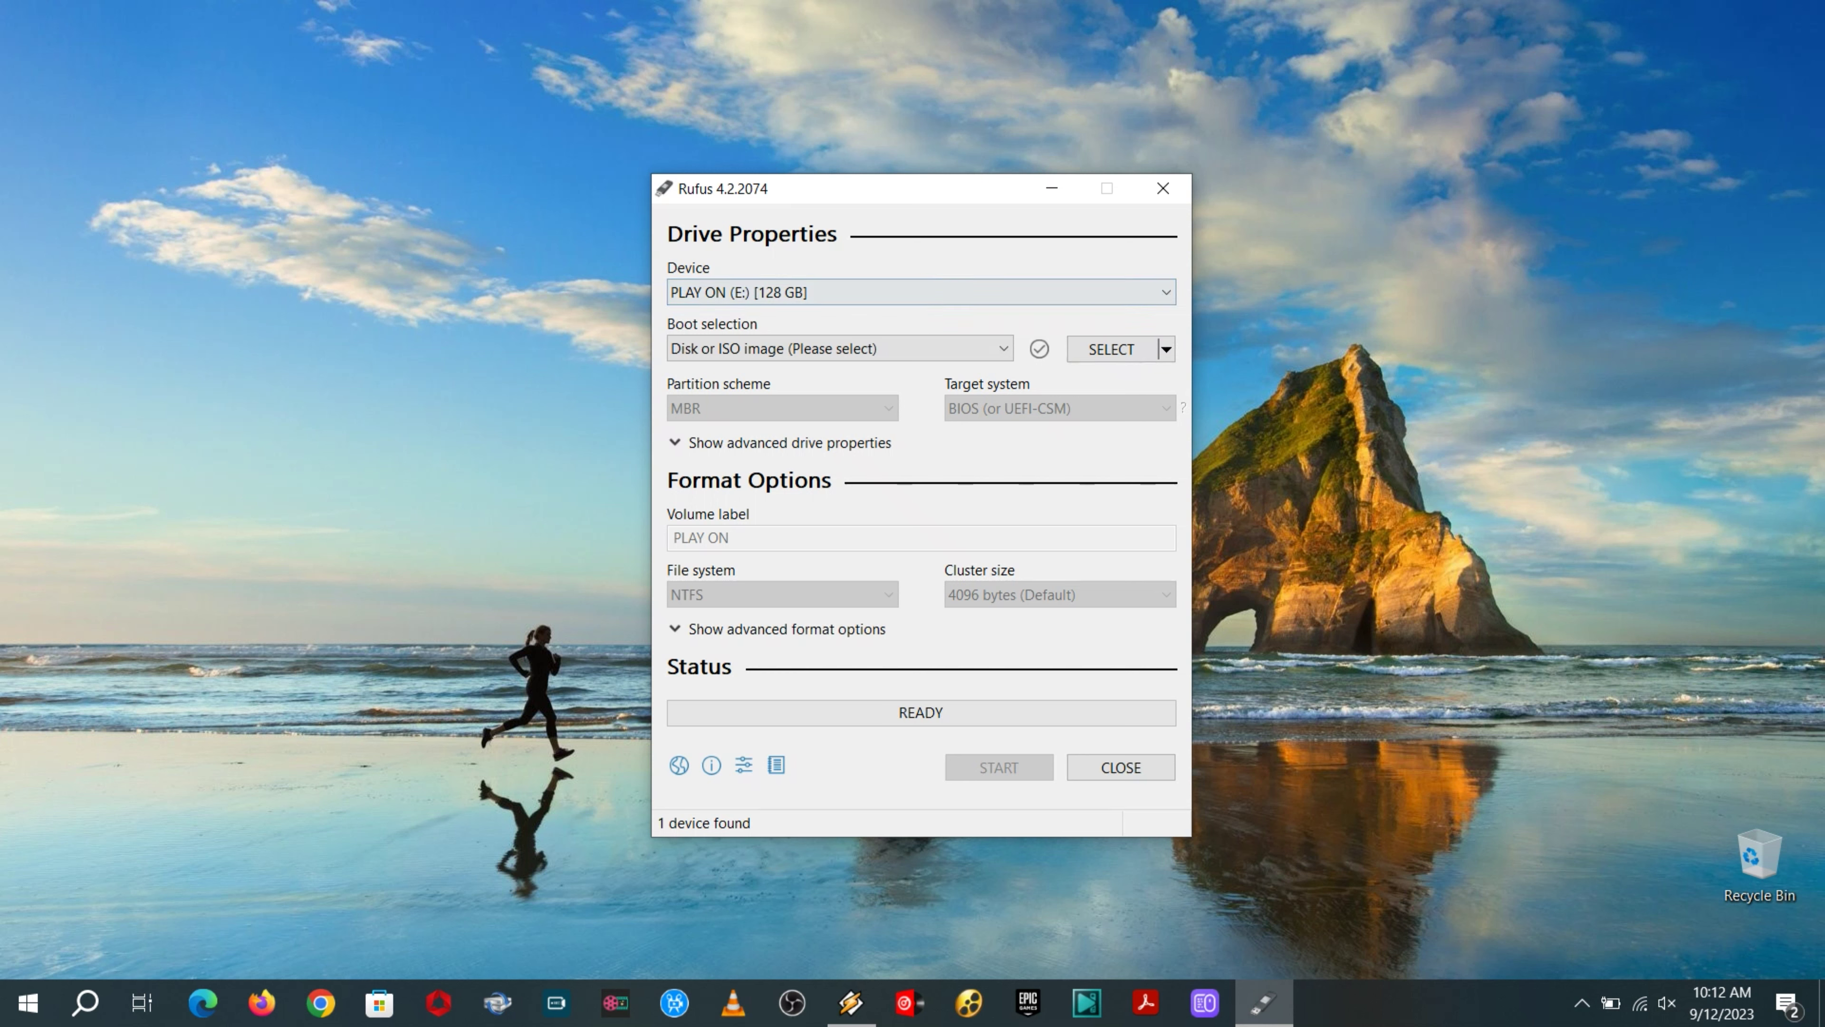
Check the PLAY ON (E:) drive among the drives under This PC in File Explorer, and close the window.
click(27, 1003)
key(super+e)
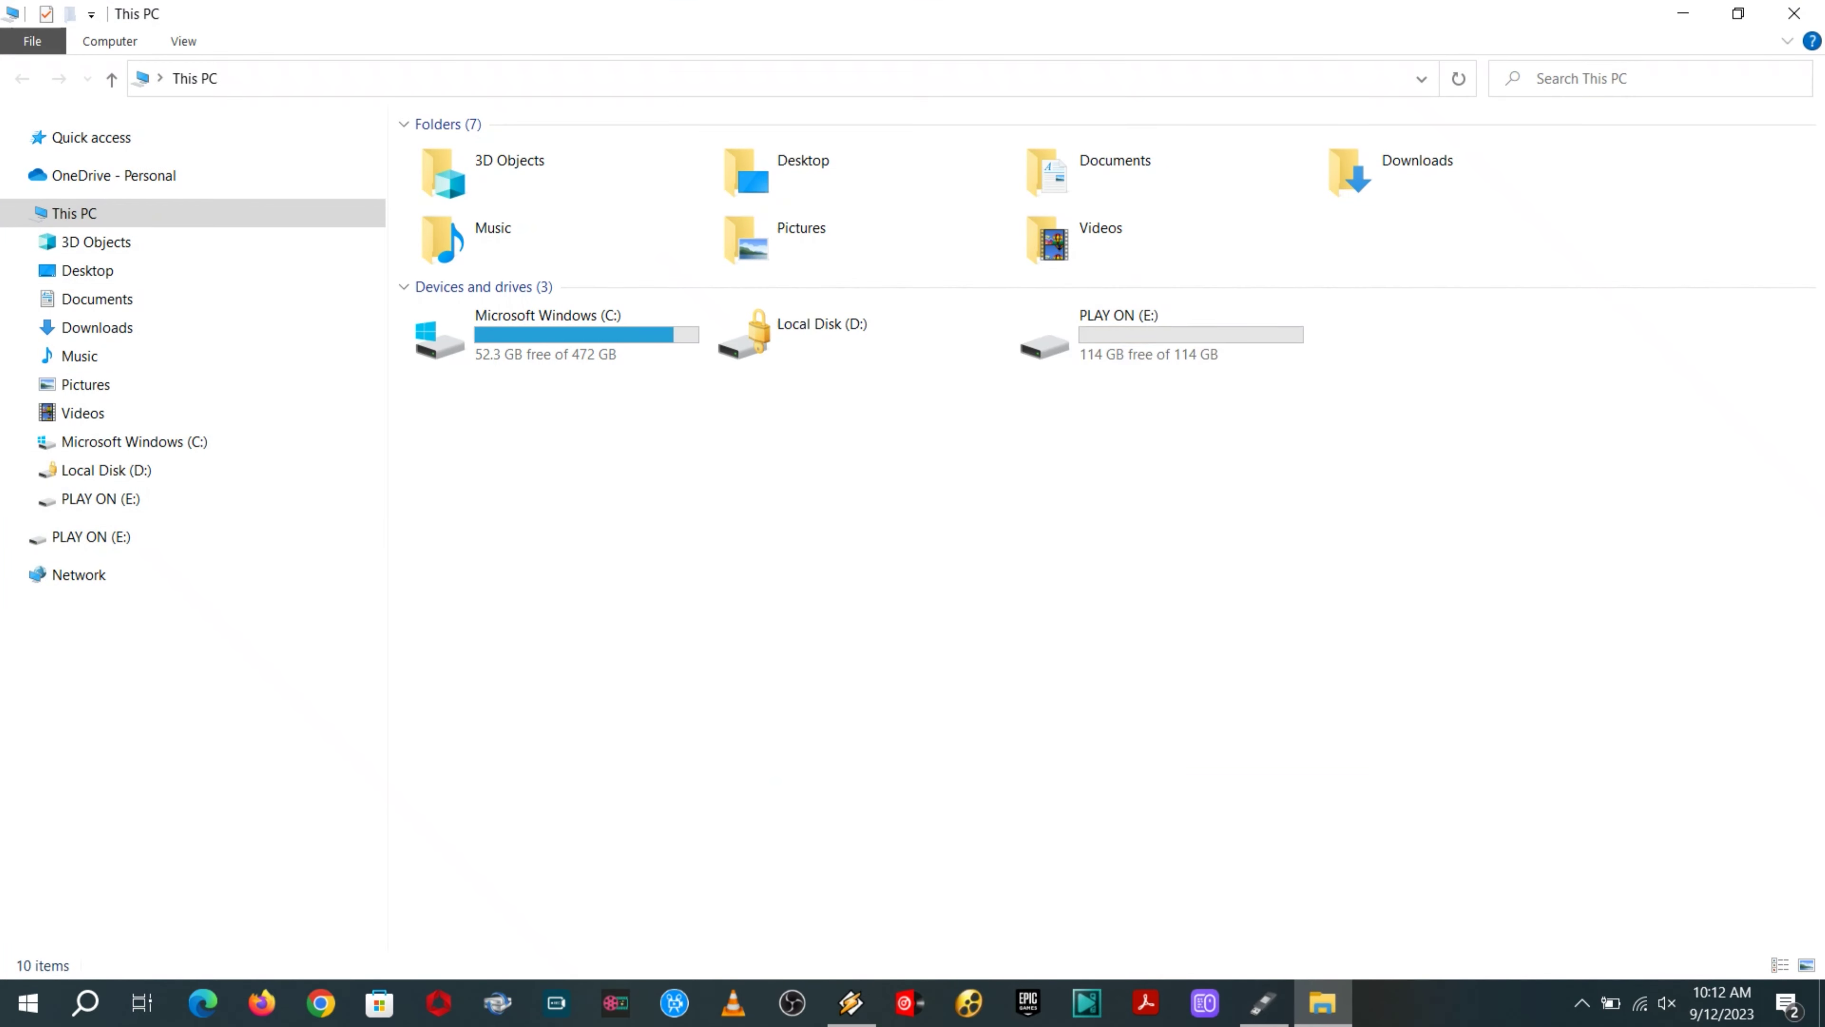
drag(1190, 345, 1047, 462)
click(1181, 485)
drag(1282, 322, 1070, 473)
click(1271, 477)
drag(1271, 476, 1149, 338)
click(1271, 476)
click(1794, 12)
Keep PLAY ON (E:) as the device and set the boot selection to Disk or ISO image.
key(alt+Down)
key(Return)
key(Tab)
key(alt+Down)
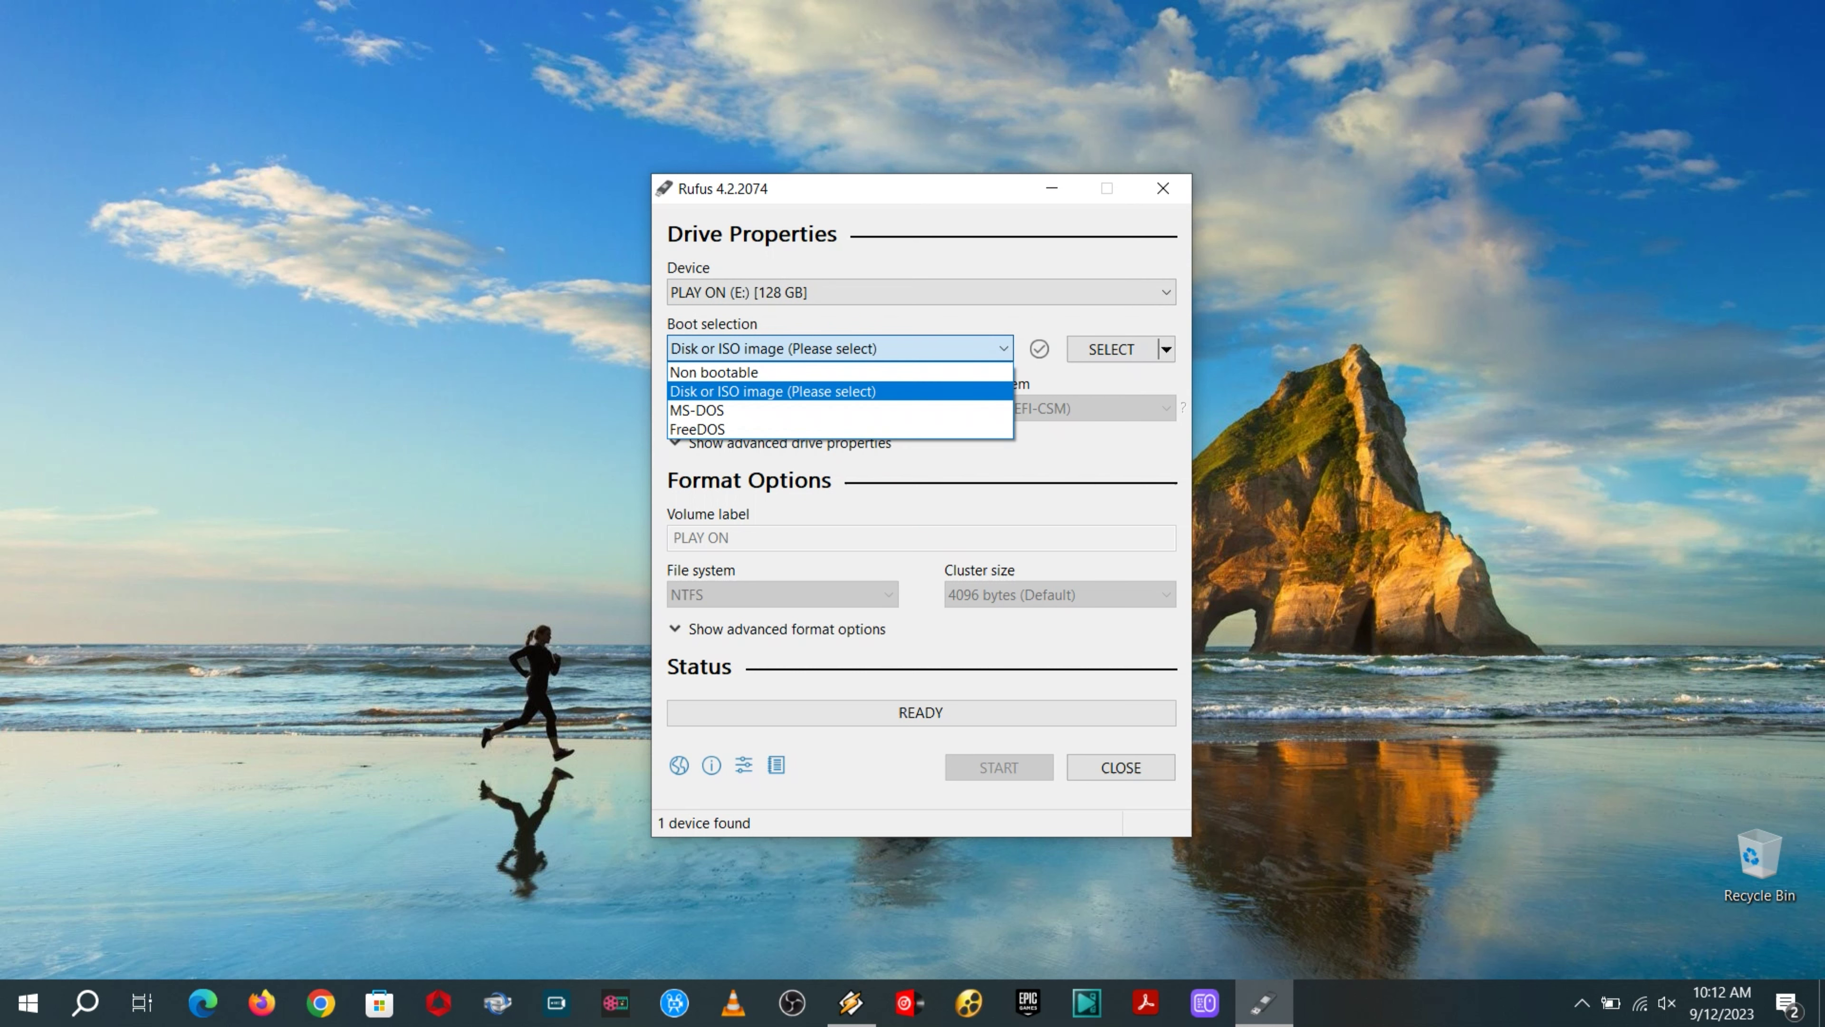
key(Down)
key(Down)
key(Up)
key(Up)
key(Return)
Load the first en-us_windows_10_business_editions_version_22h2 disc image from the Microsoft Windows 10, version 22H2 folder in Downloads.
key(Tab)
key(Return)
key(shift+Tab)
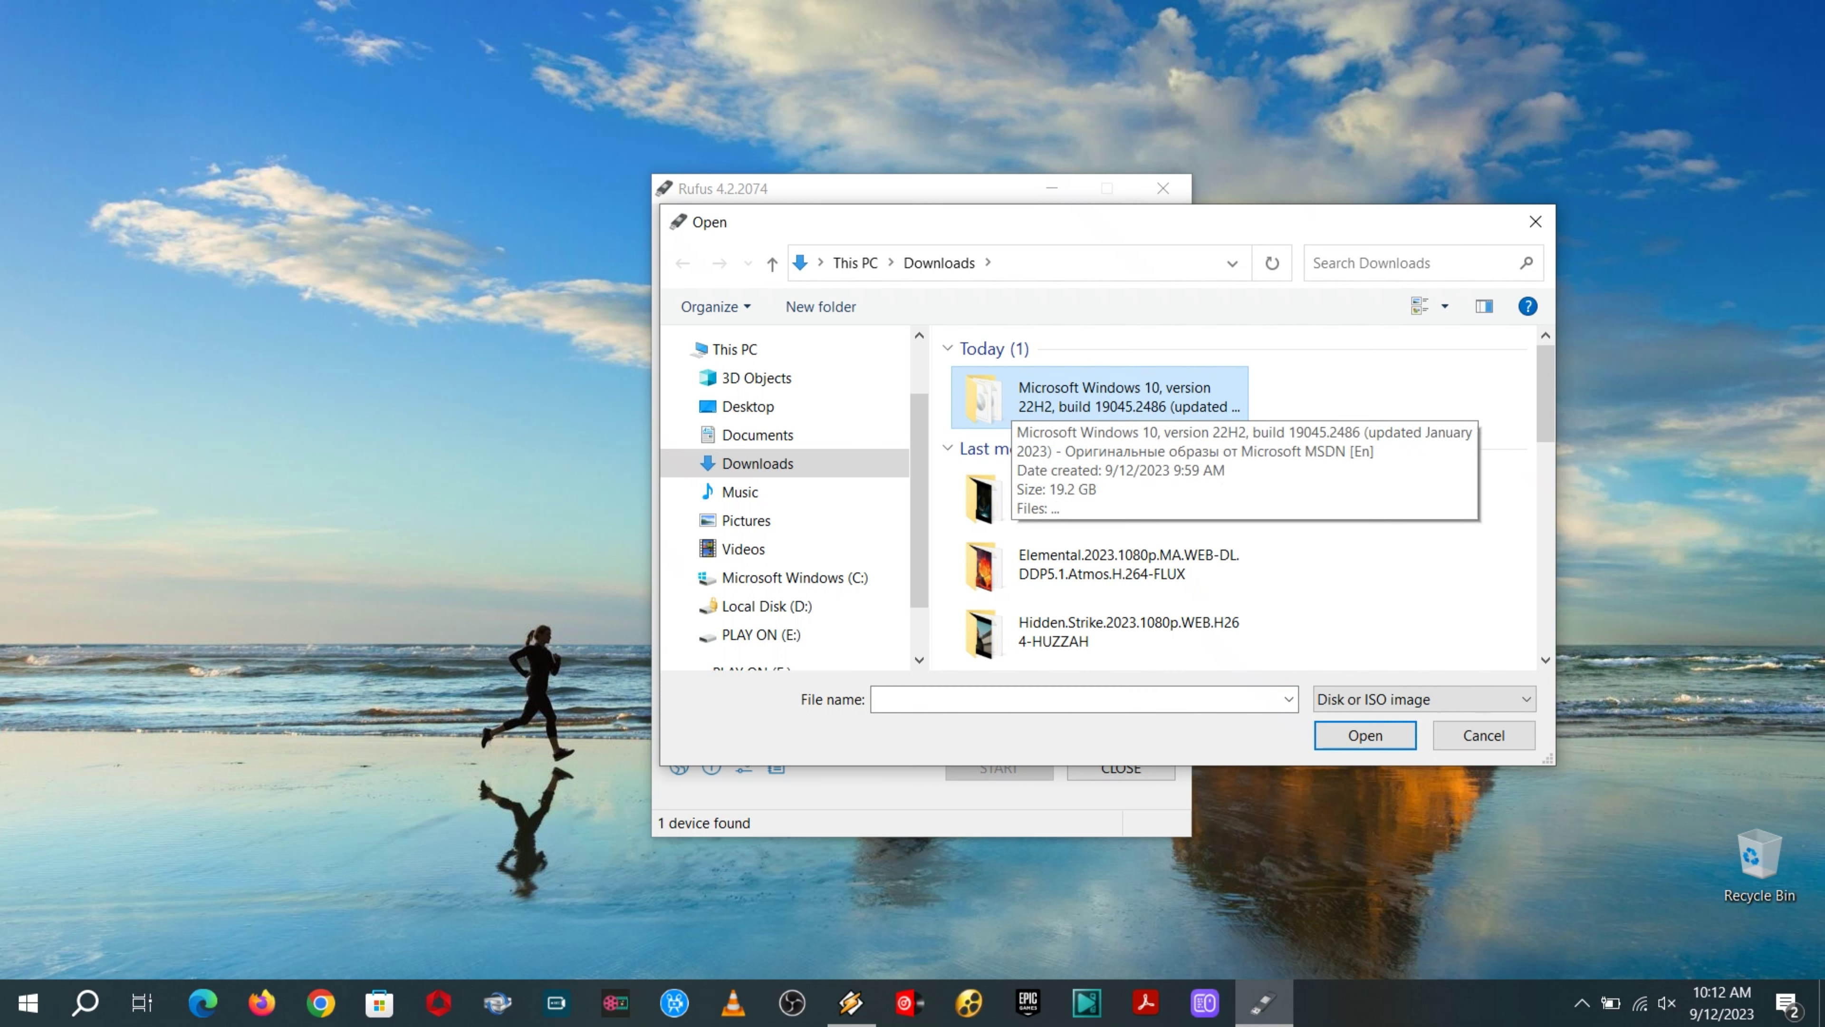
key(Return)
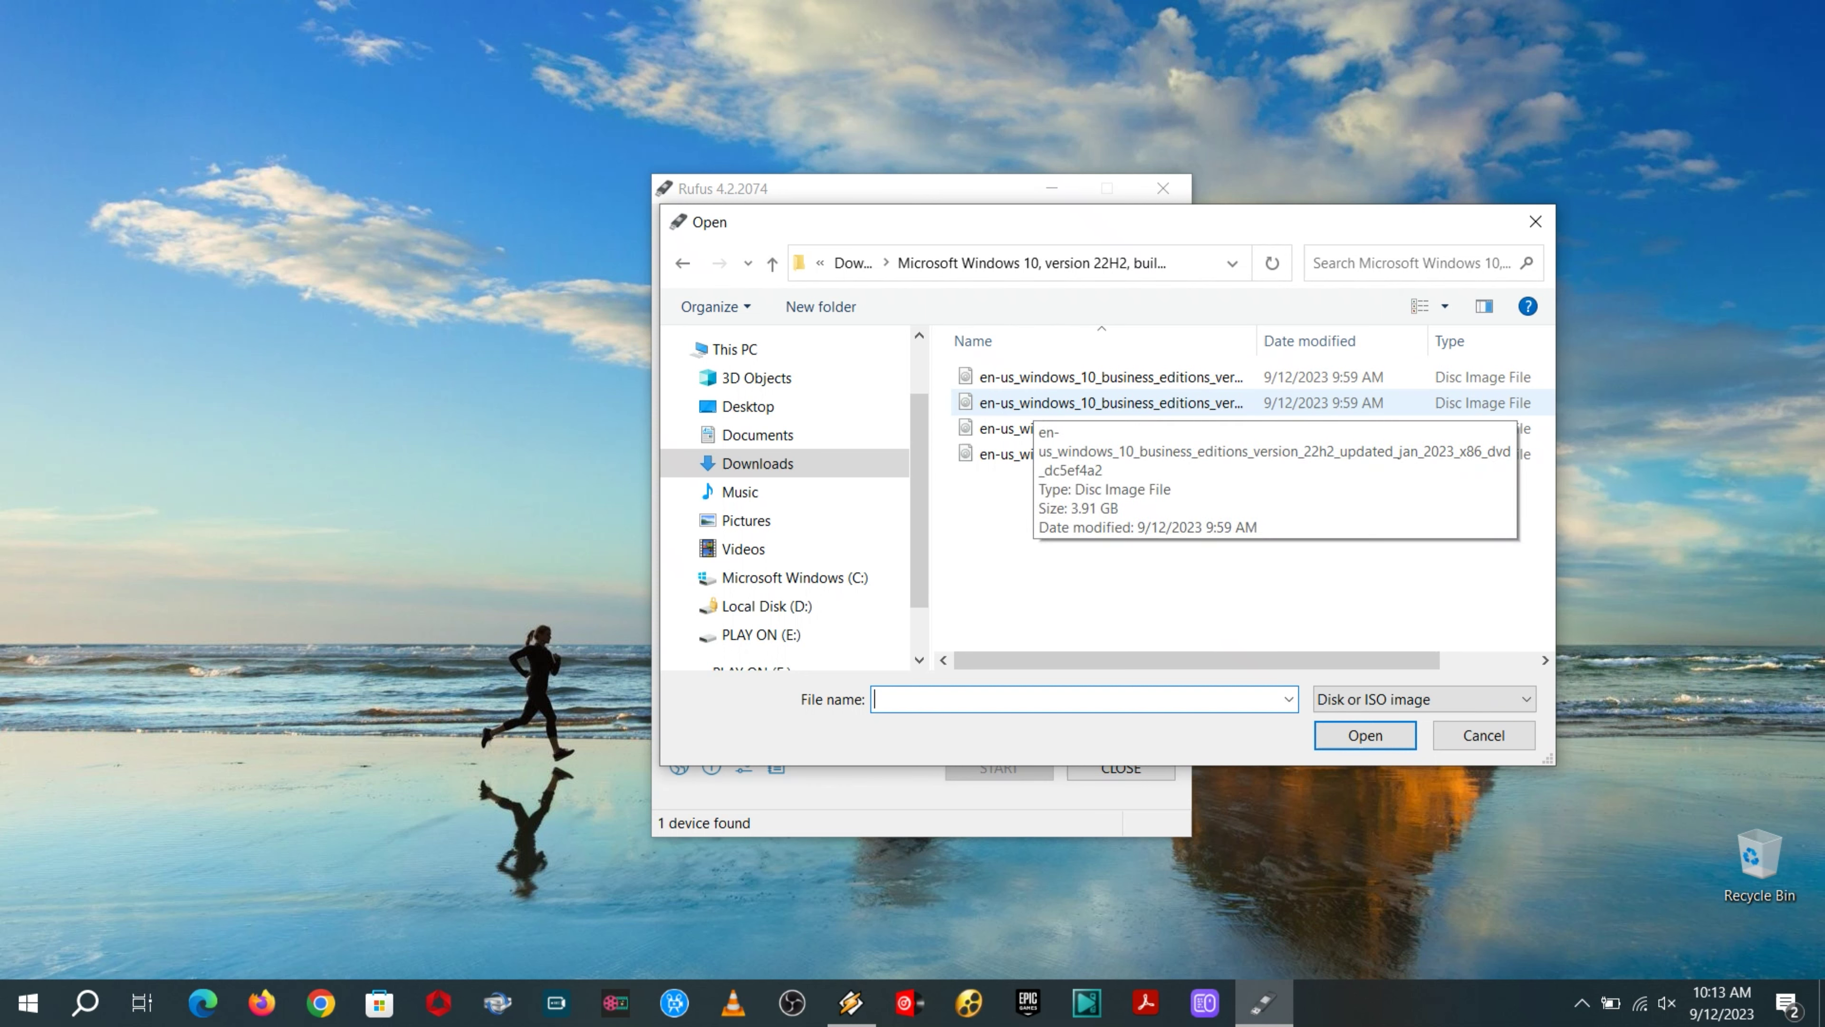
click(1110, 377)
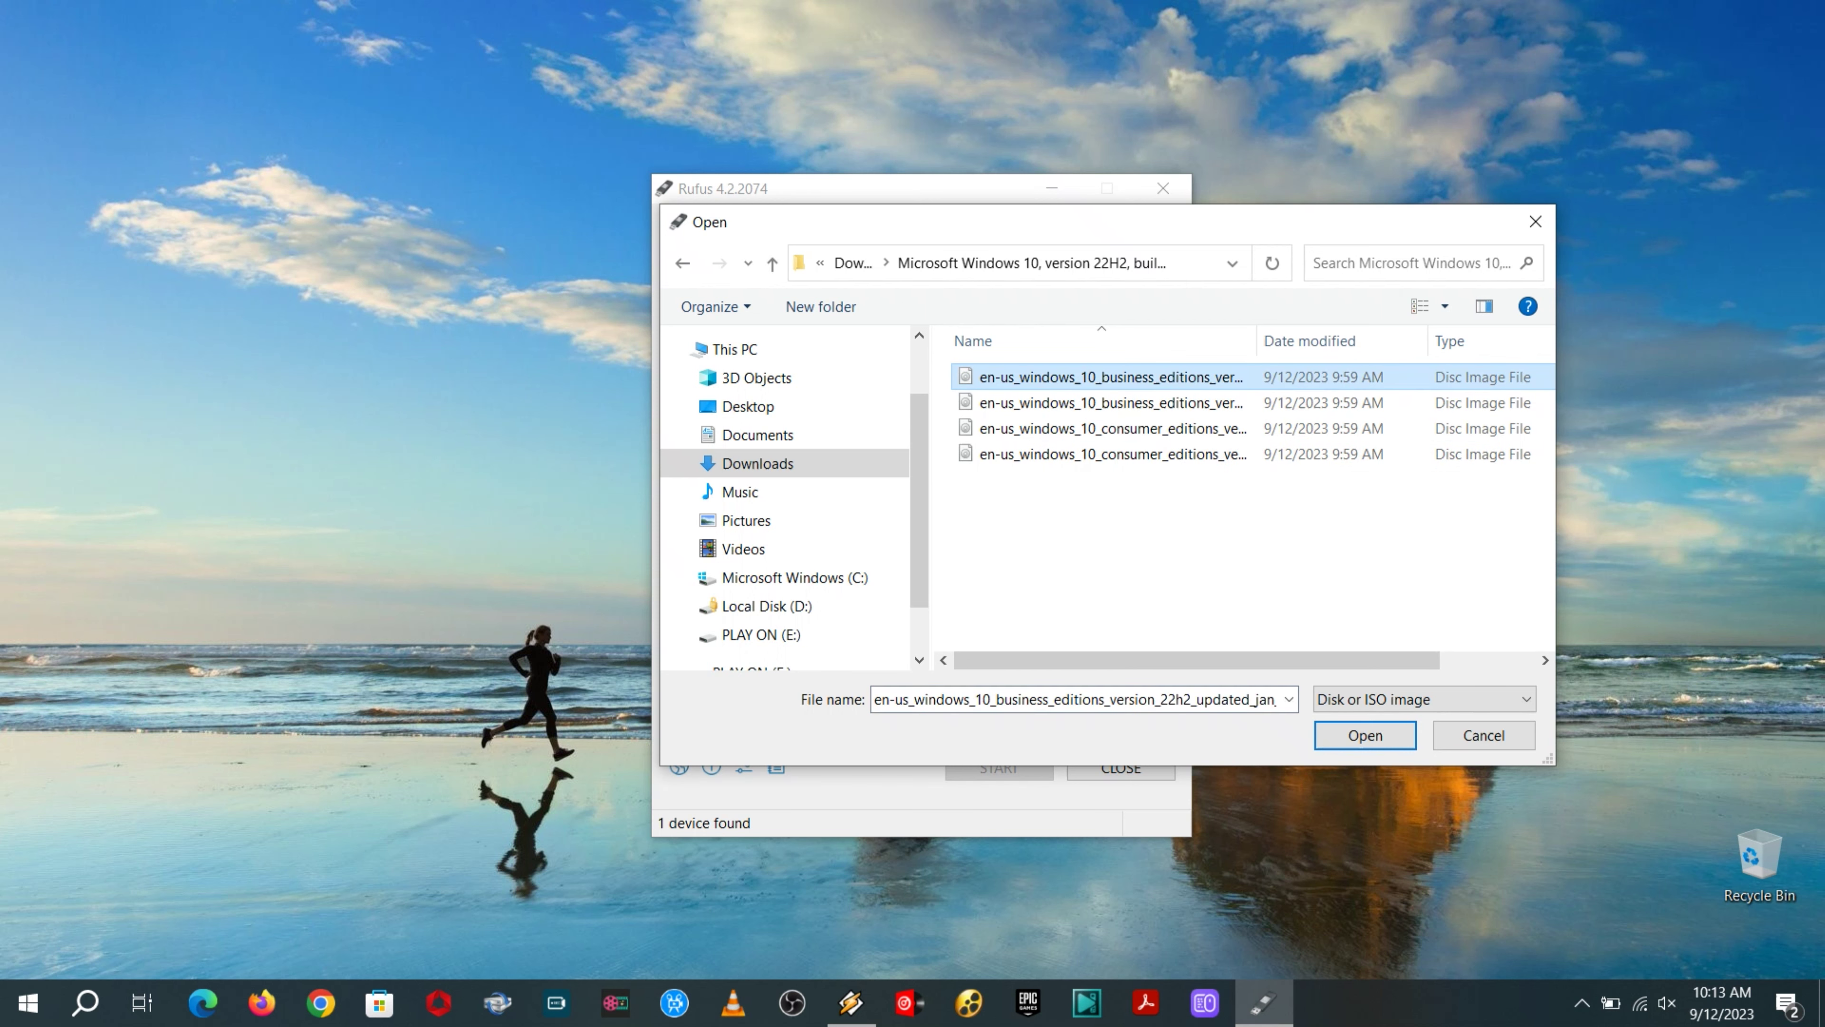
click(1365, 735)
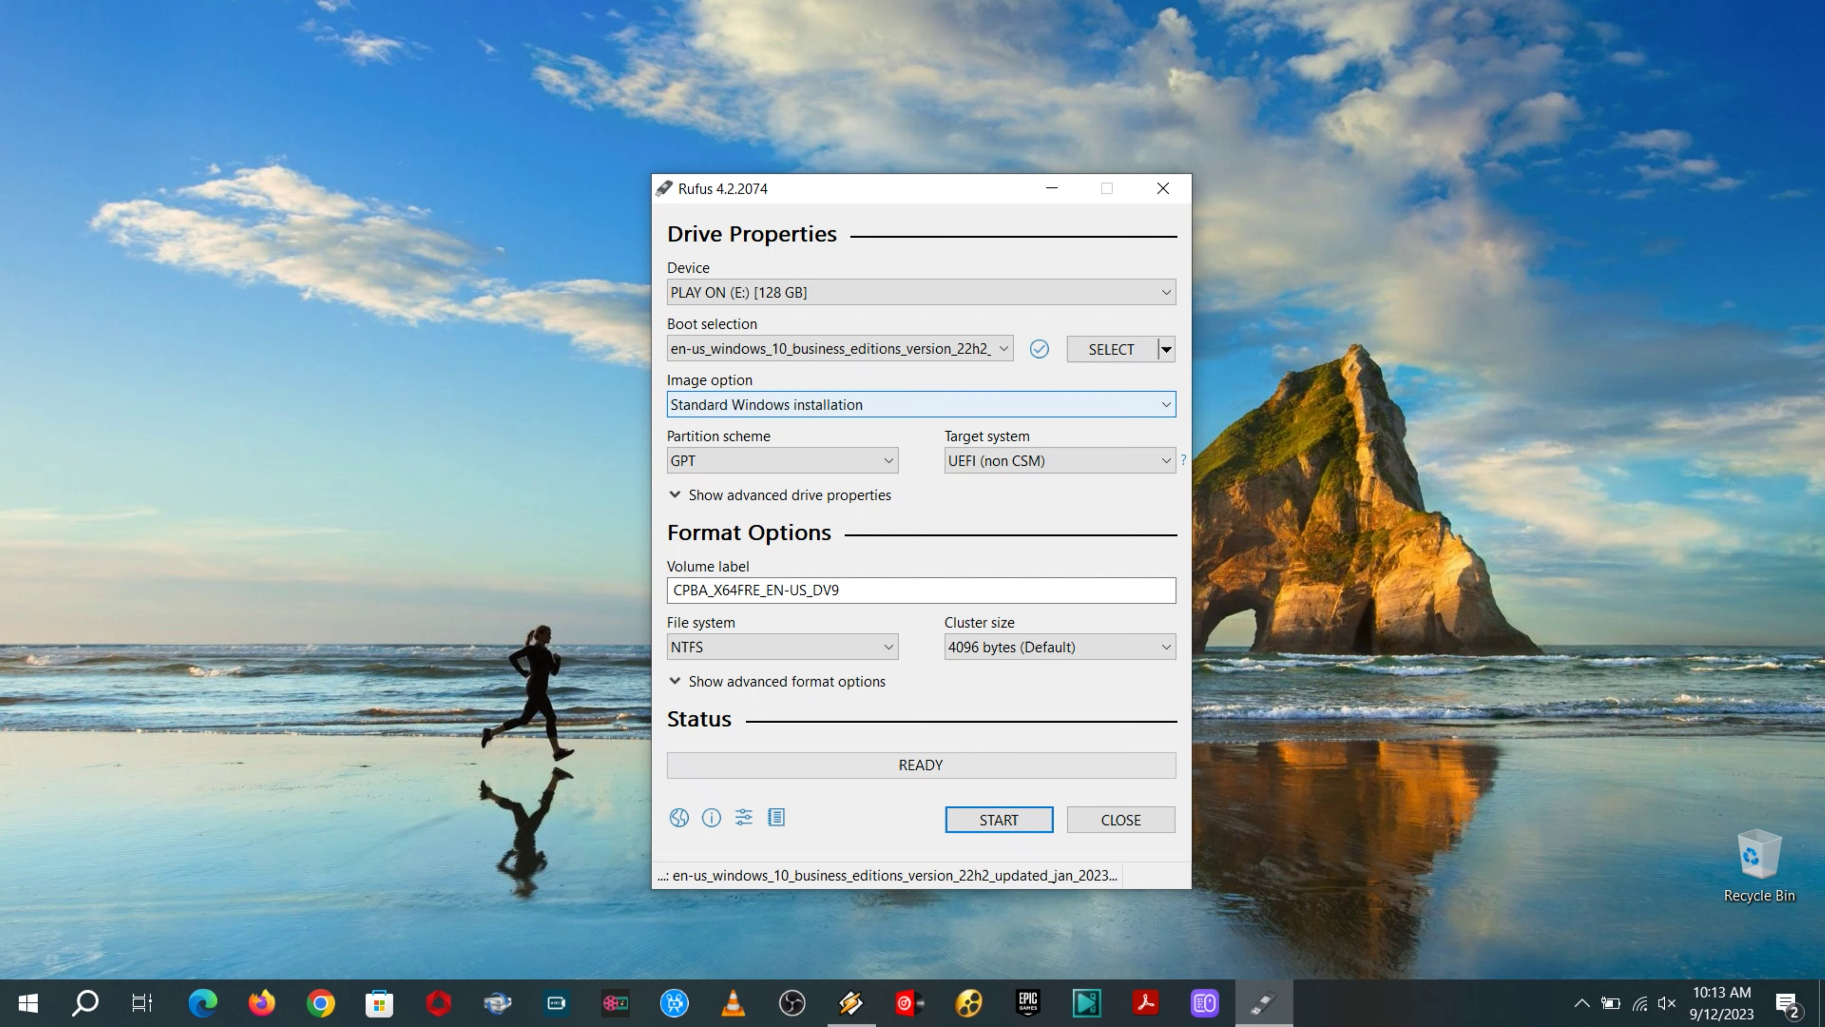
Review the image options and choose Standard Windows installation.
click(804, 404)
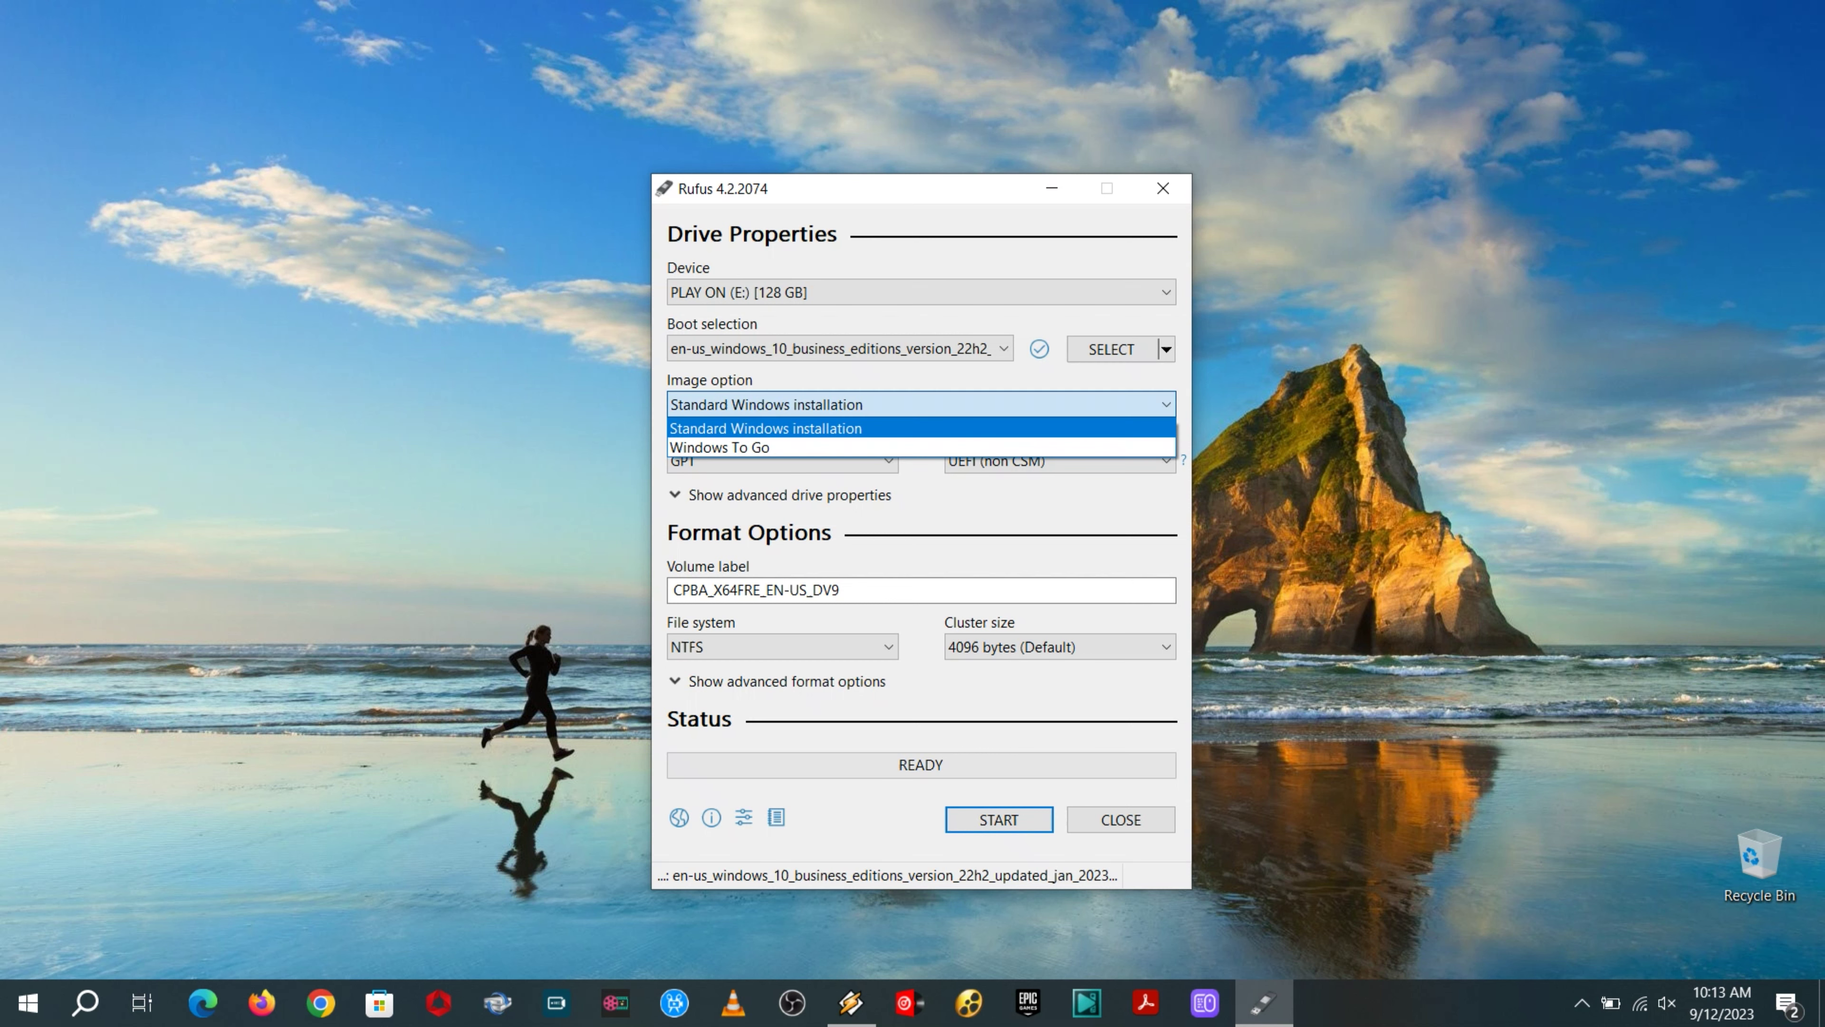
click(805, 404)
click(805, 404)
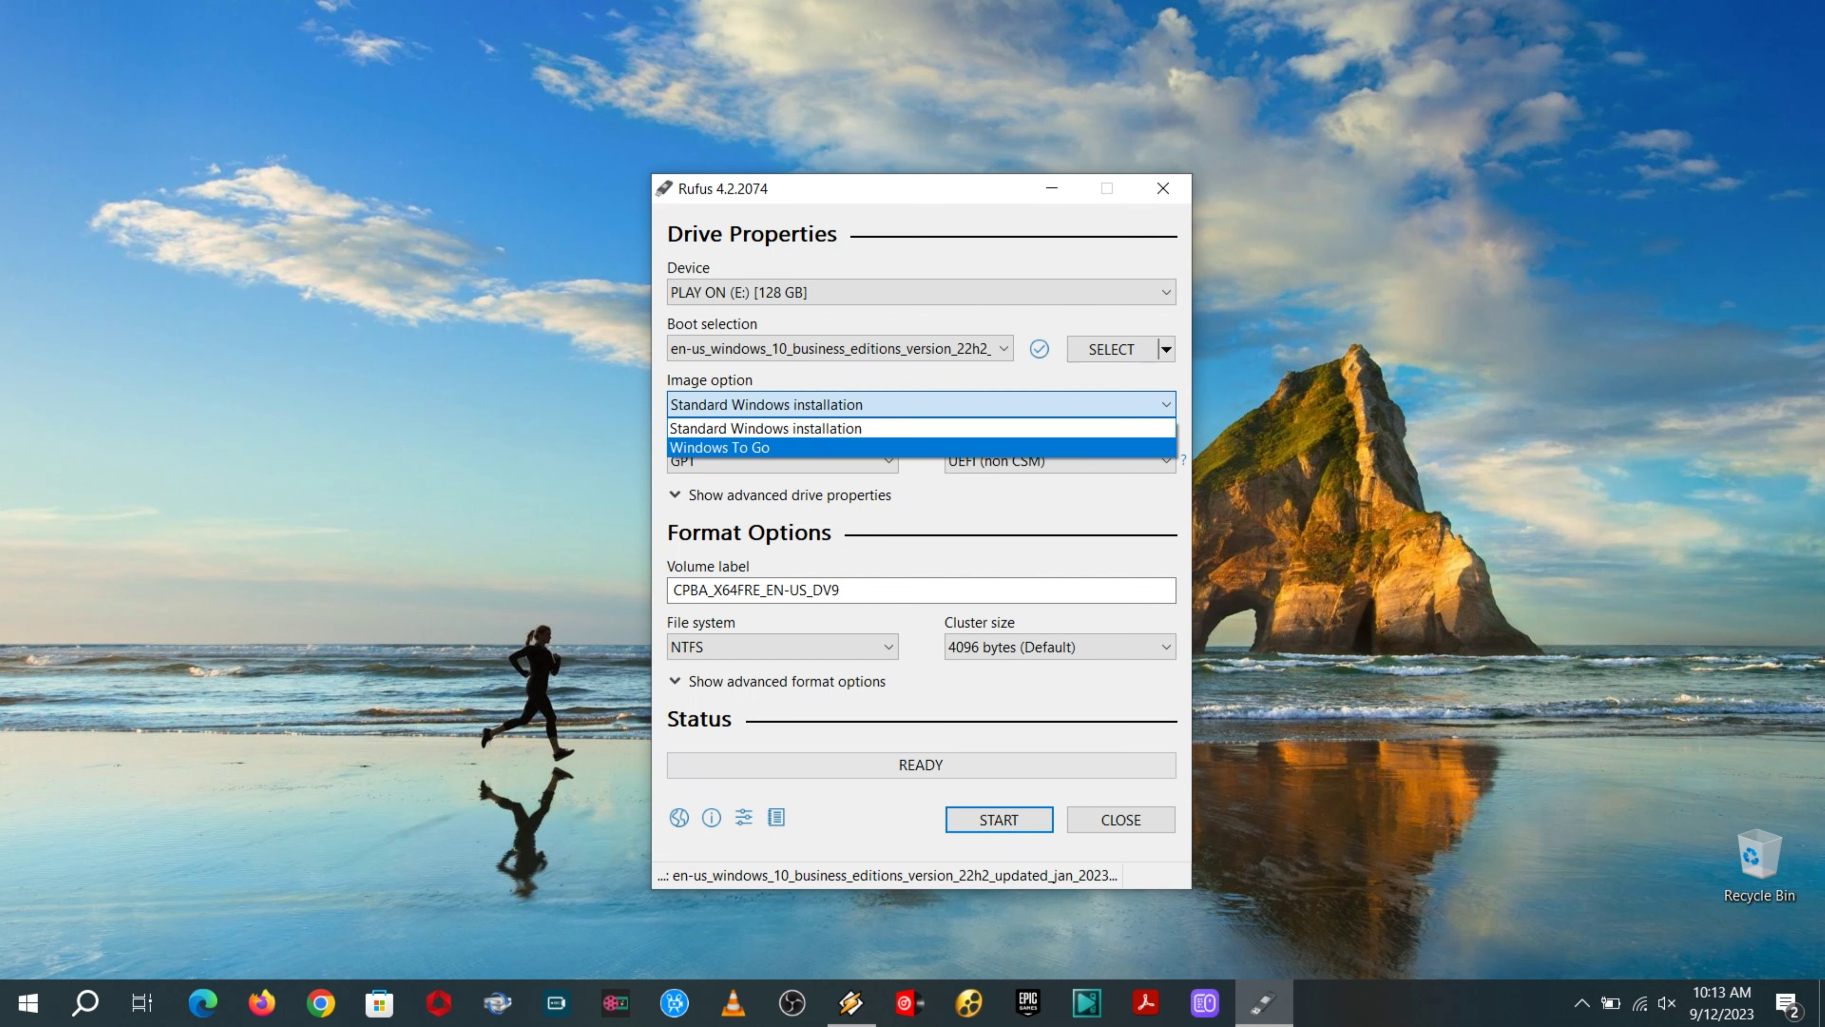
click(766, 427)
Choose GPT as the partition scheme and UEFI (non CSM) as the target system.
click(781, 460)
click(781, 482)
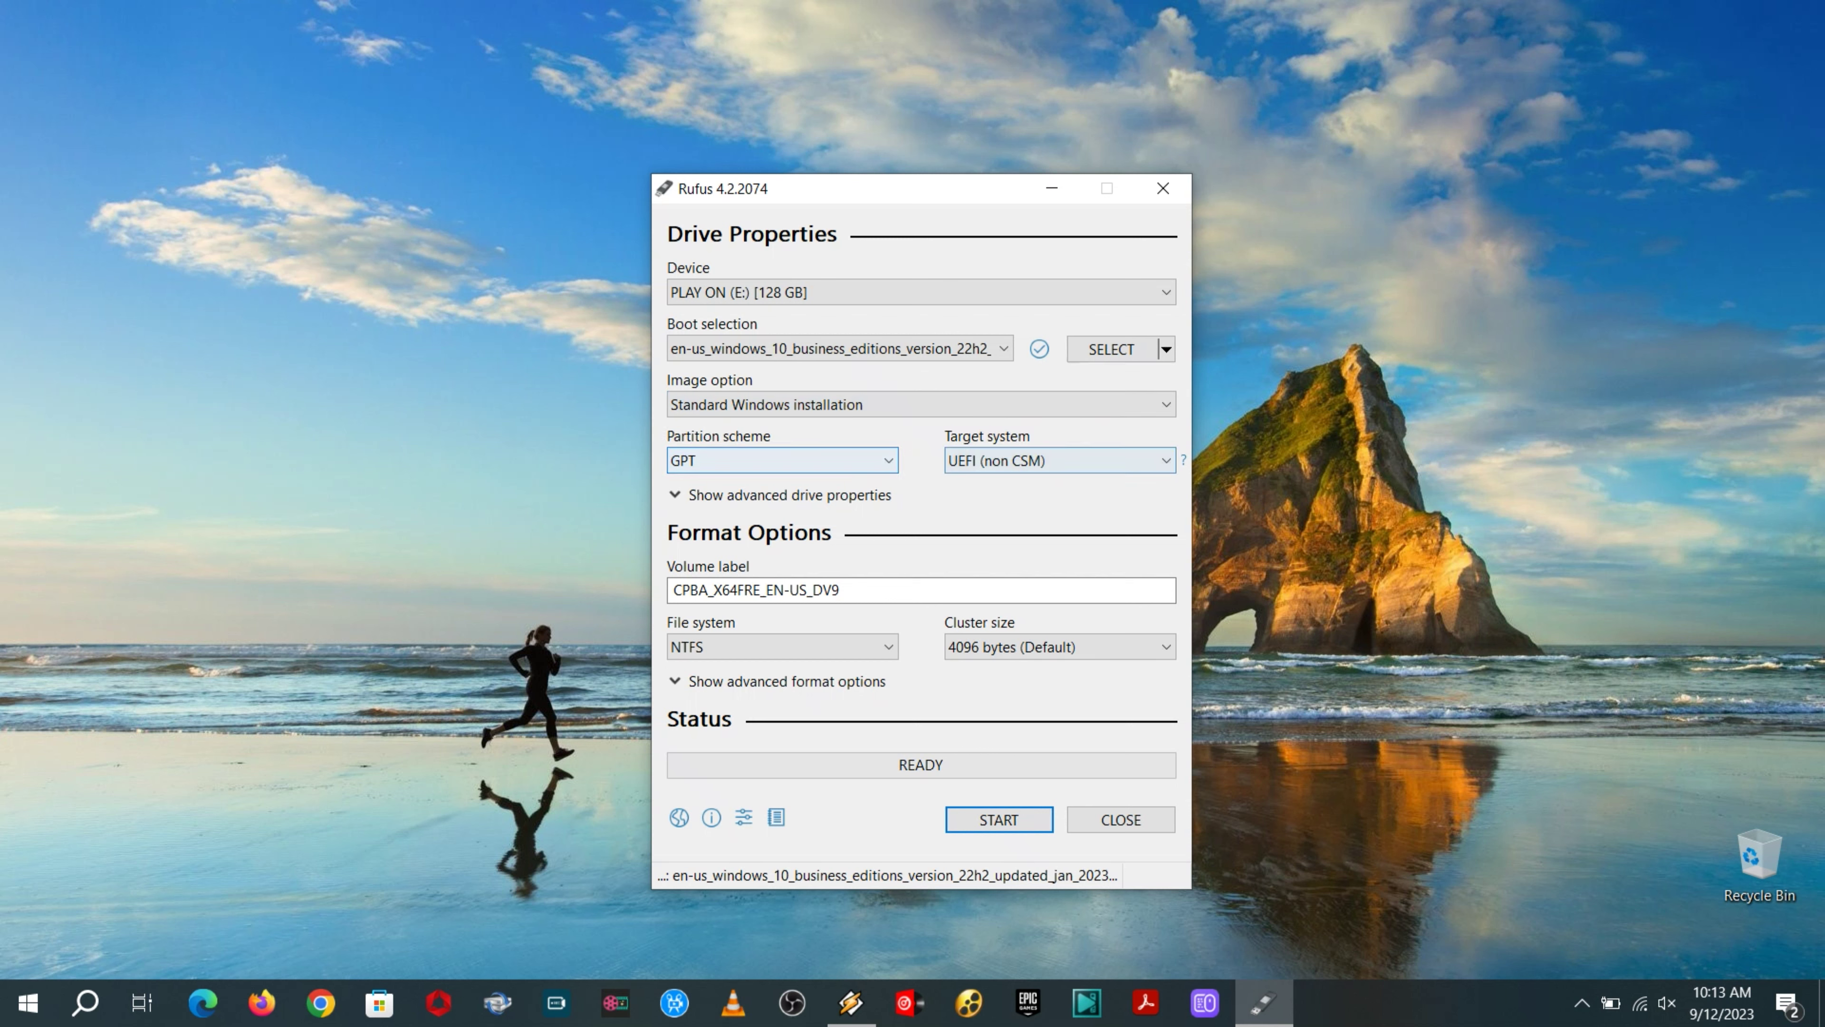
click(1060, 460)
click(1060, 487)
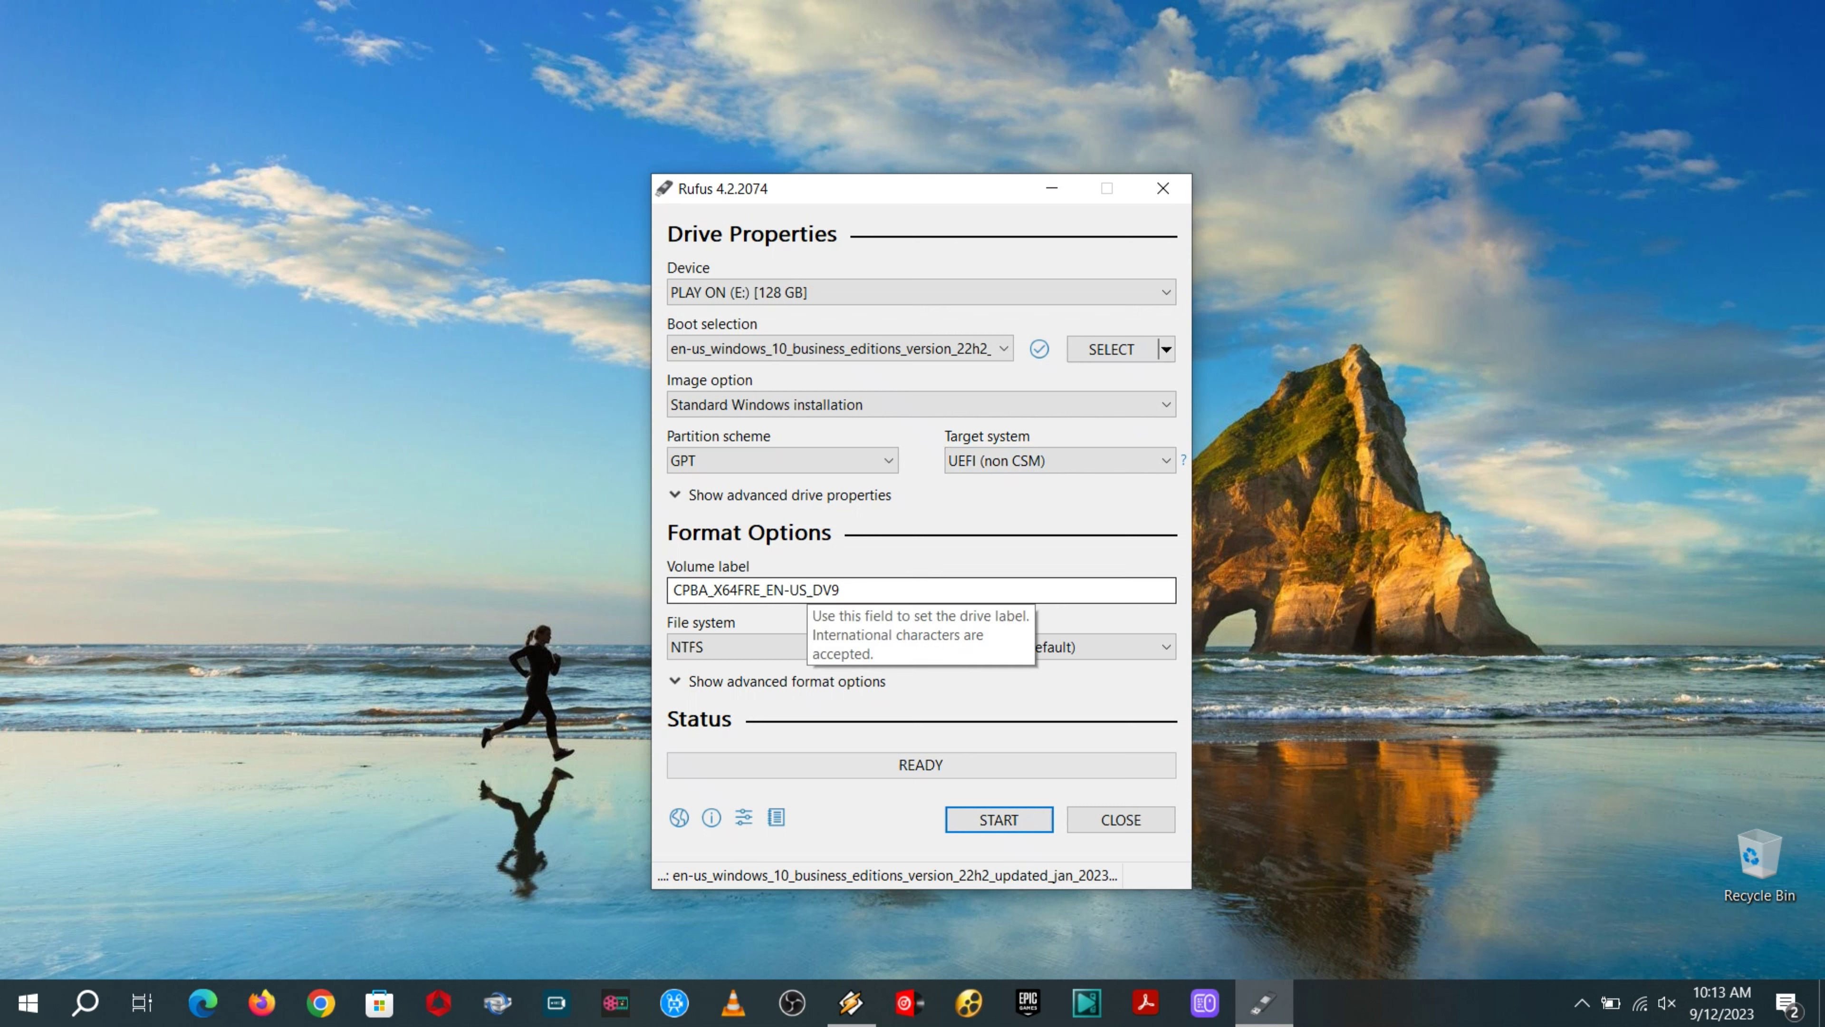
Replace the drive's volume label with Microsoft Windows.
click(843, 590)
key(BackSpace)
key(BackSpace)
key(BackSpace)
key(BackSpace)
key(BackSpace)
key(BackSpace)
key(BackSpace)
key(BackSpace)
key(BackSpace)
key(BackSpace)
key(BackSpace)
key(BackSpace)
key(BackSpace)
key(BackSpace)
key(BackSpace)
key(BackSpace)
key(BackSpace)
key(BackSpace)
key(BackSpace)
key(BackSpace)
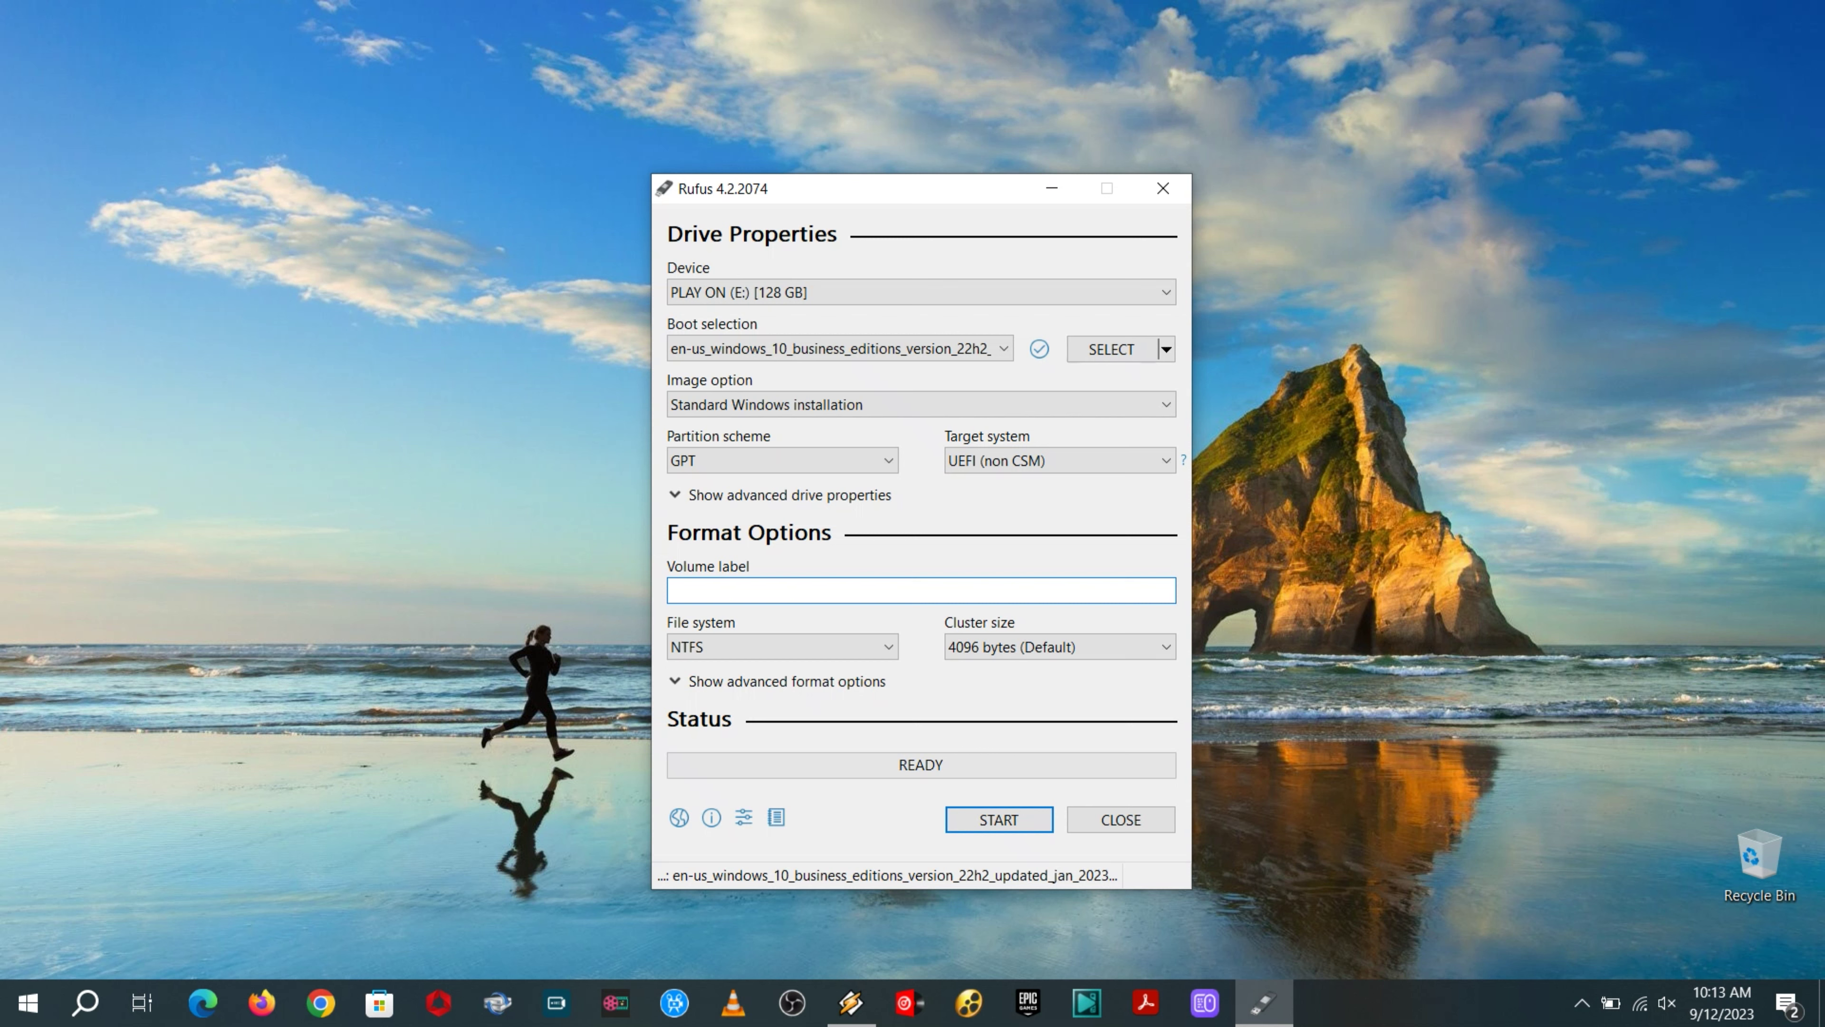
key(Caps_Lock)
text(M)
key(Caps_Lock)
text(icro)
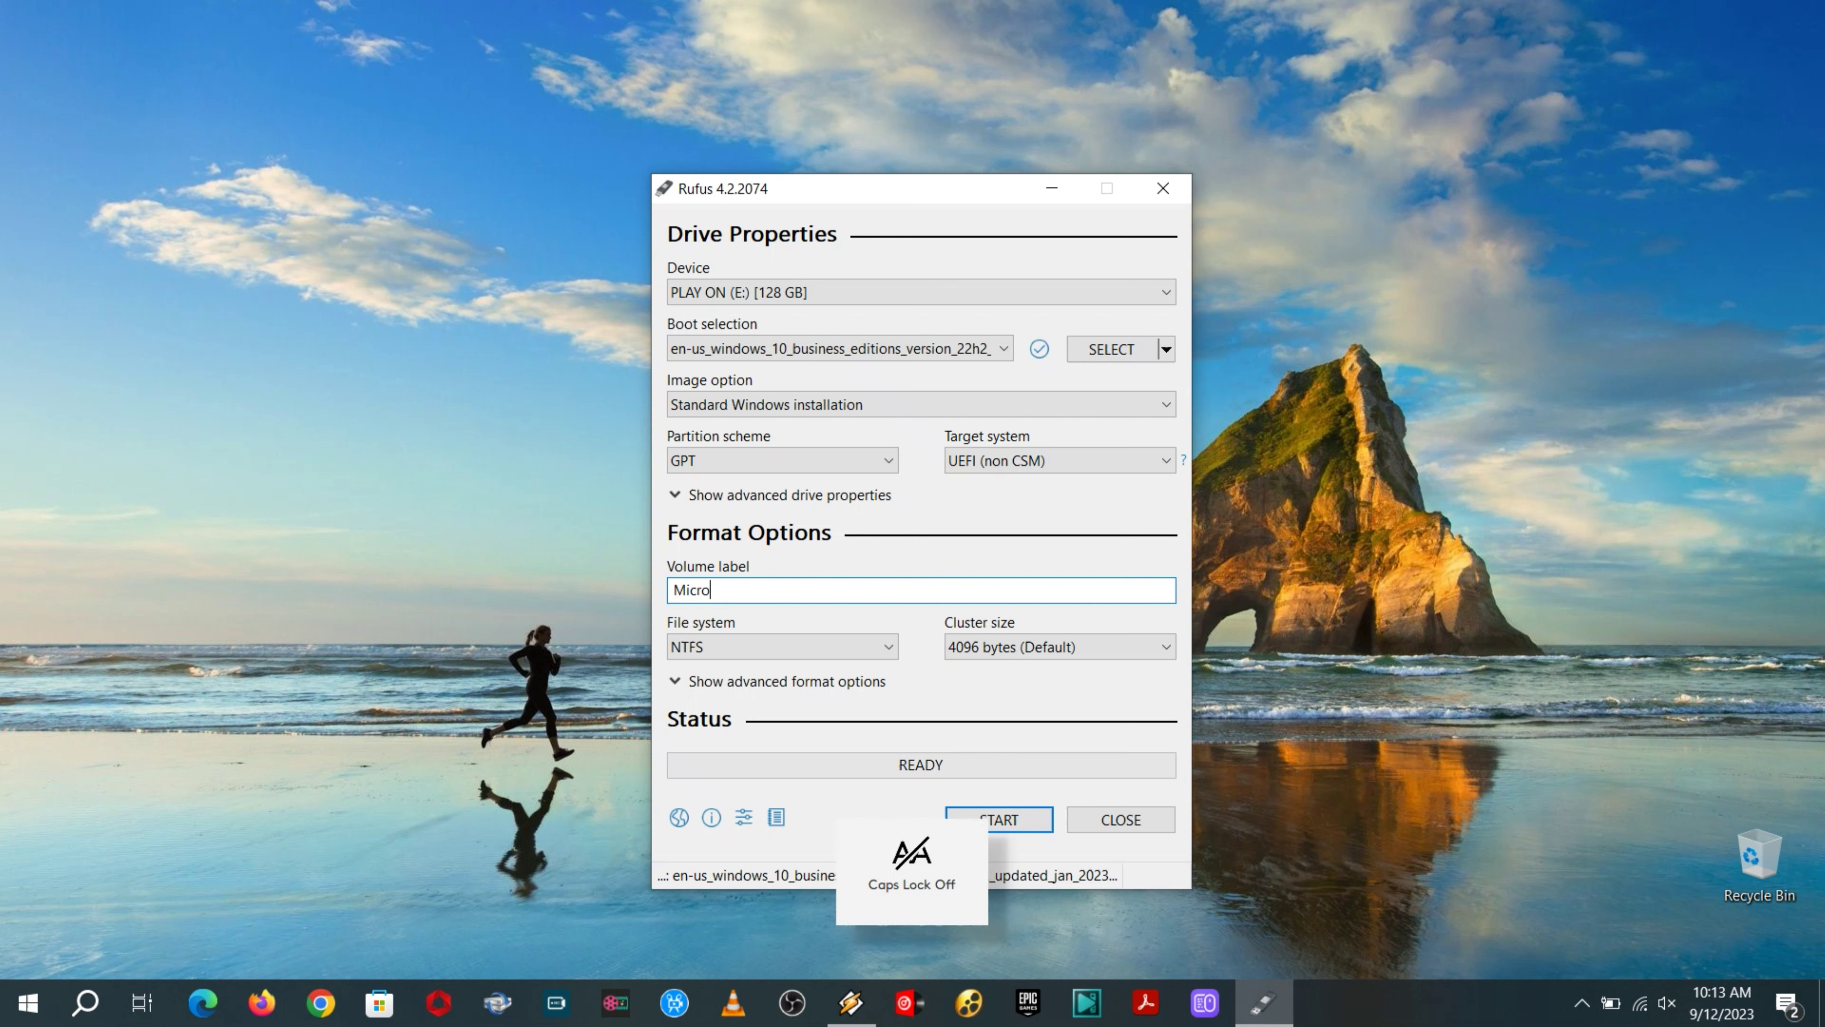
text(soft)
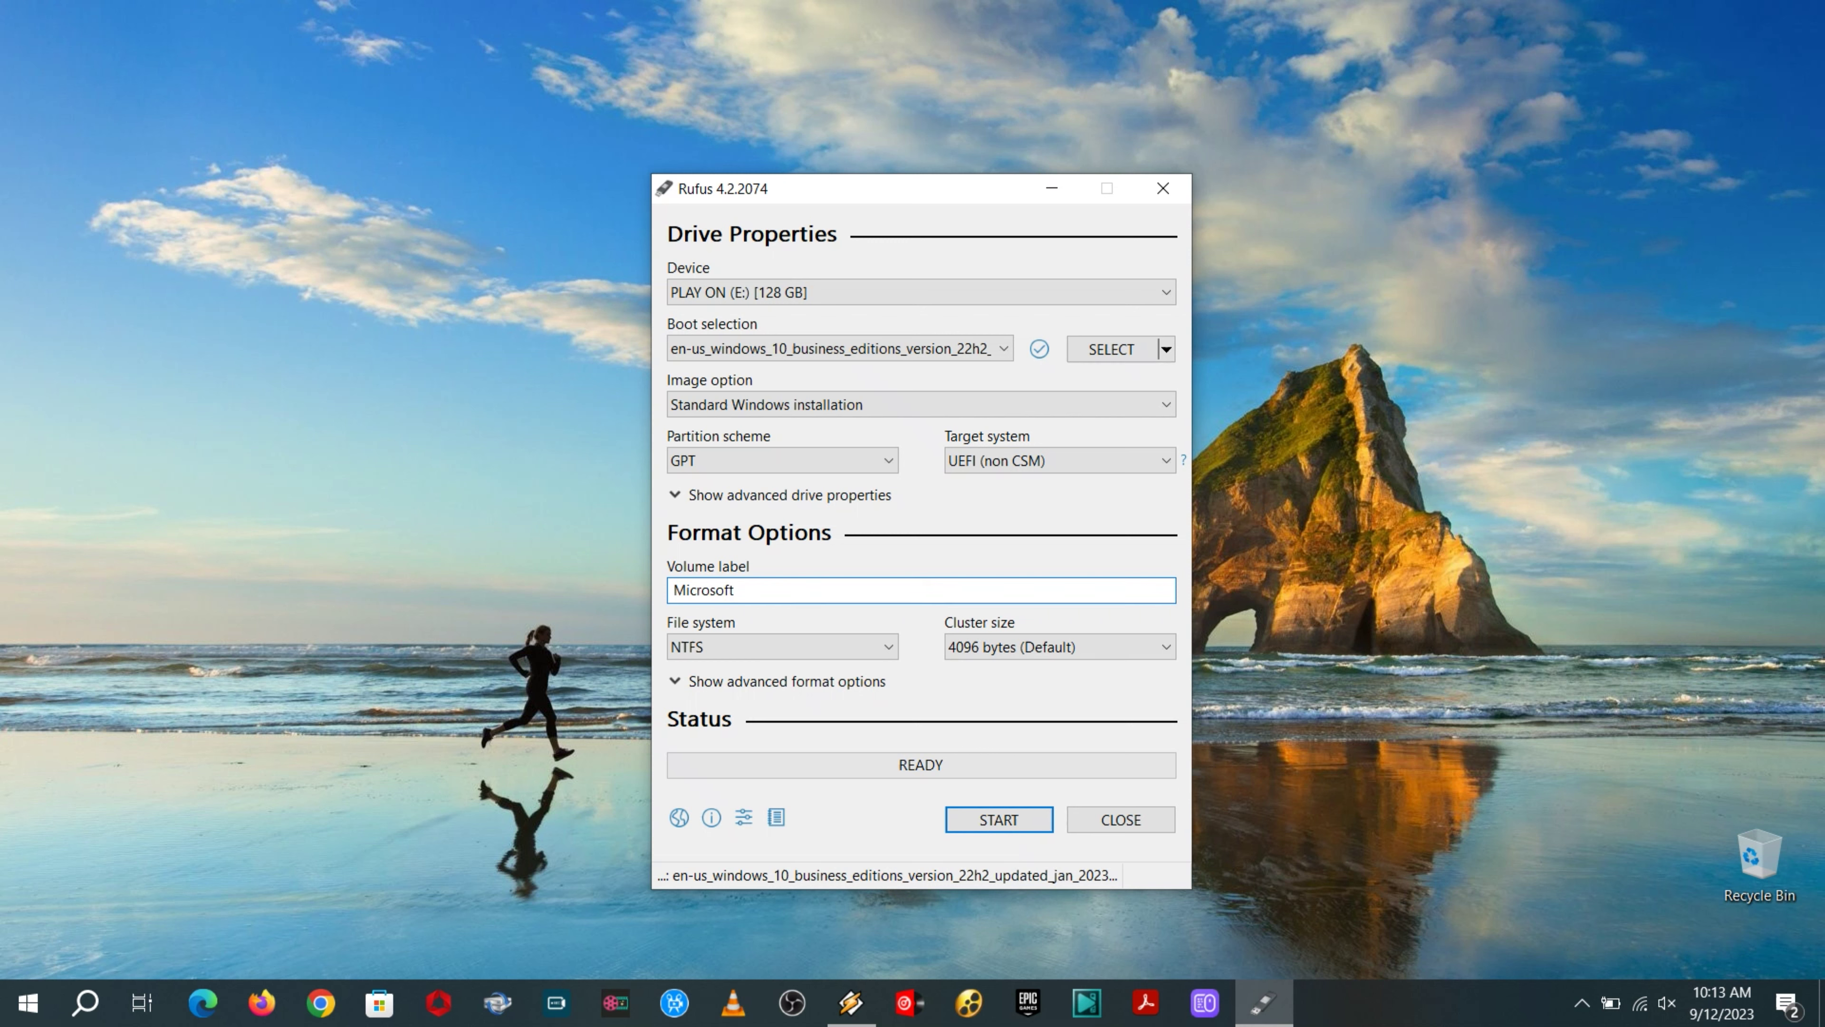
key(Caps_Lock)
text(W)
key(Caps_Lock)
text(indows)
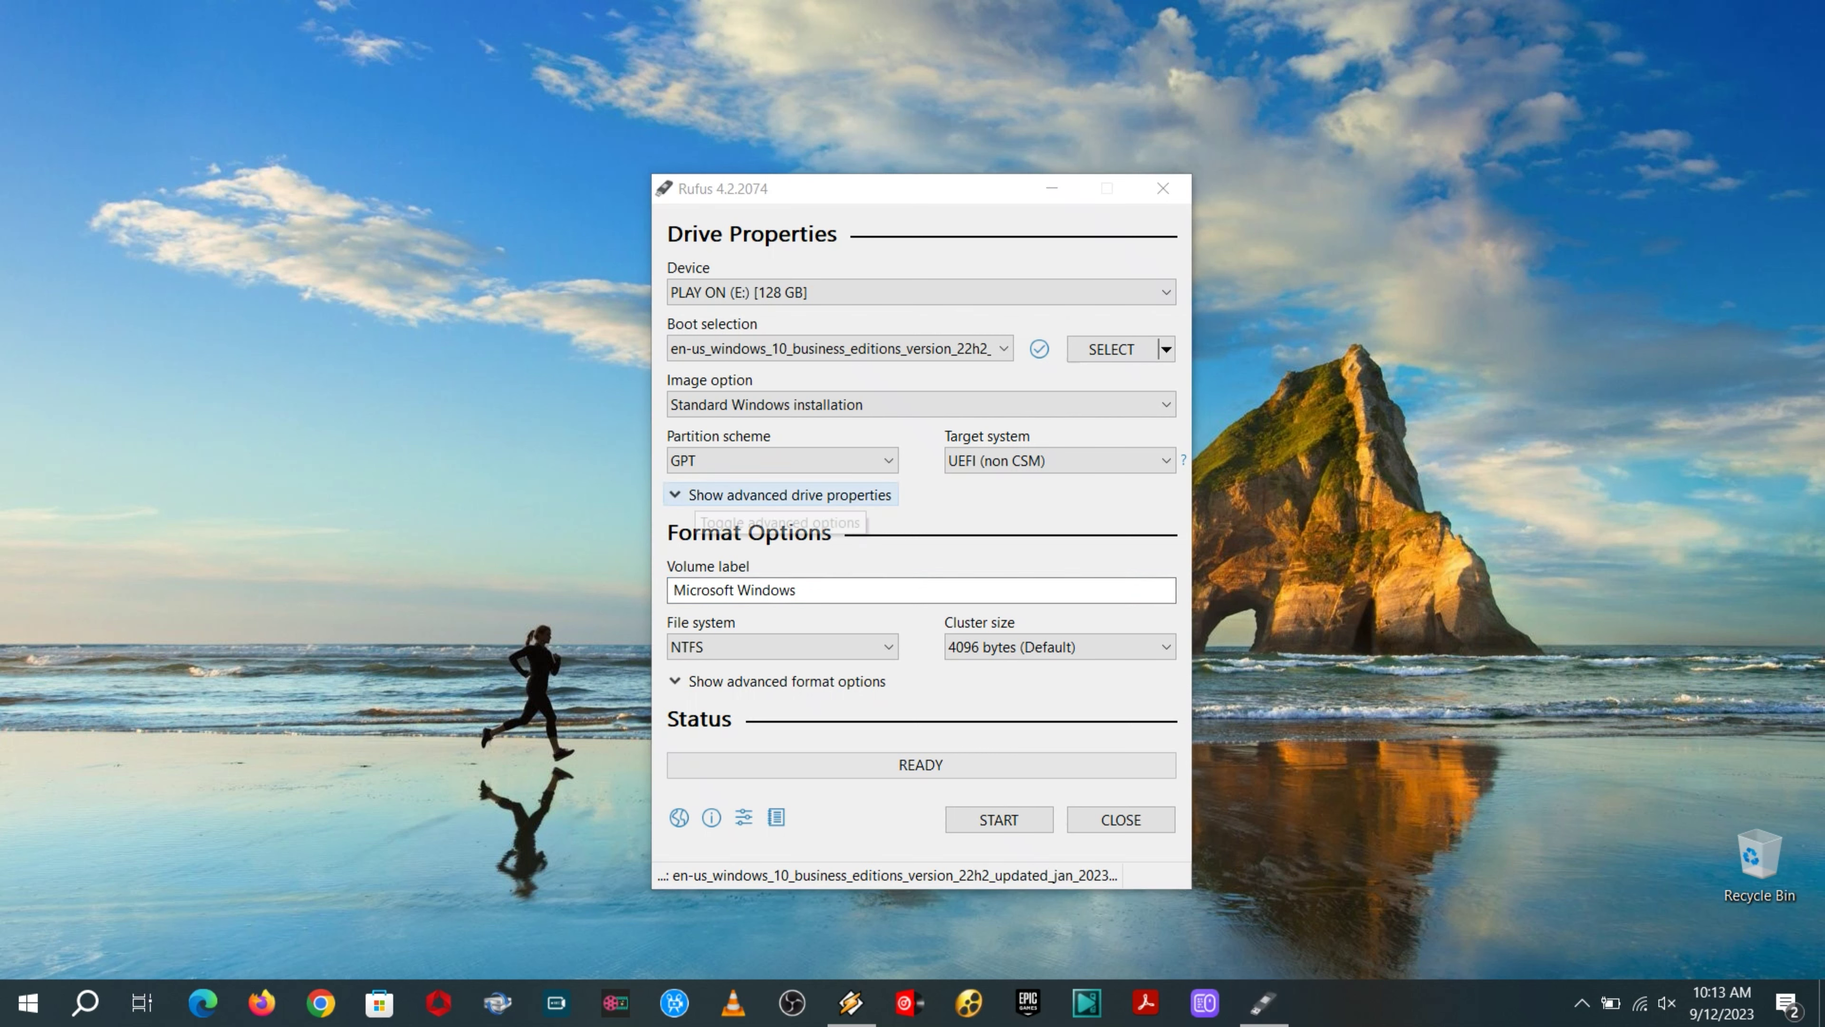
Expand the advanced drive properties to inspect them and collapse them again.
click(789, 495)
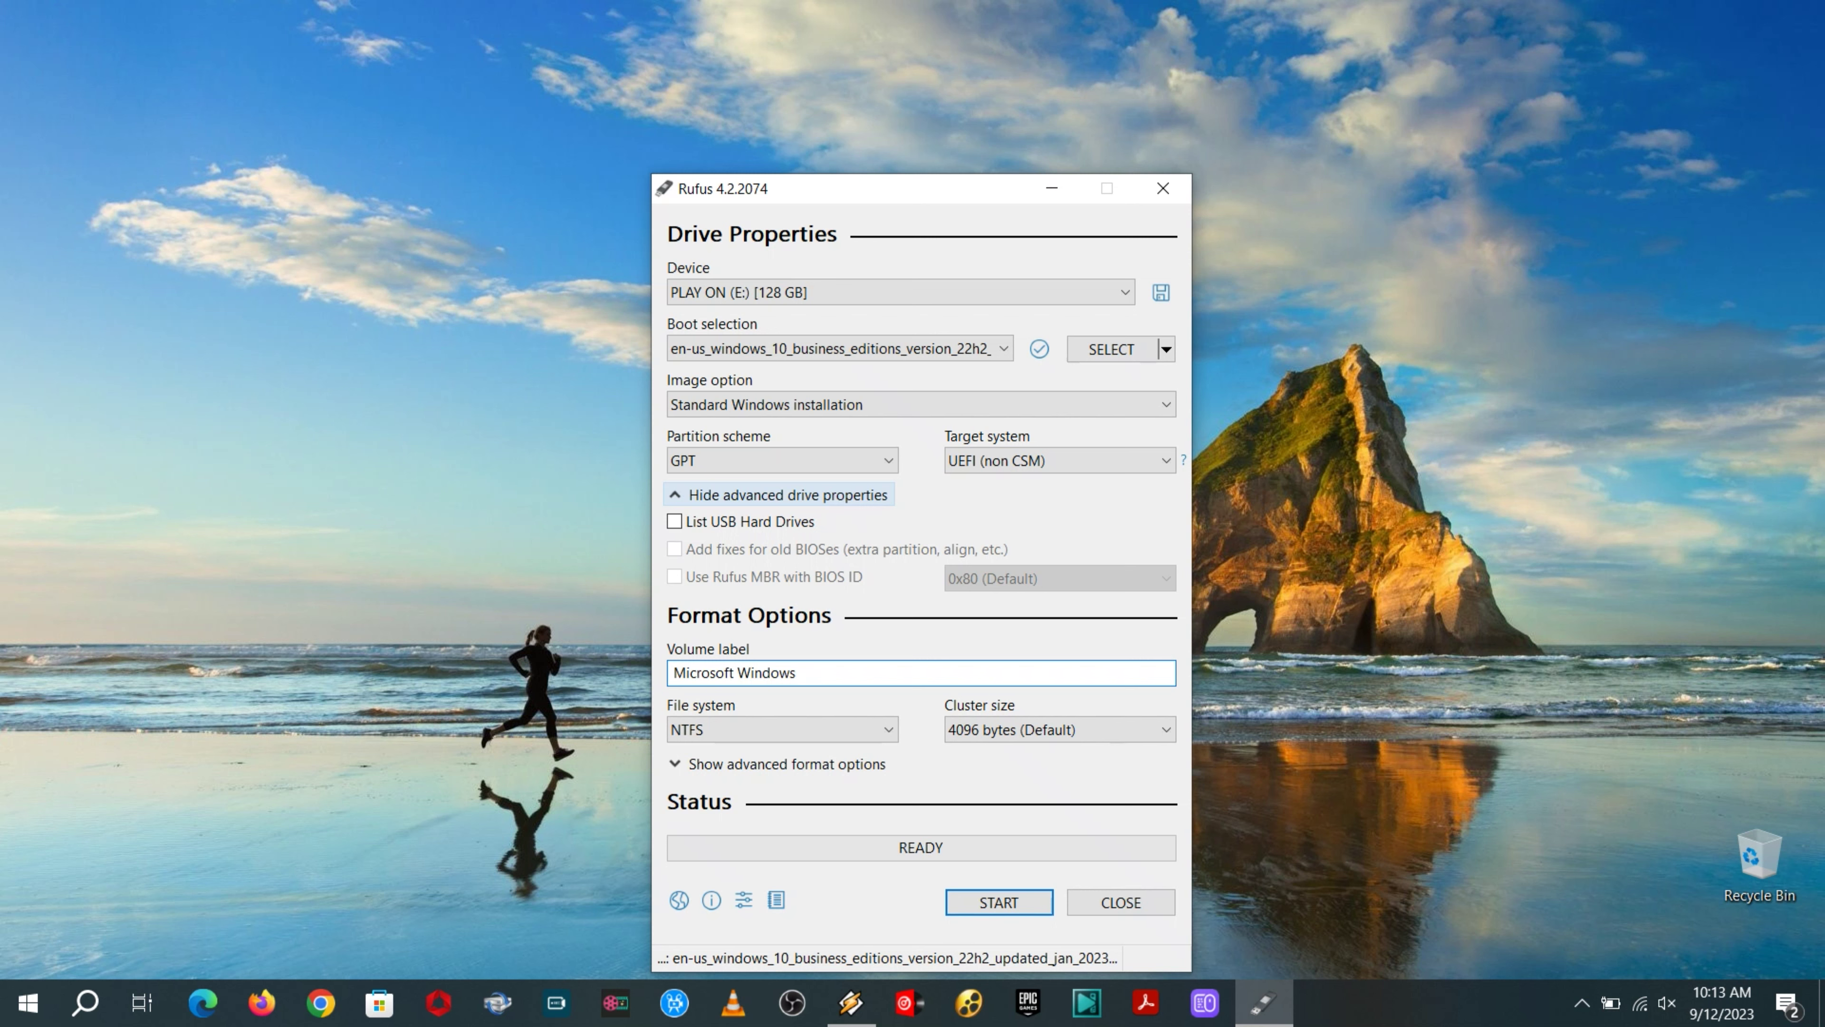
click(789, 494)
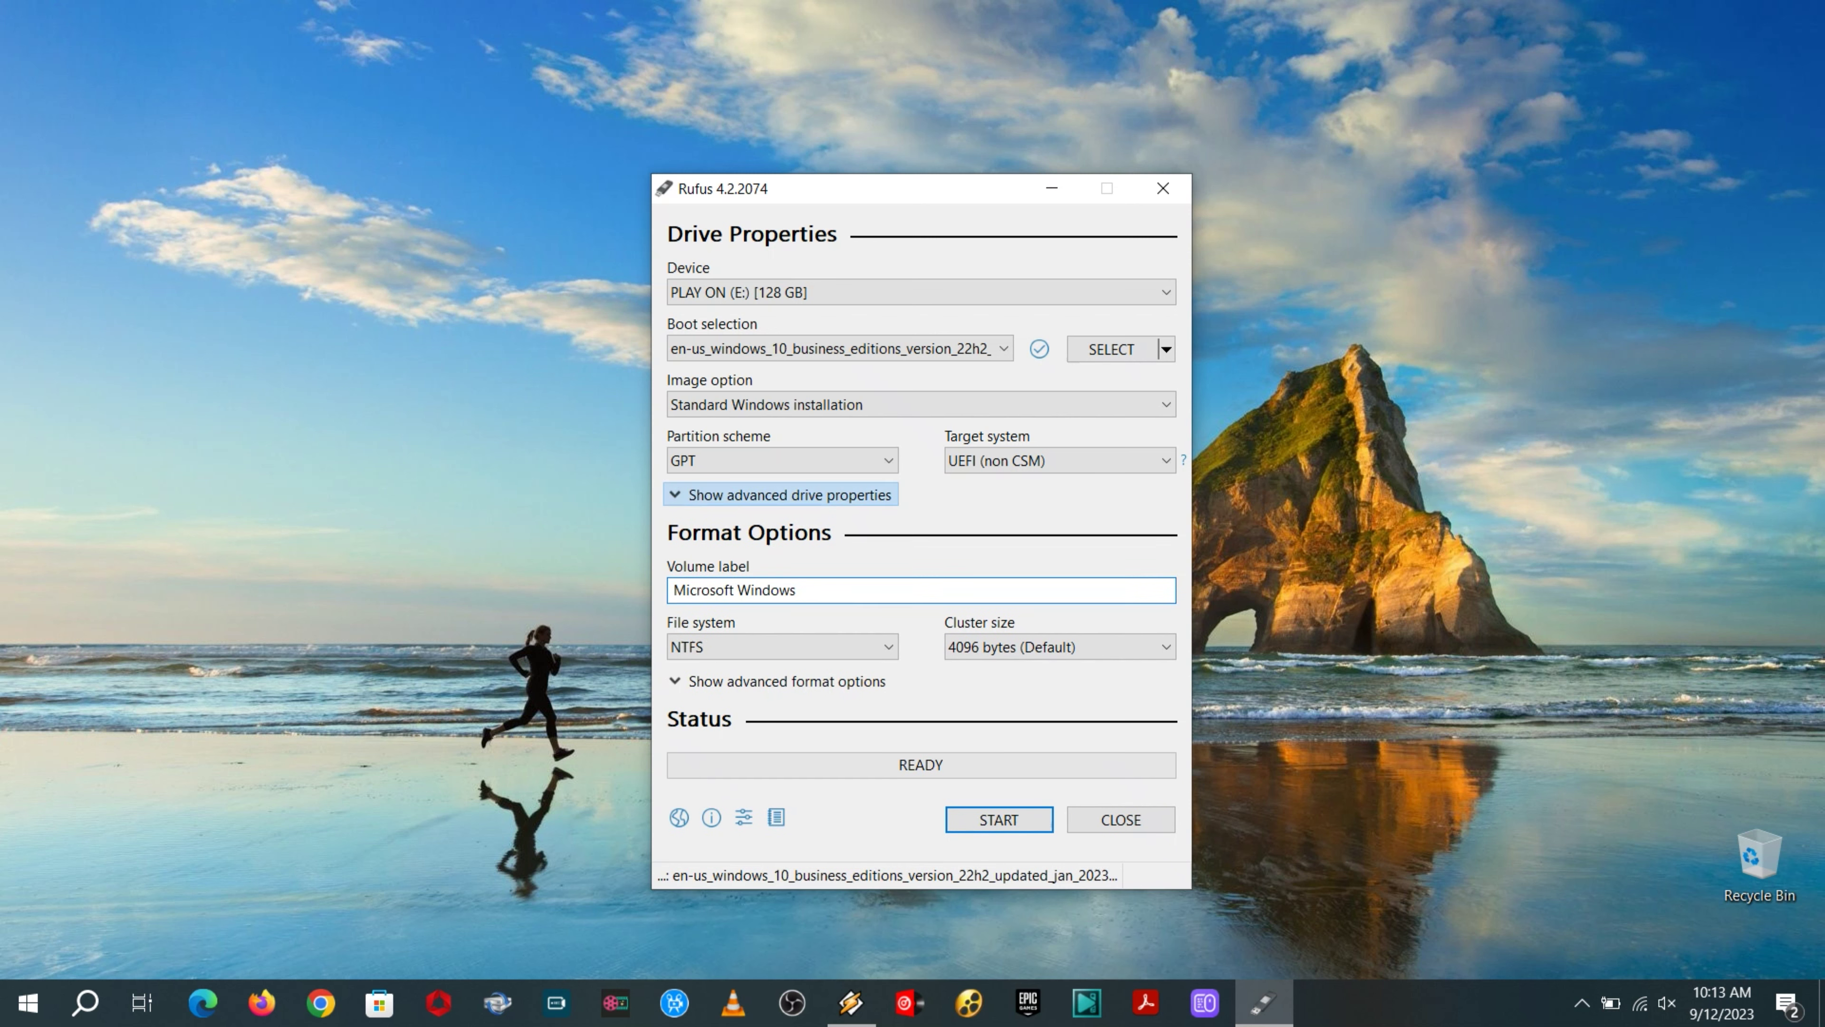
Review the file system and cluster size choices, then expand the advanced format options to inspect them and collapse them again.
click(782, 647)
click(782, 646)
click(1060, 647)
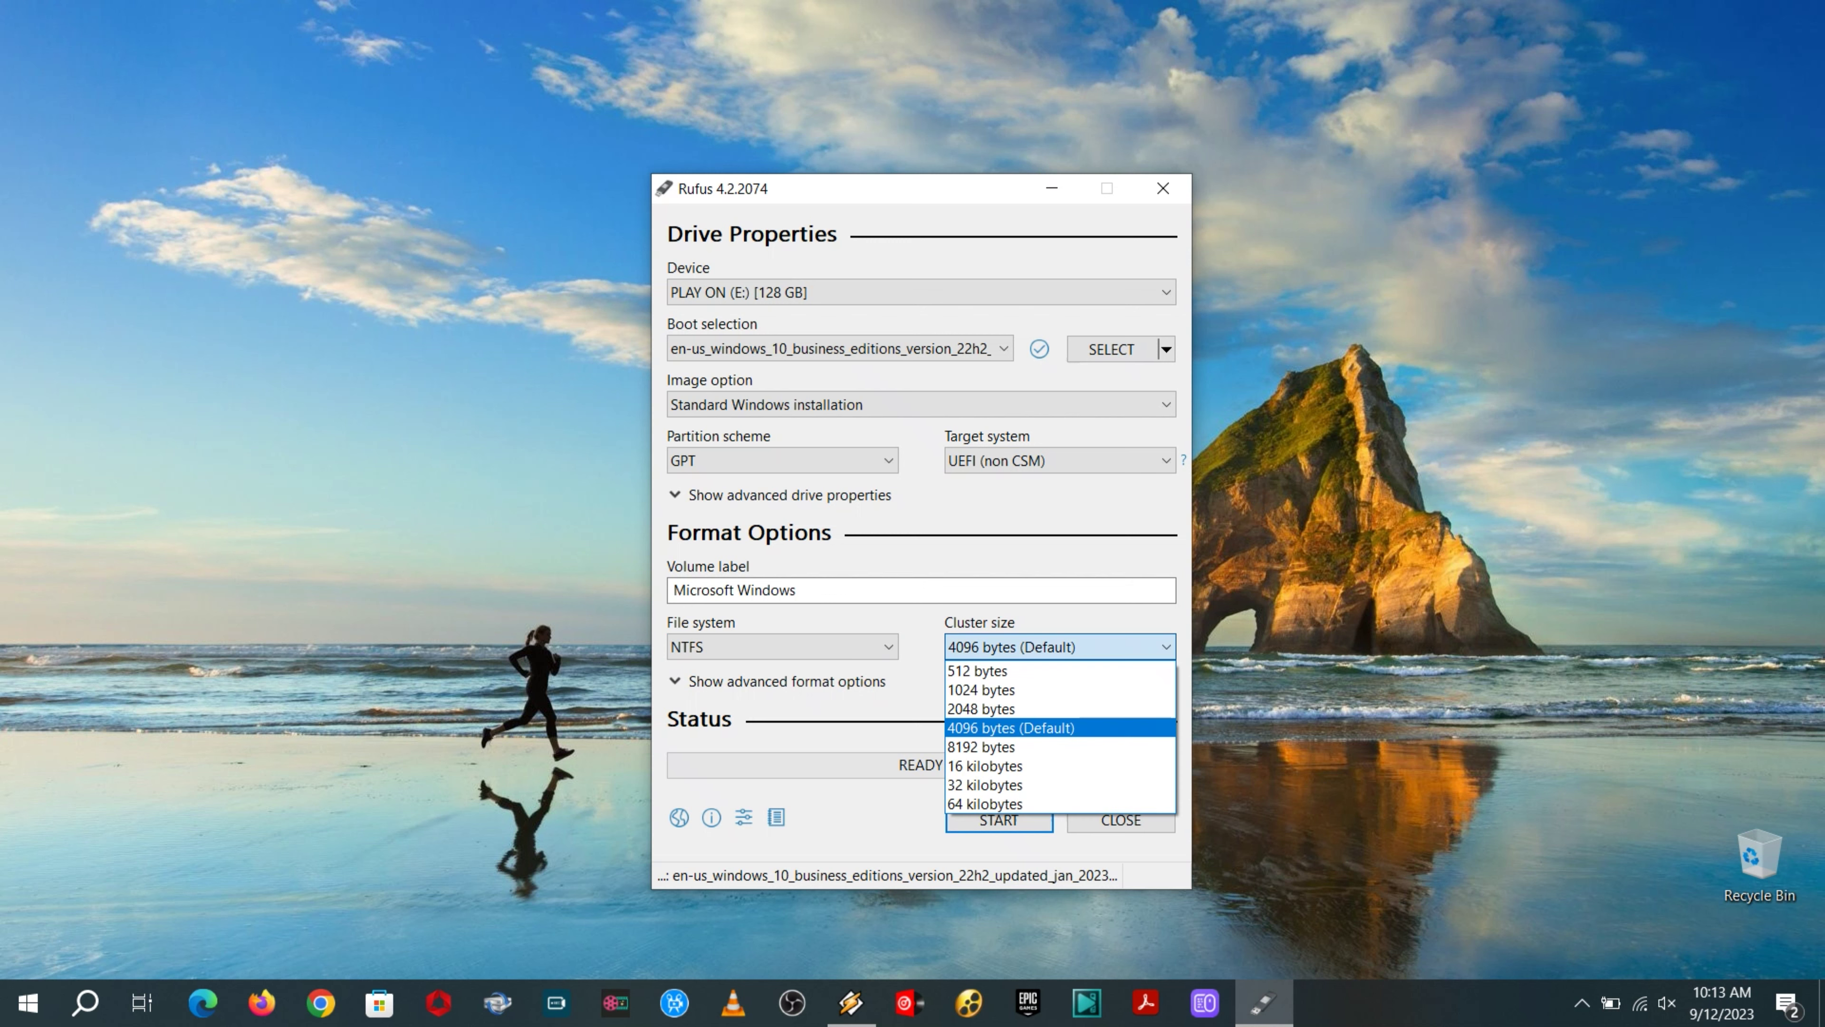
key(Escape)
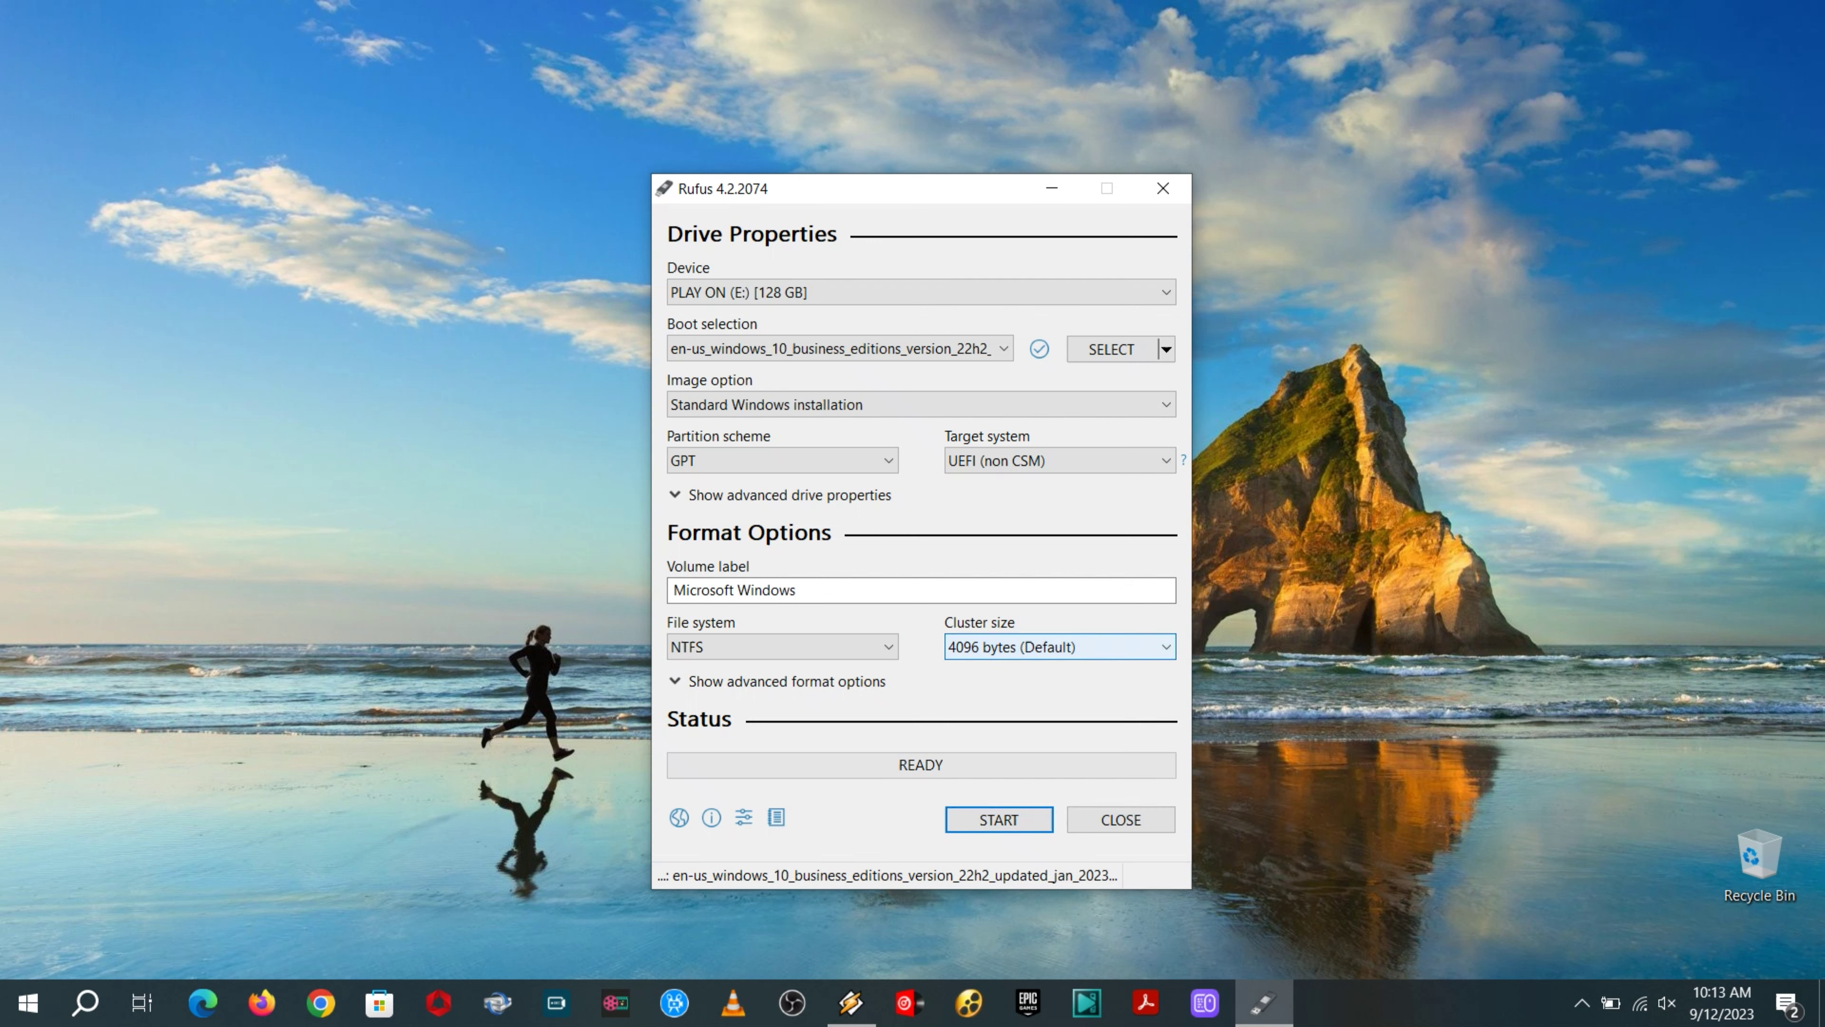
click(787, 681)
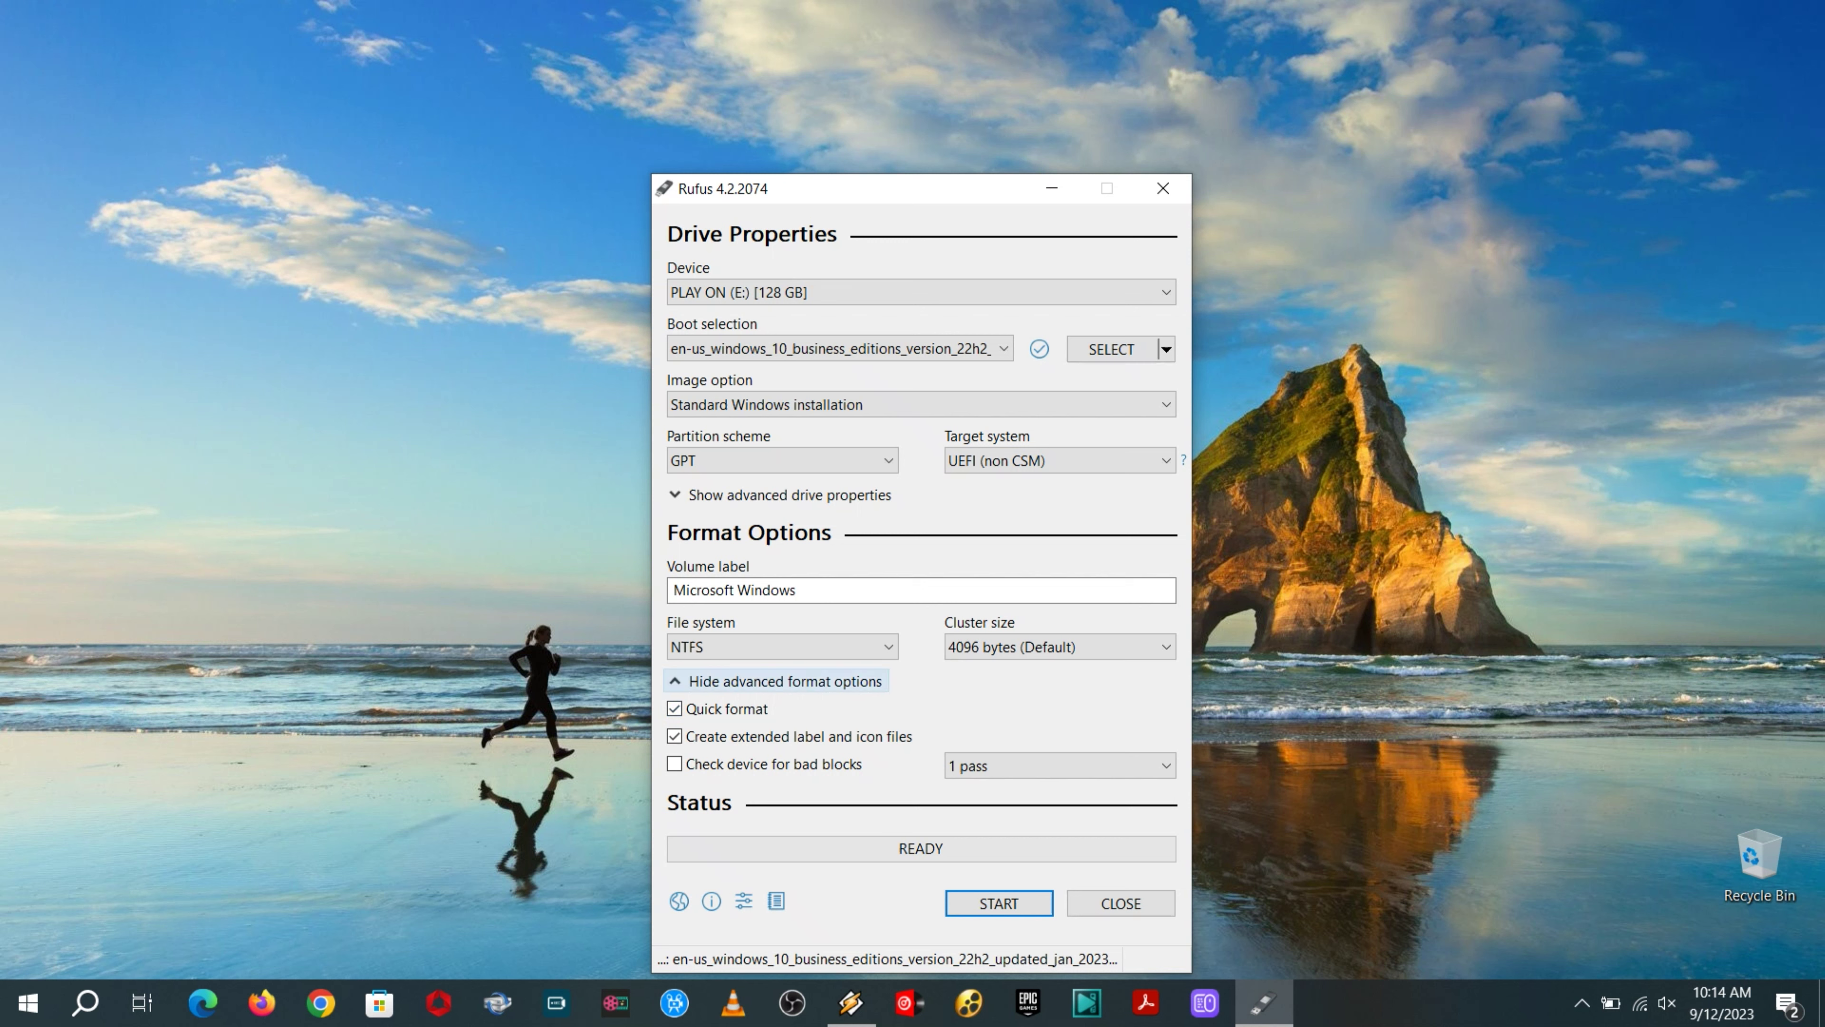
click(787, 681)
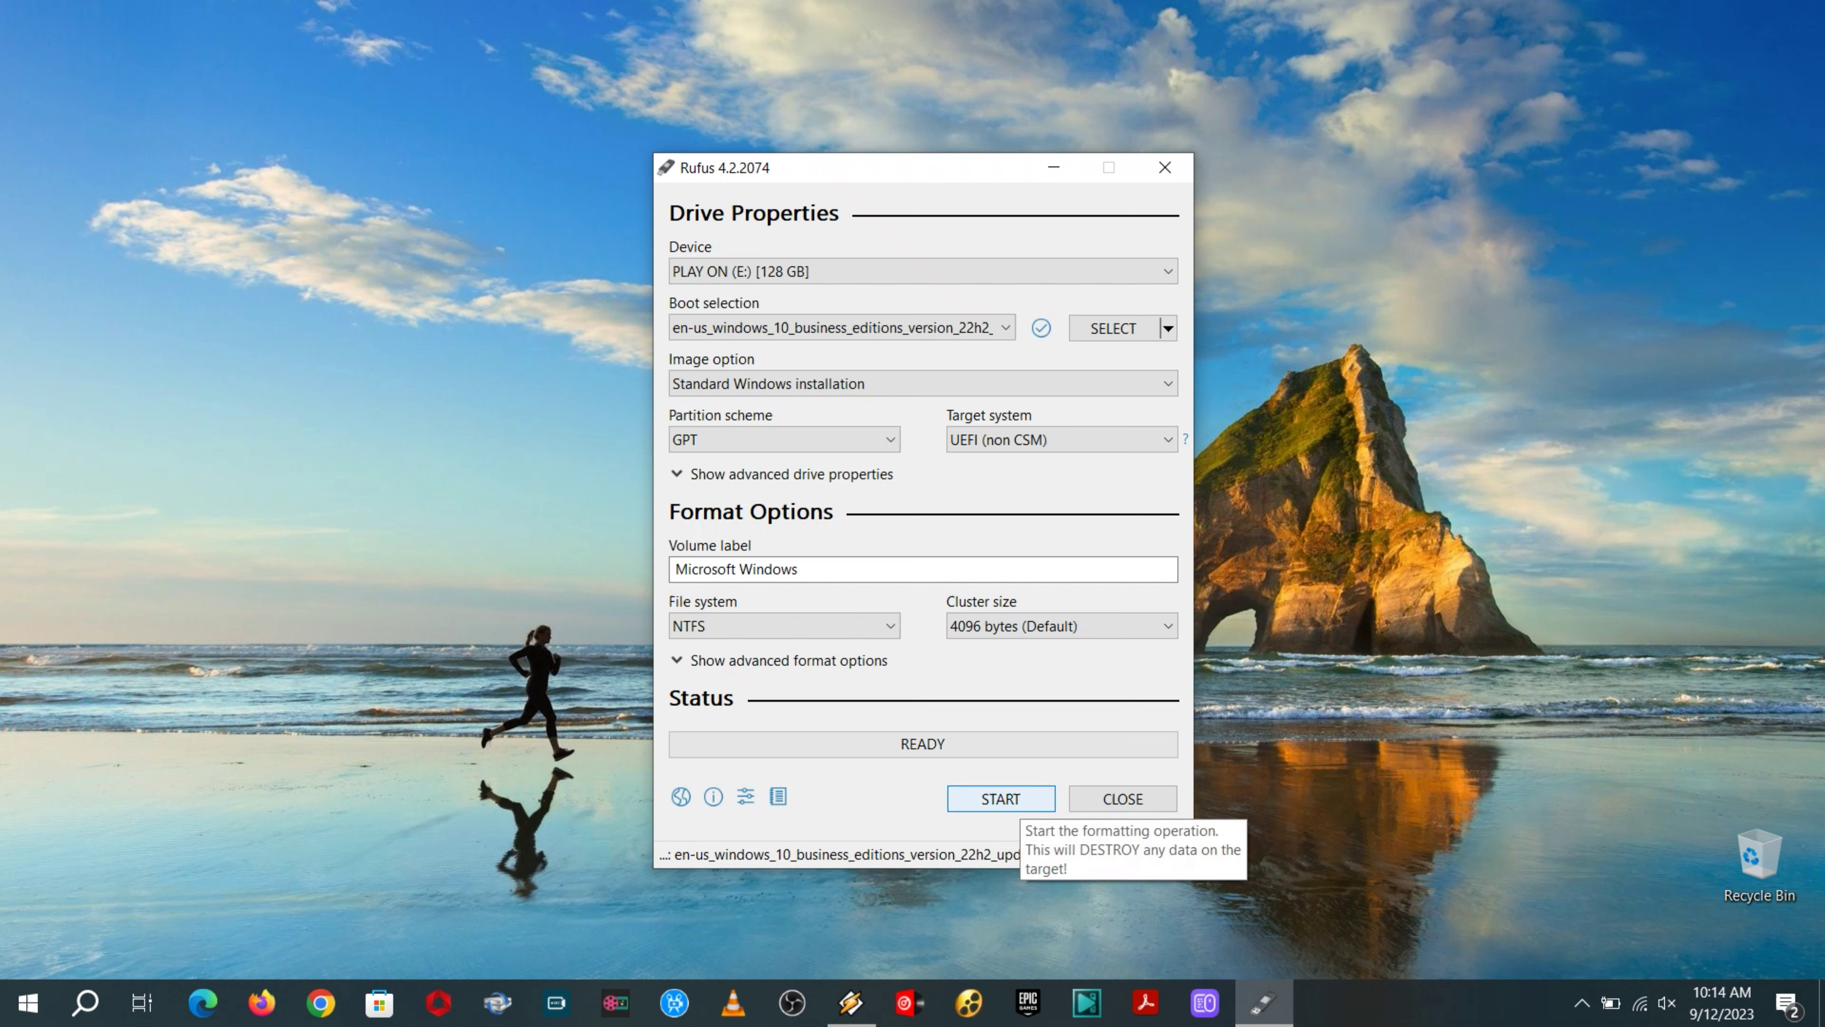
Start writing the drive with a local account, matching regional options and data collection disabled, and accept erasing PLAY ON (E:).
click(1000, 798)
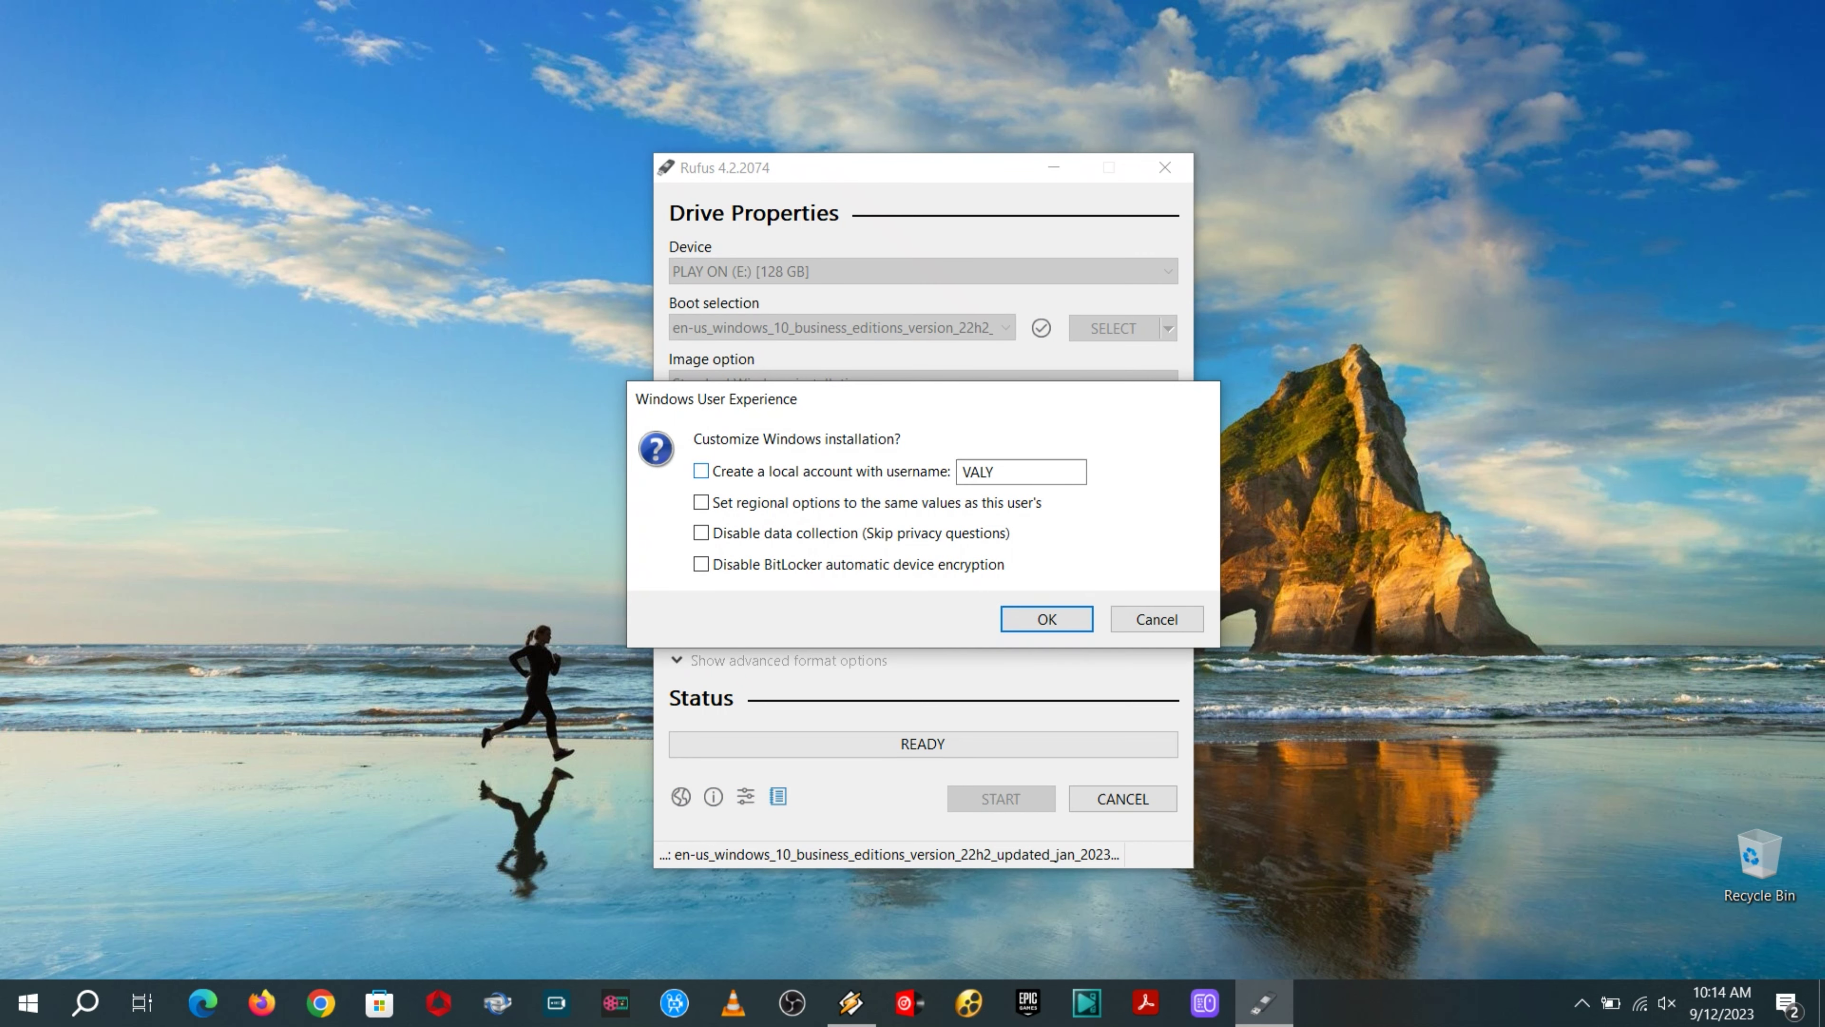
click(700, 471)
click(701, 502)
click(701, 533)
click(700, 564)
click(700, 564)
click(1046, 618)
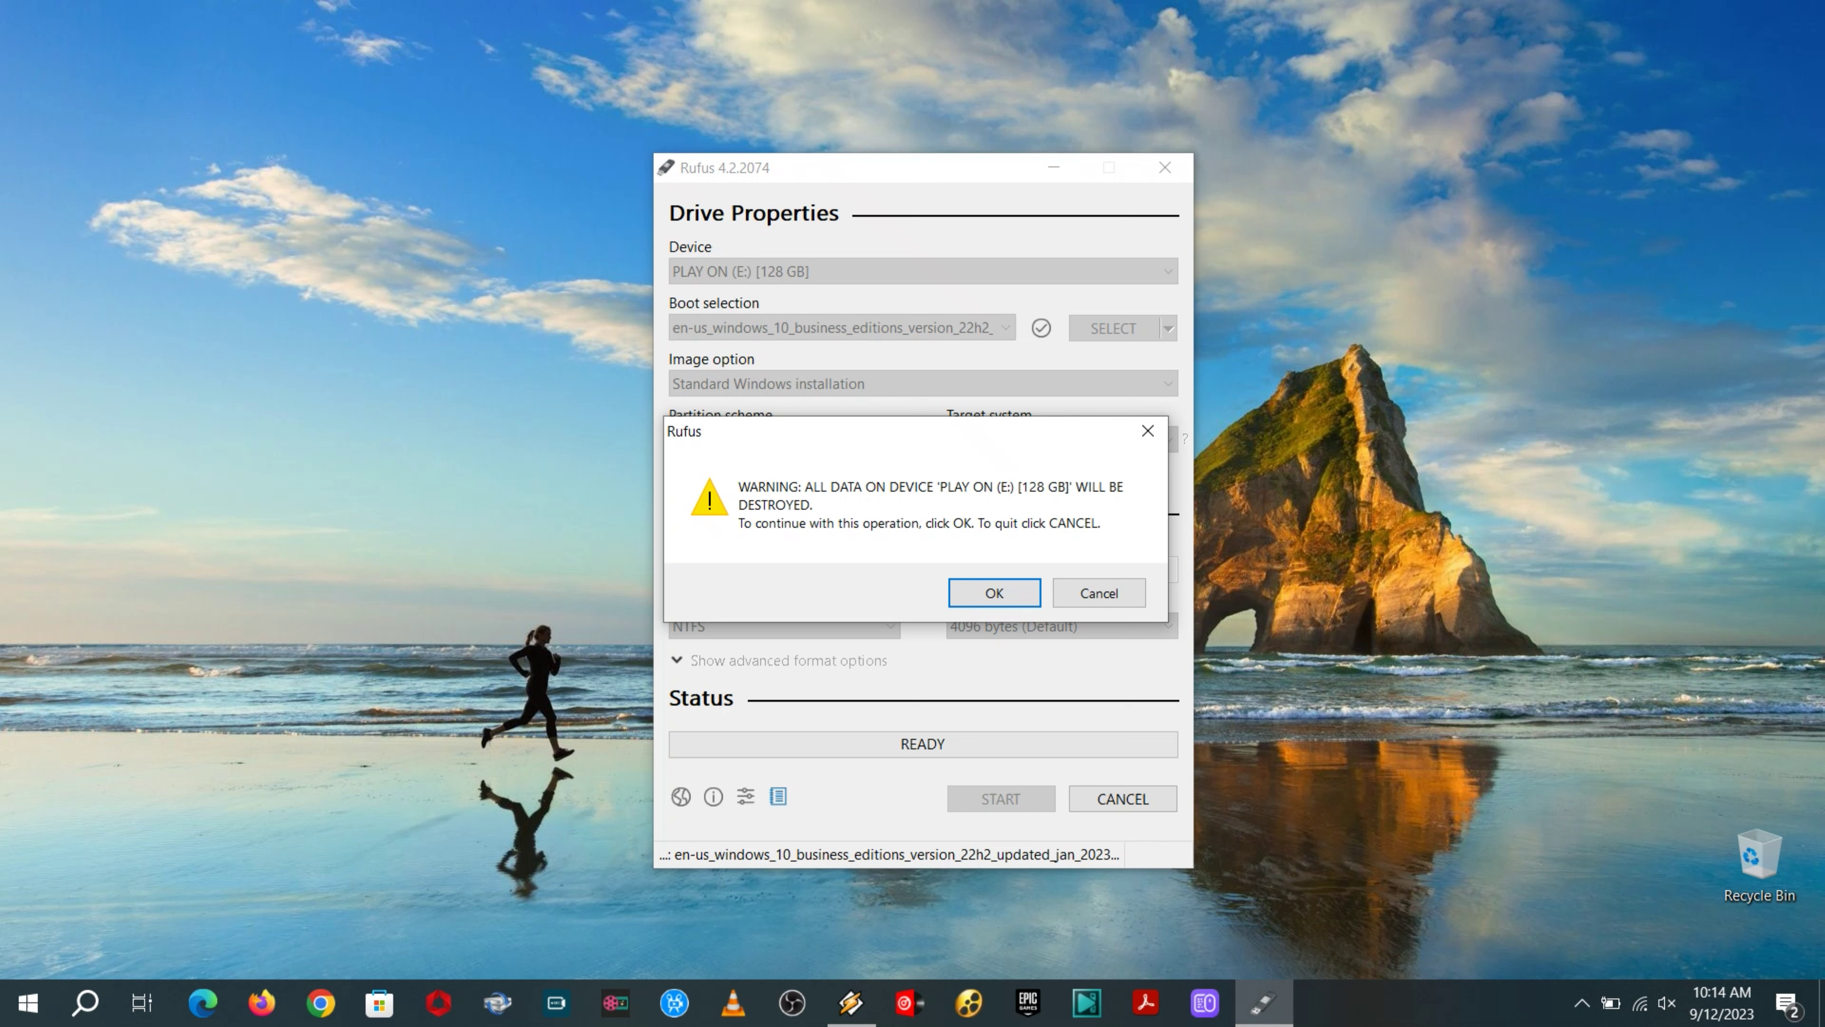
key(Return)
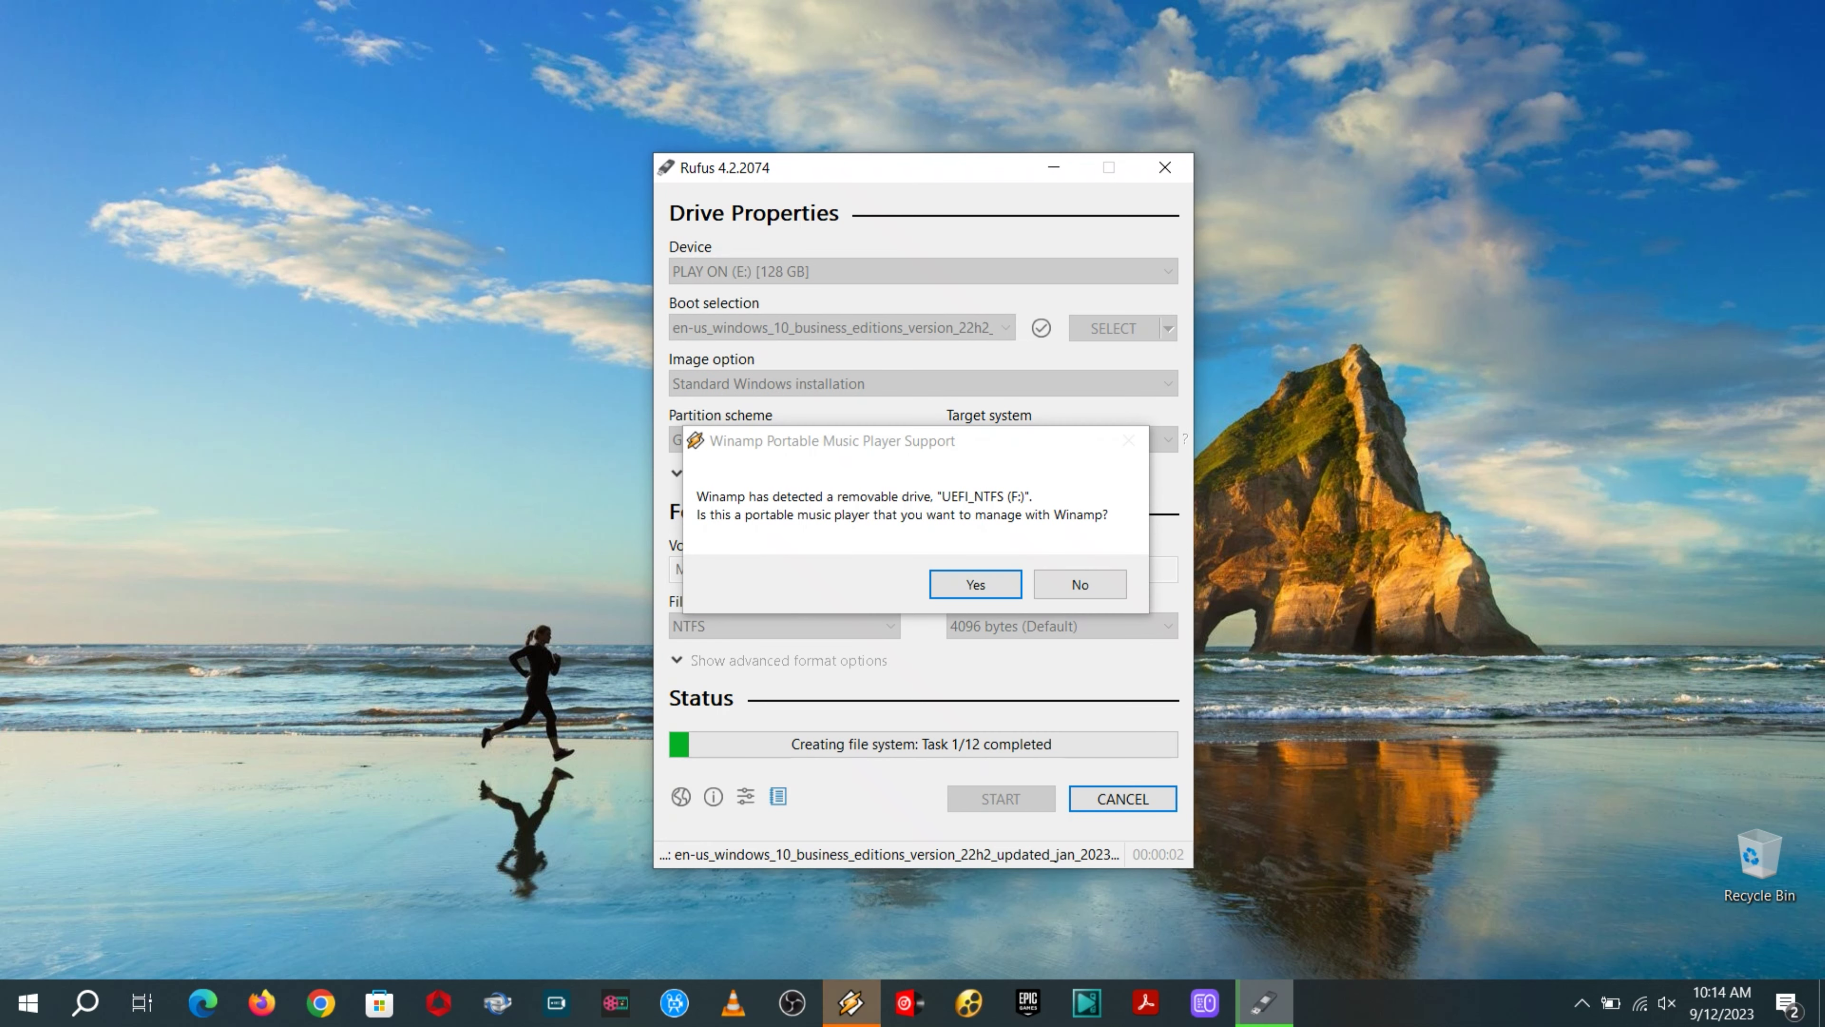
Decline Winamp's offers to manage the UEFI_NTFS (F:) and Microsoft Windows (E:) drives and dismiss the ESET notifications.
click(1047, 584)
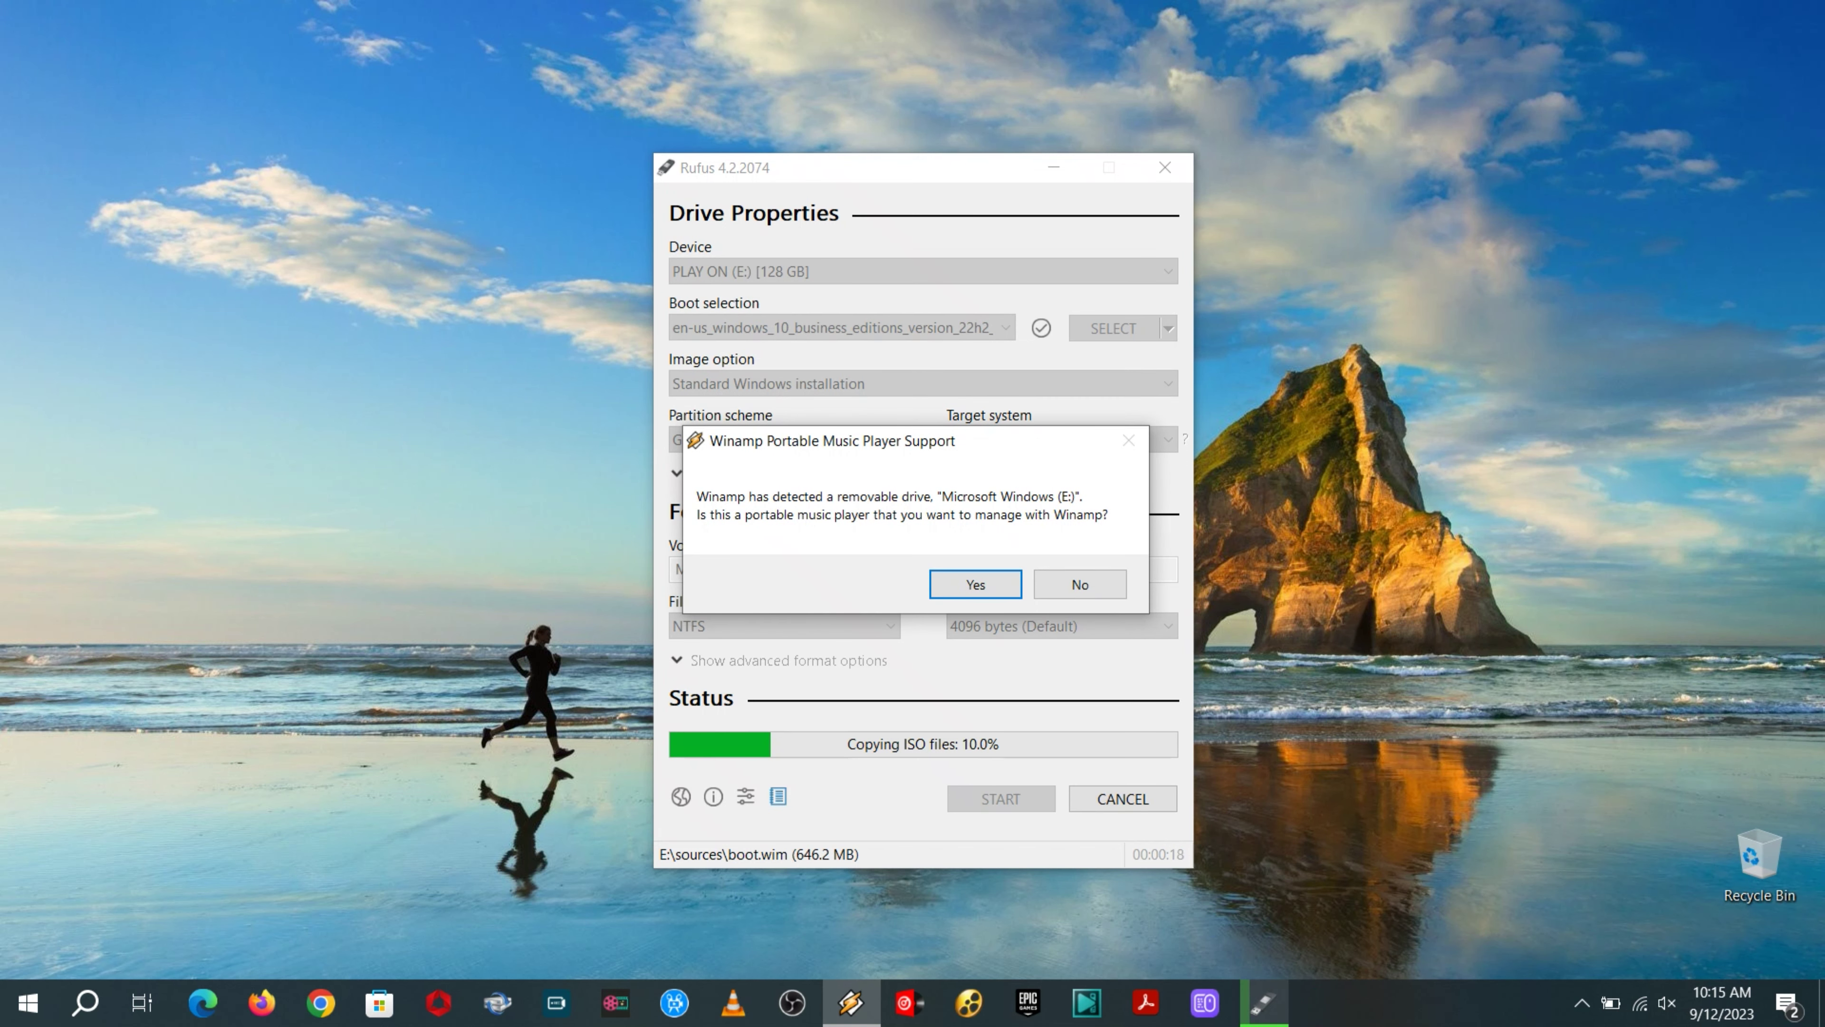
click(1074, 583)
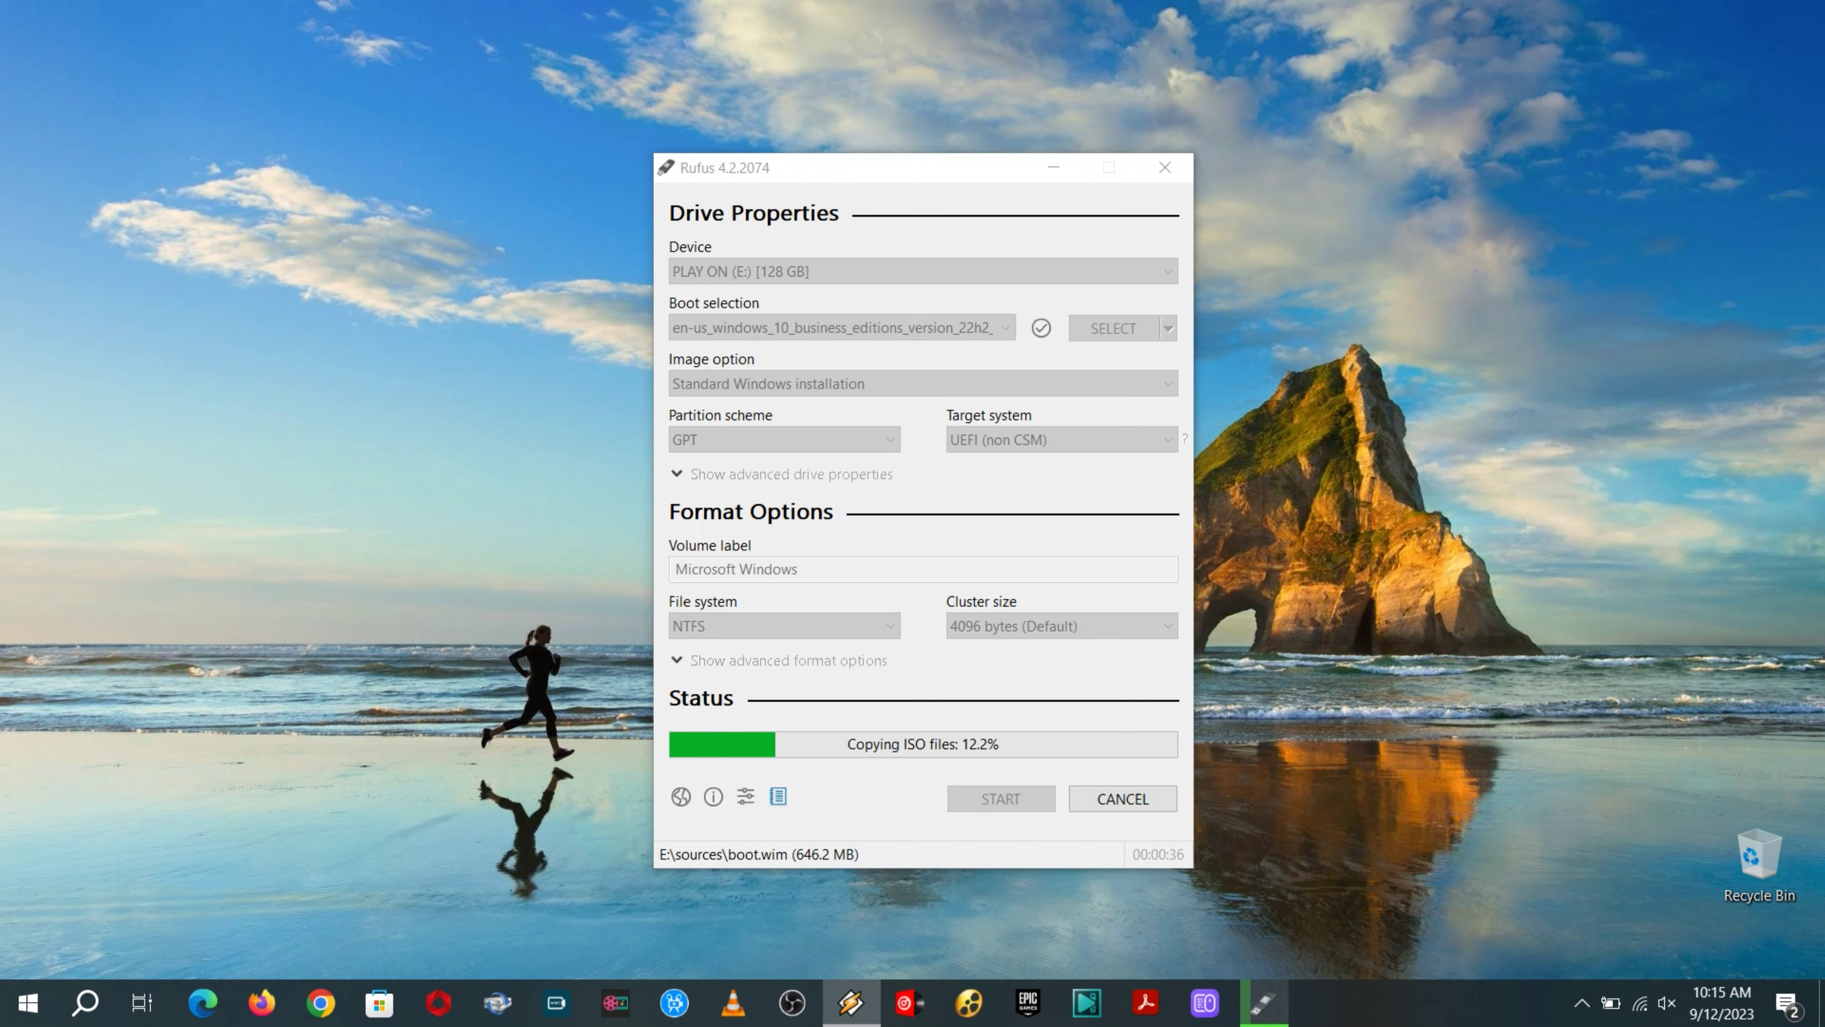
mouse_move(1263, 1003)
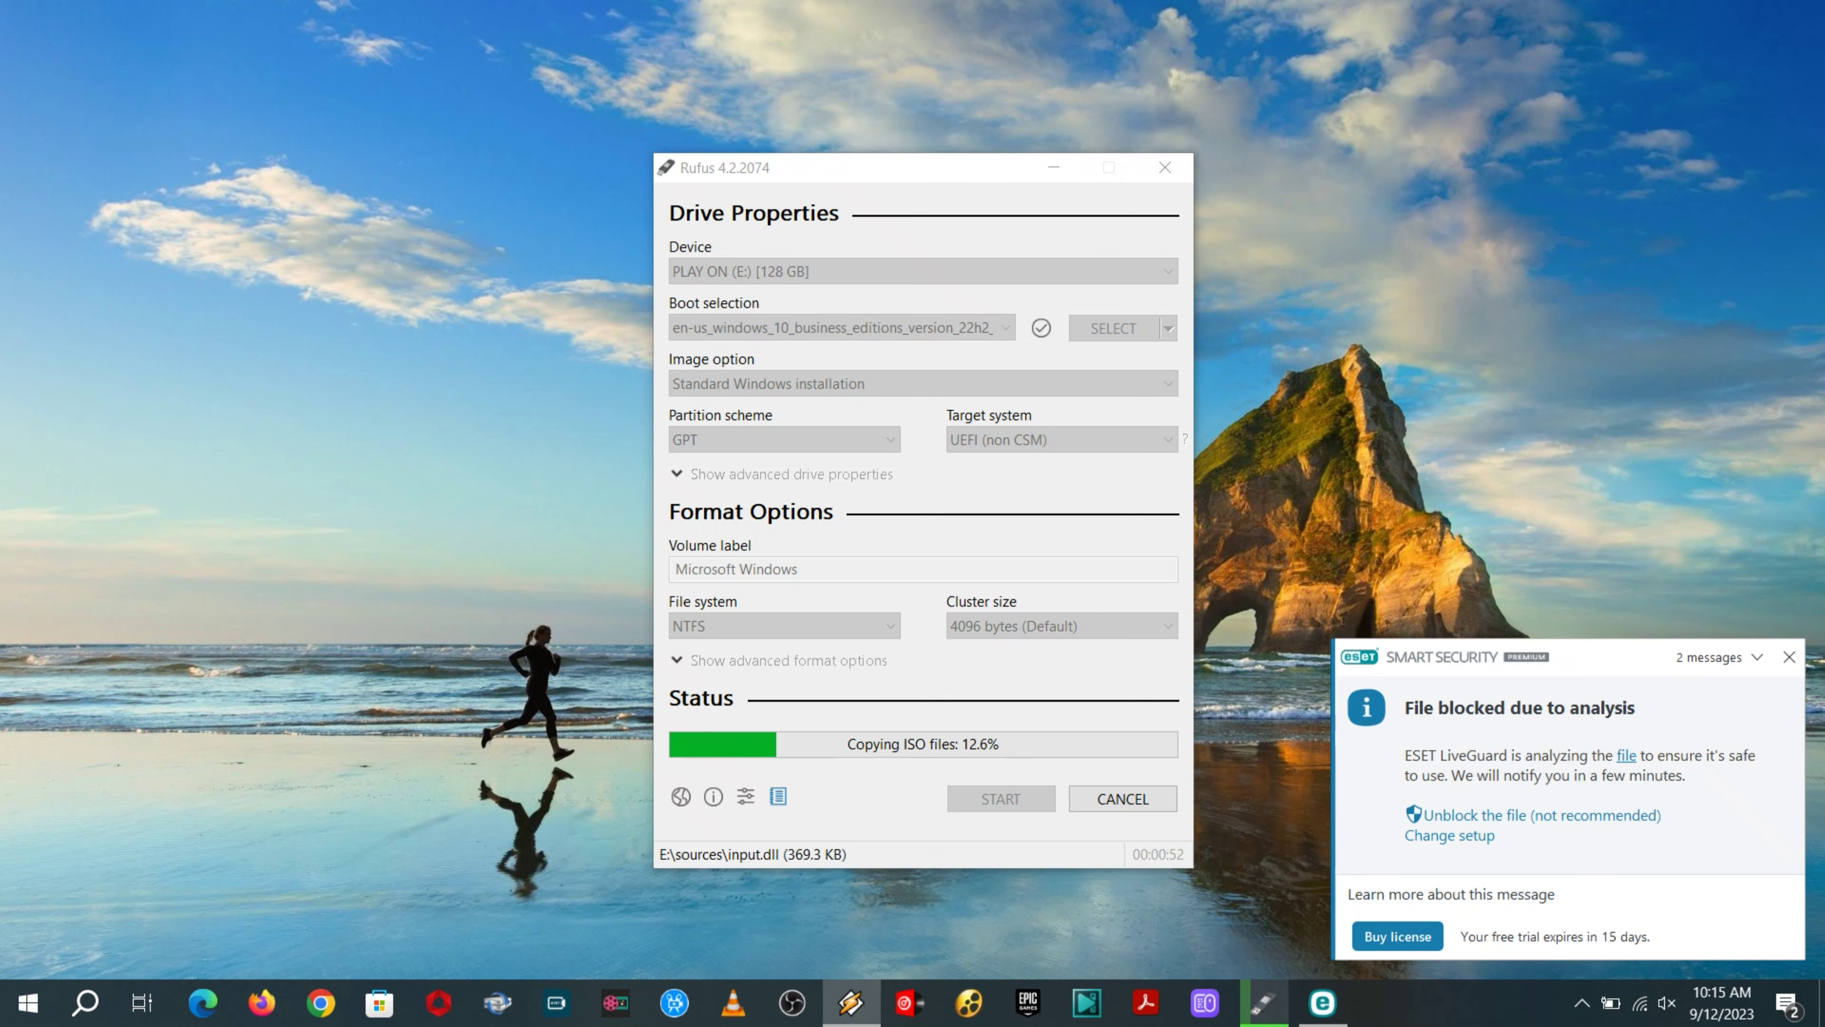
click(1789, 657)
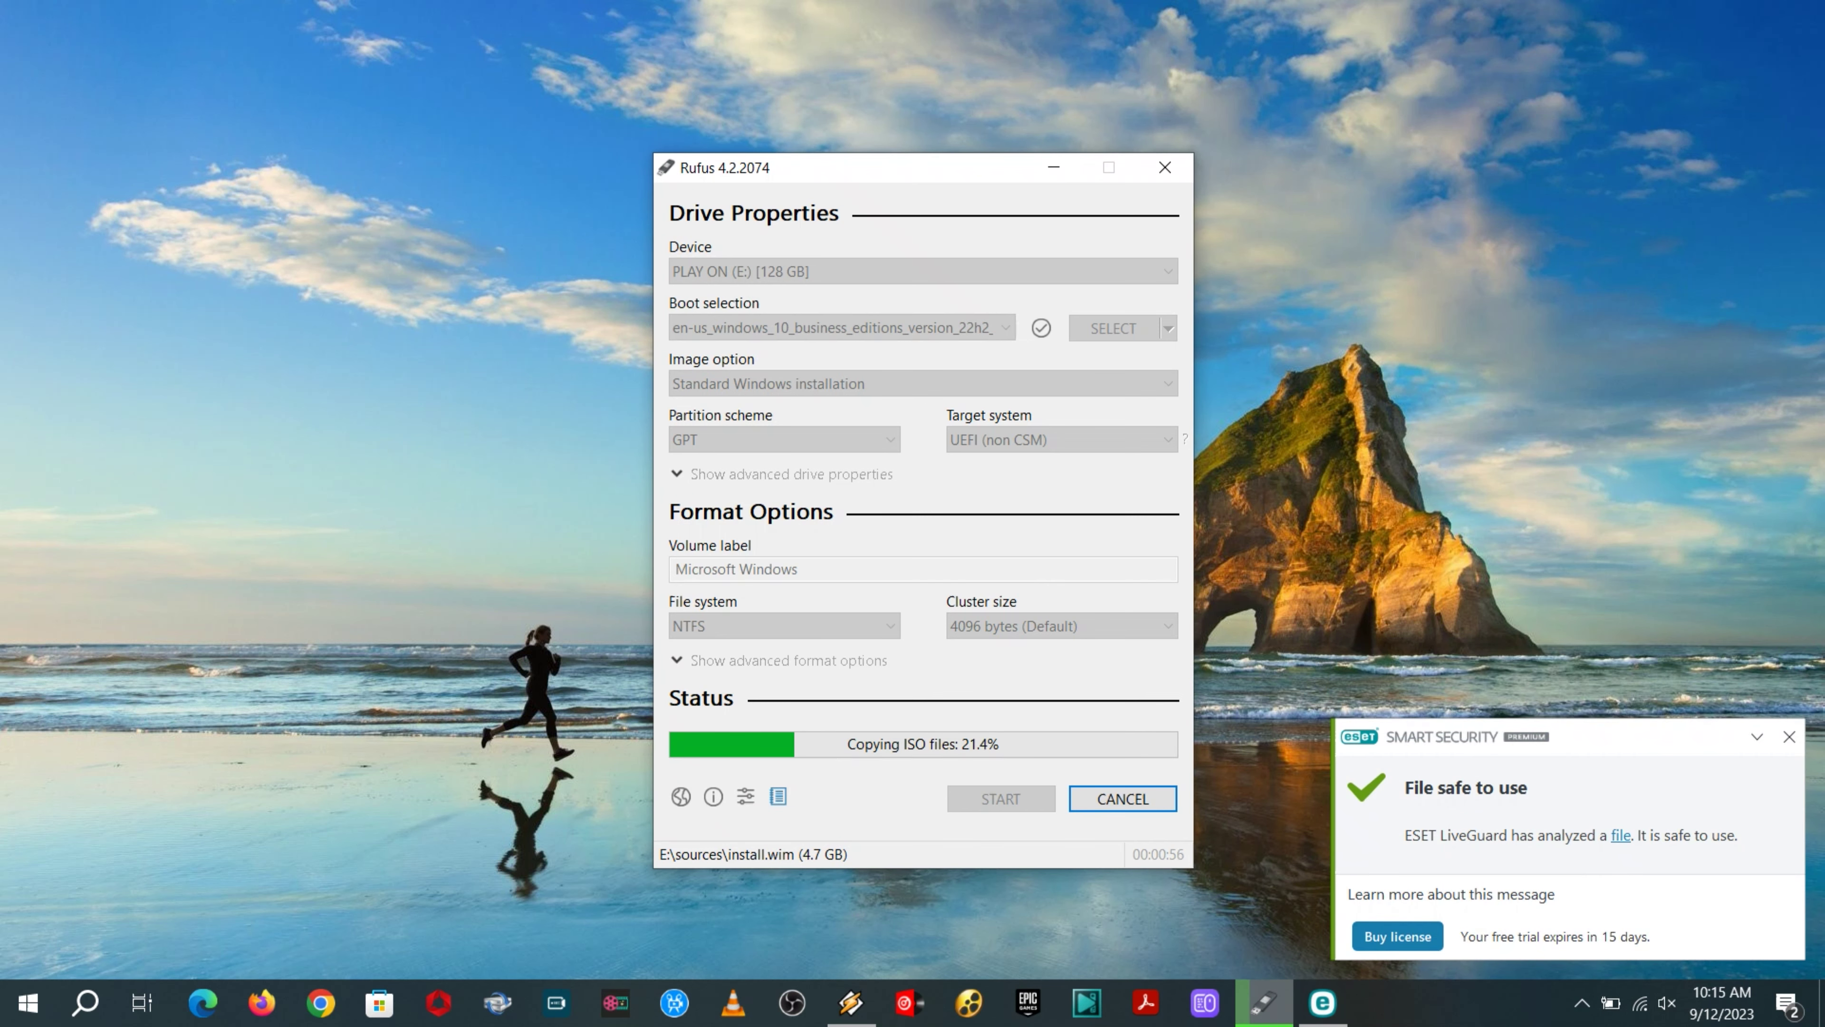
click(1789, 736)
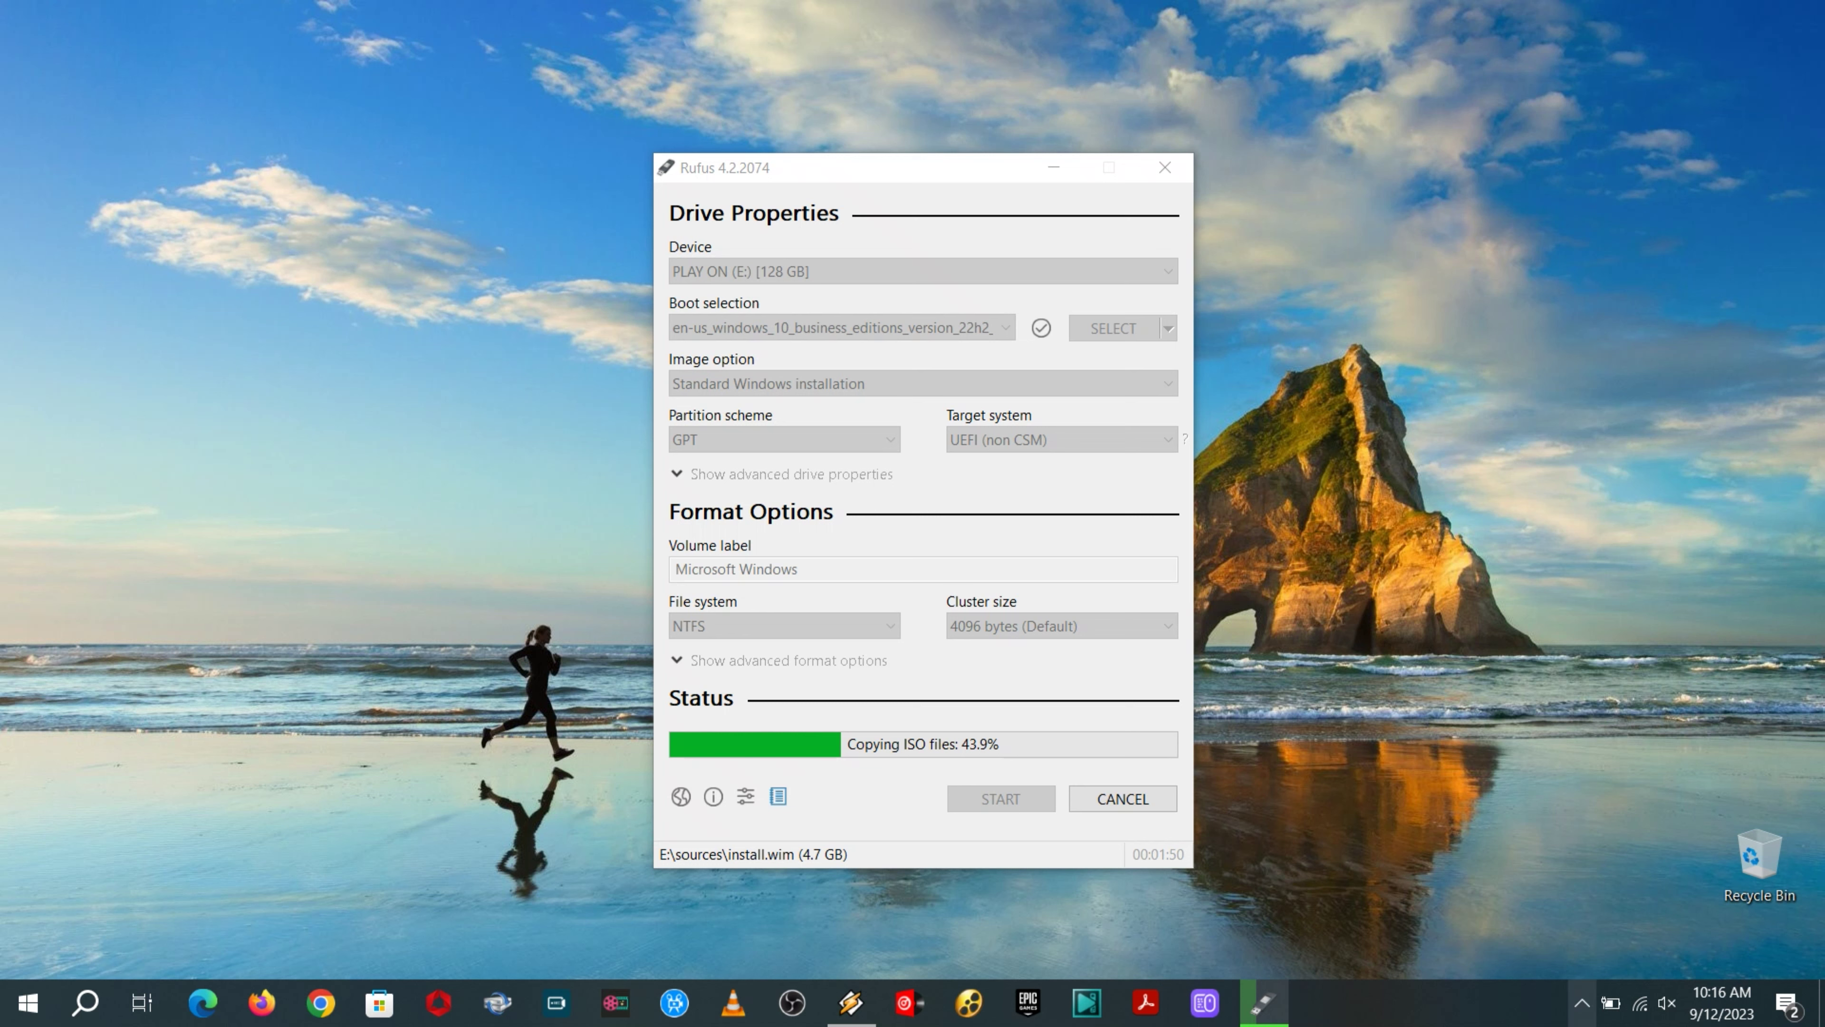
click(1581, 1001)
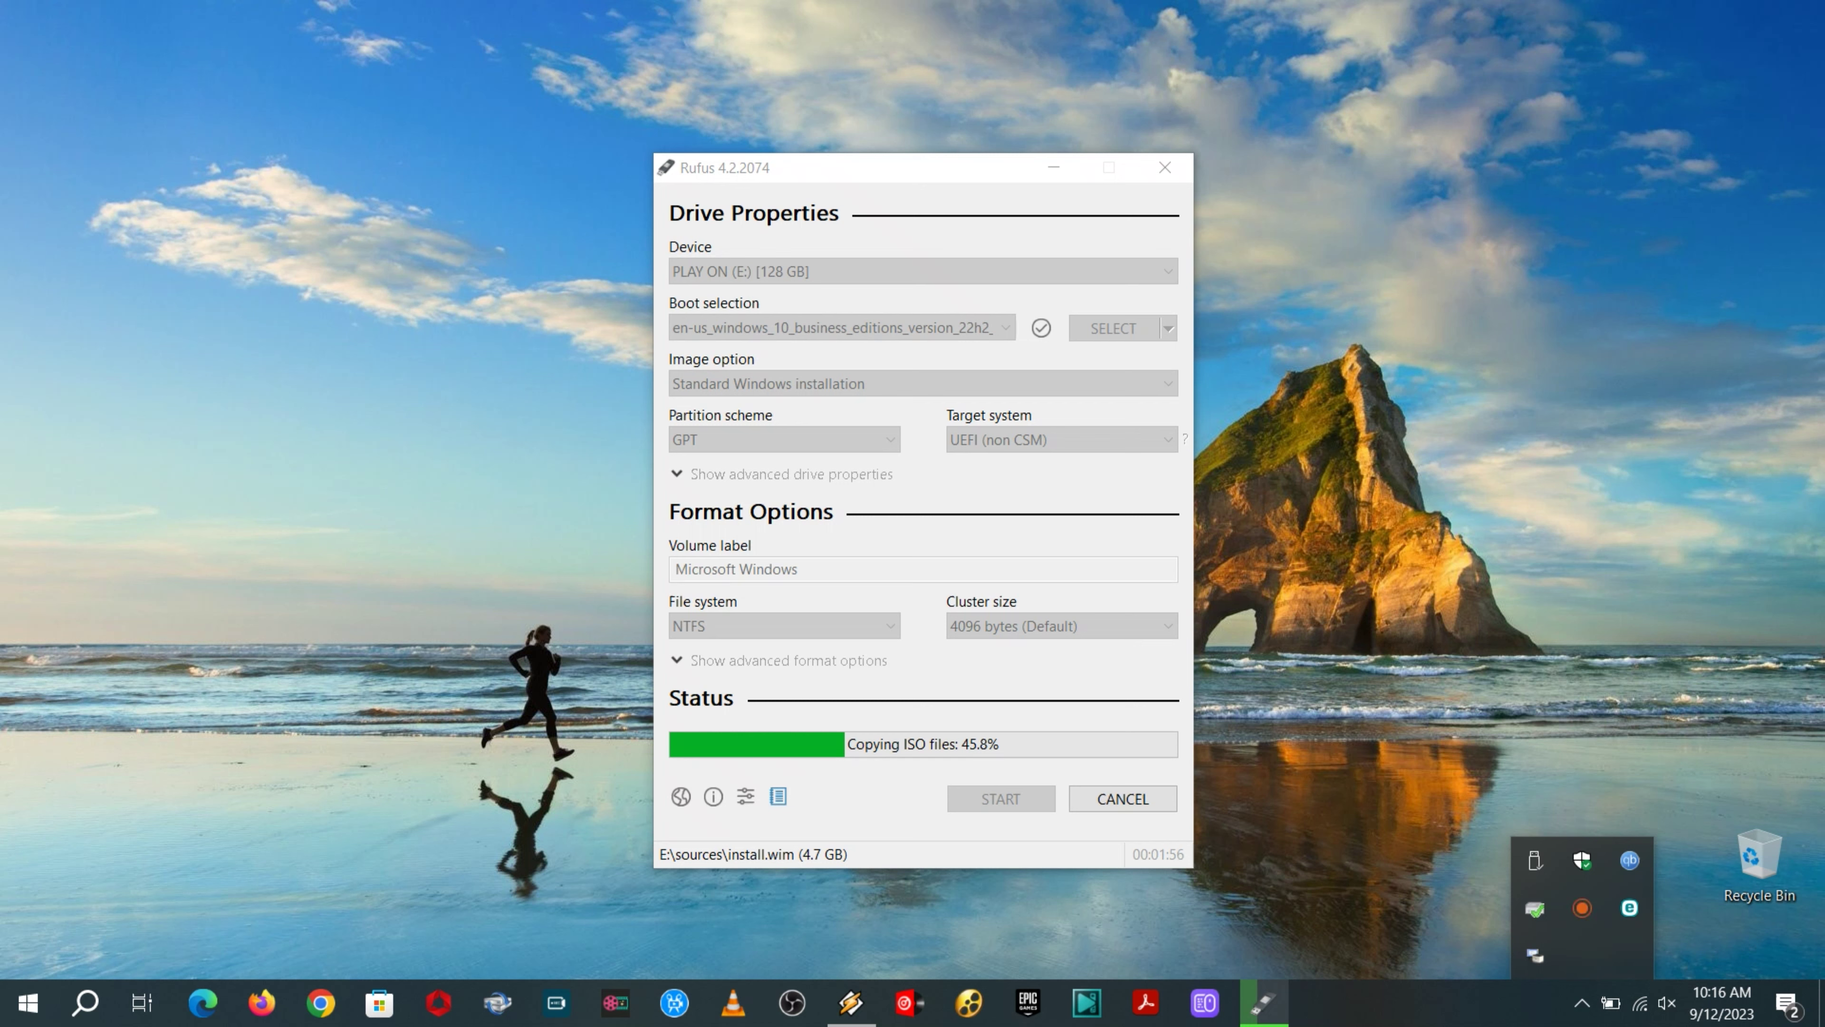
key(Escape)
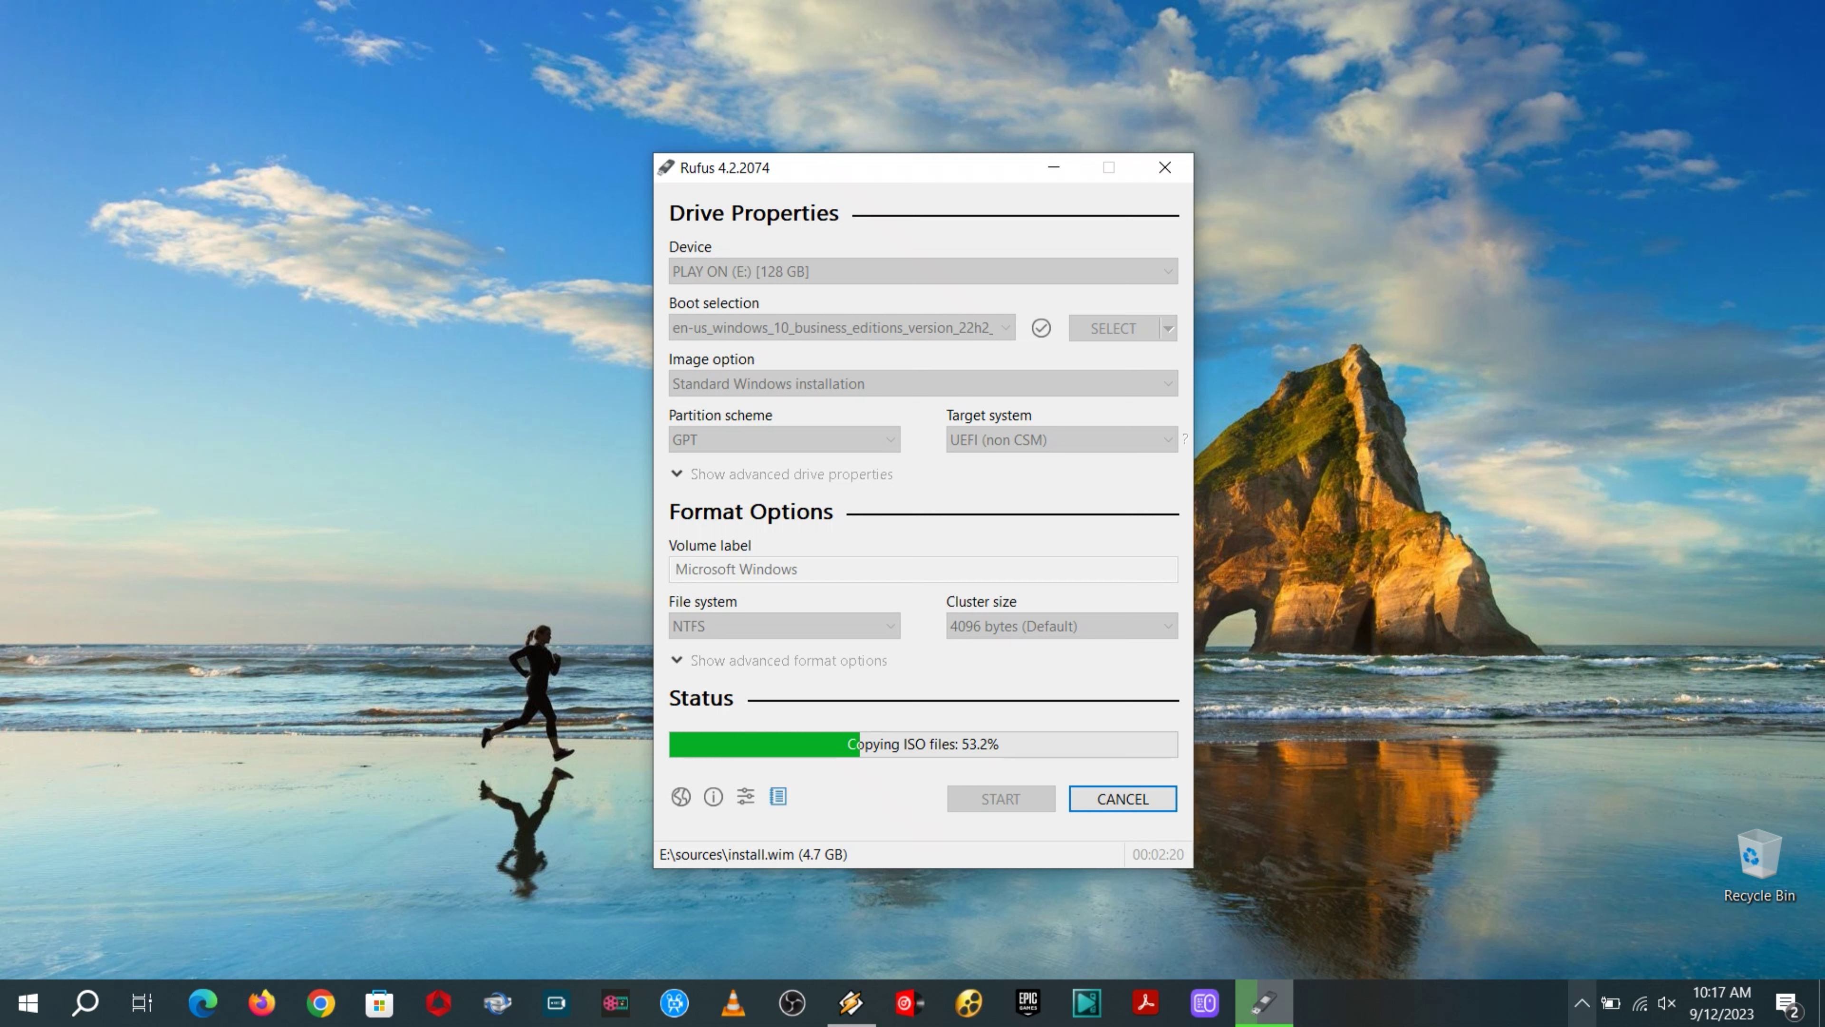
click(1583, 1002)
click(1583, 1003)
right_click(1371, 656)
click(1430, 740)
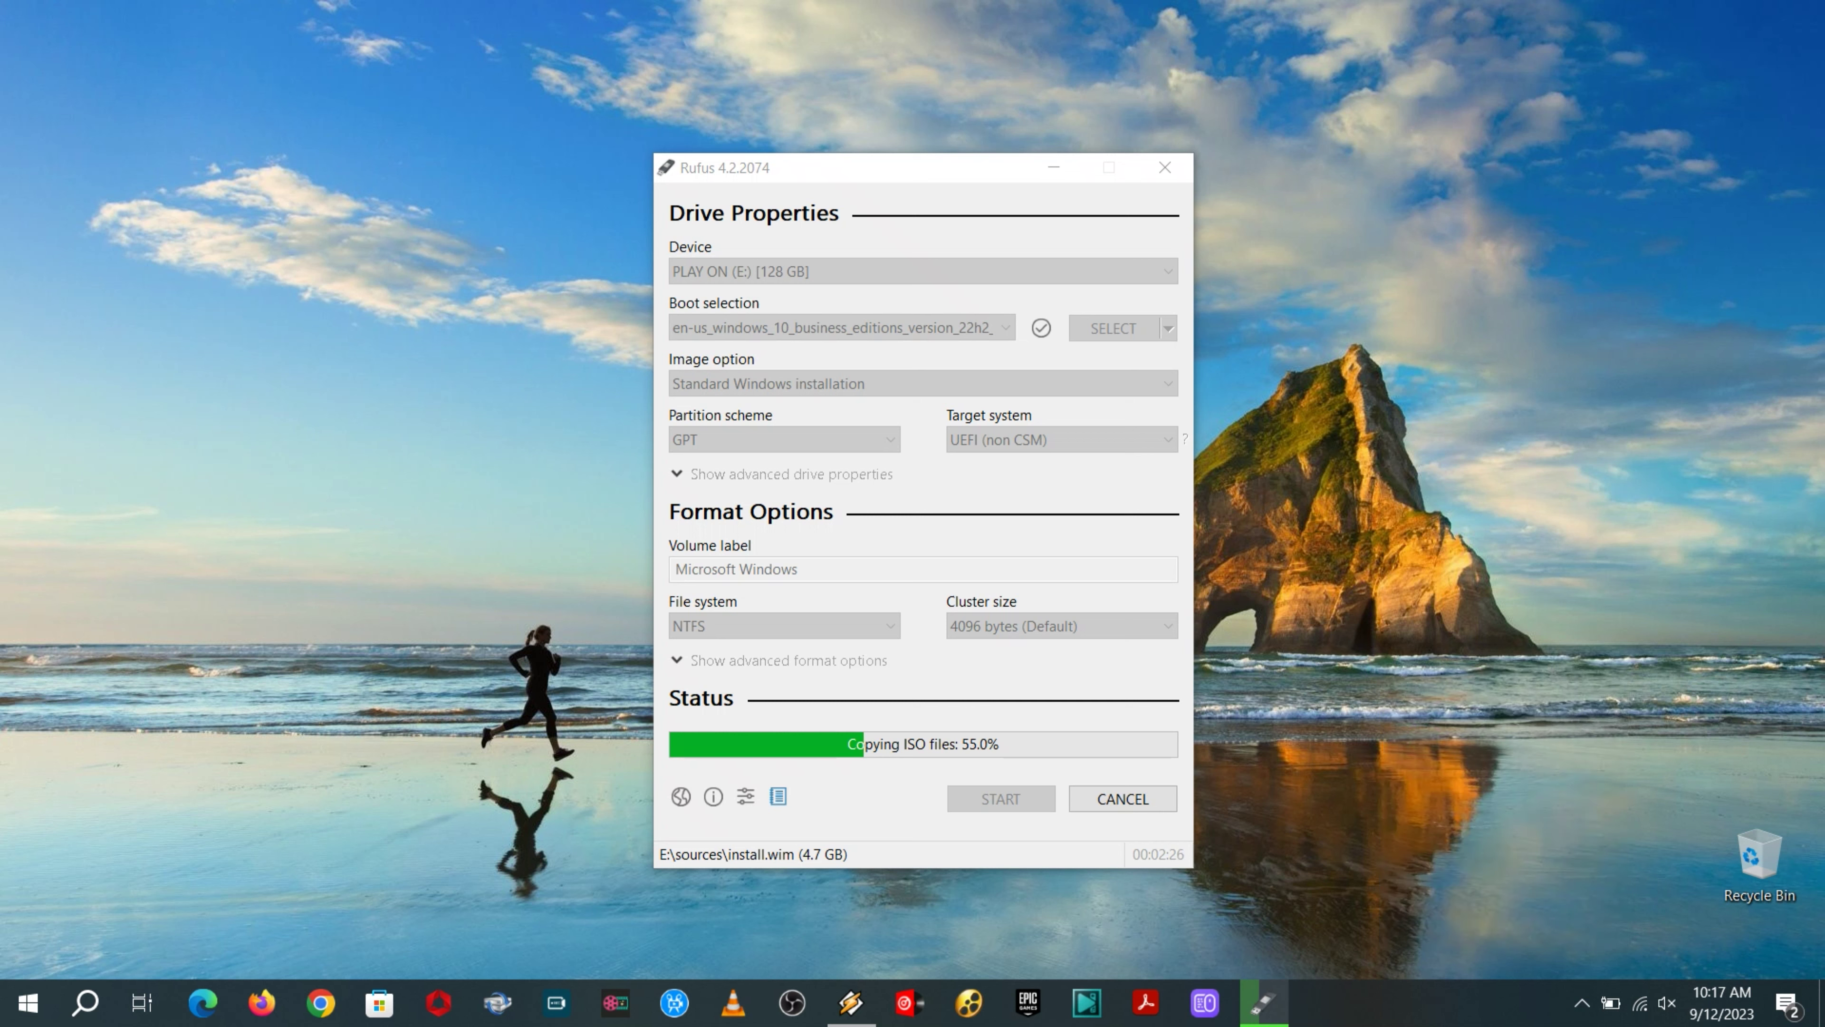
mouse_move(1263, 1003)
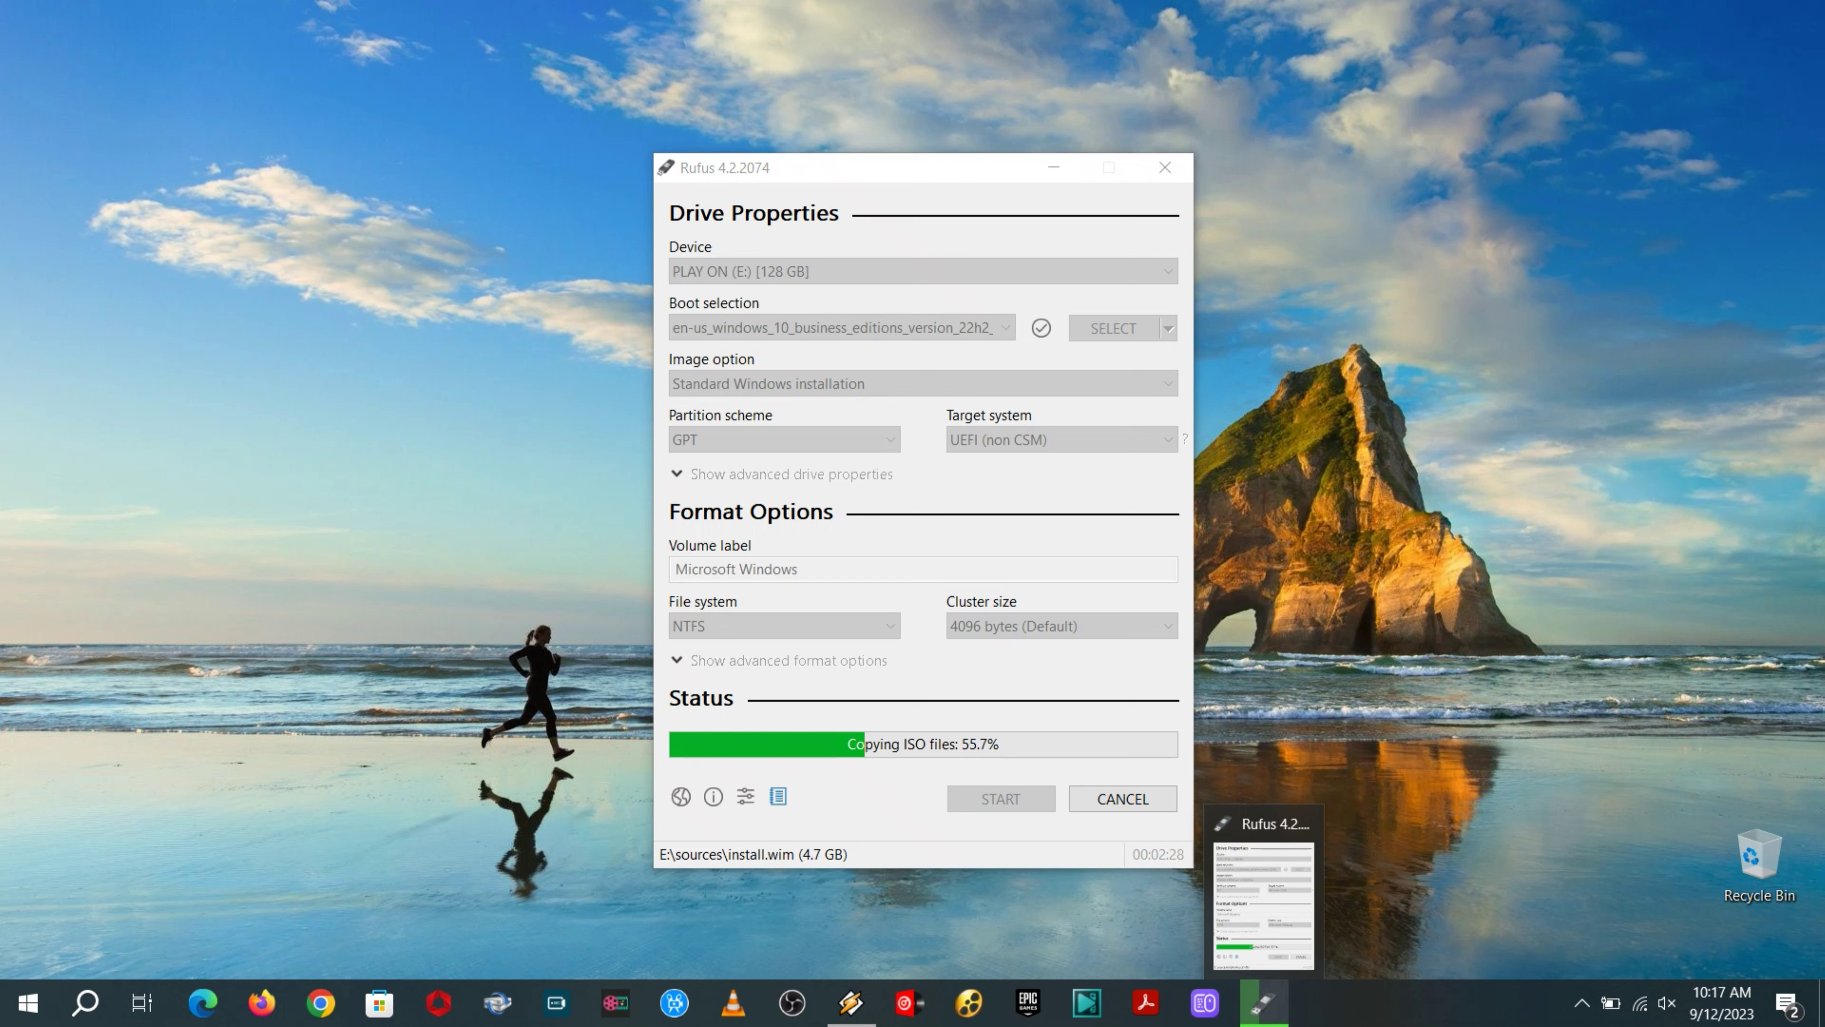
click(1263, 1003)
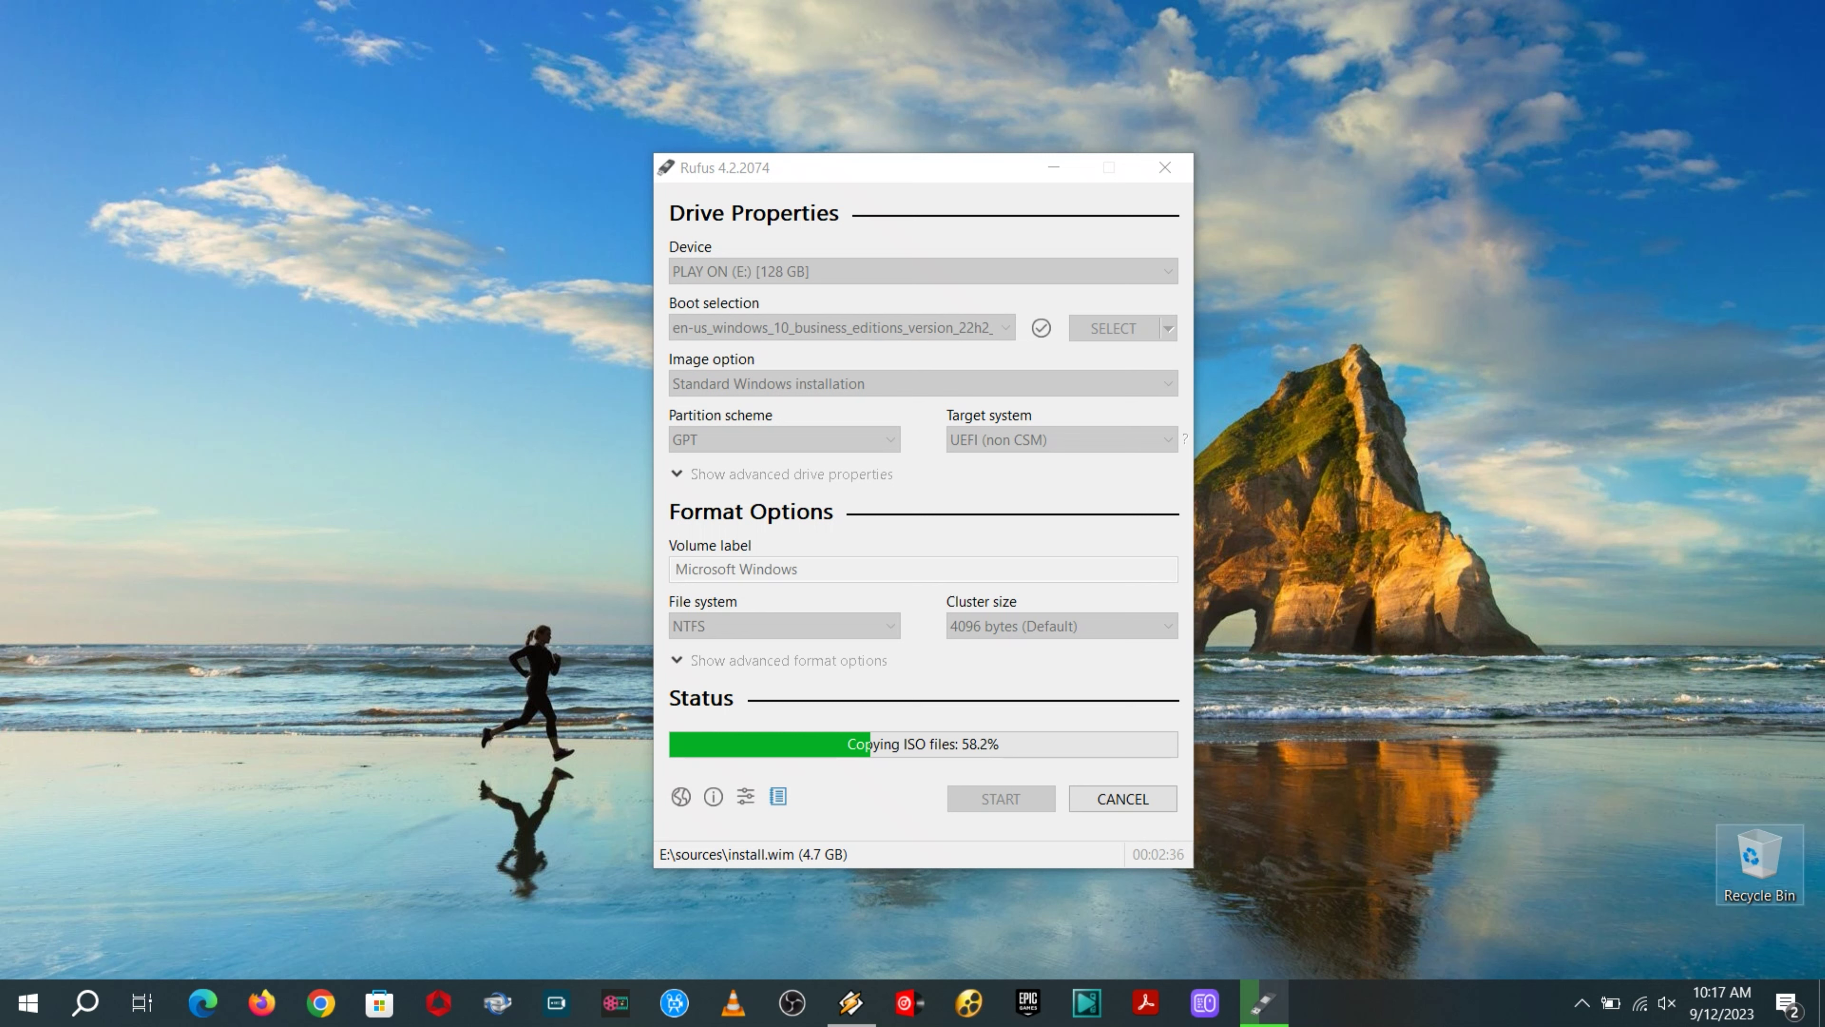
click(1583, 1003)
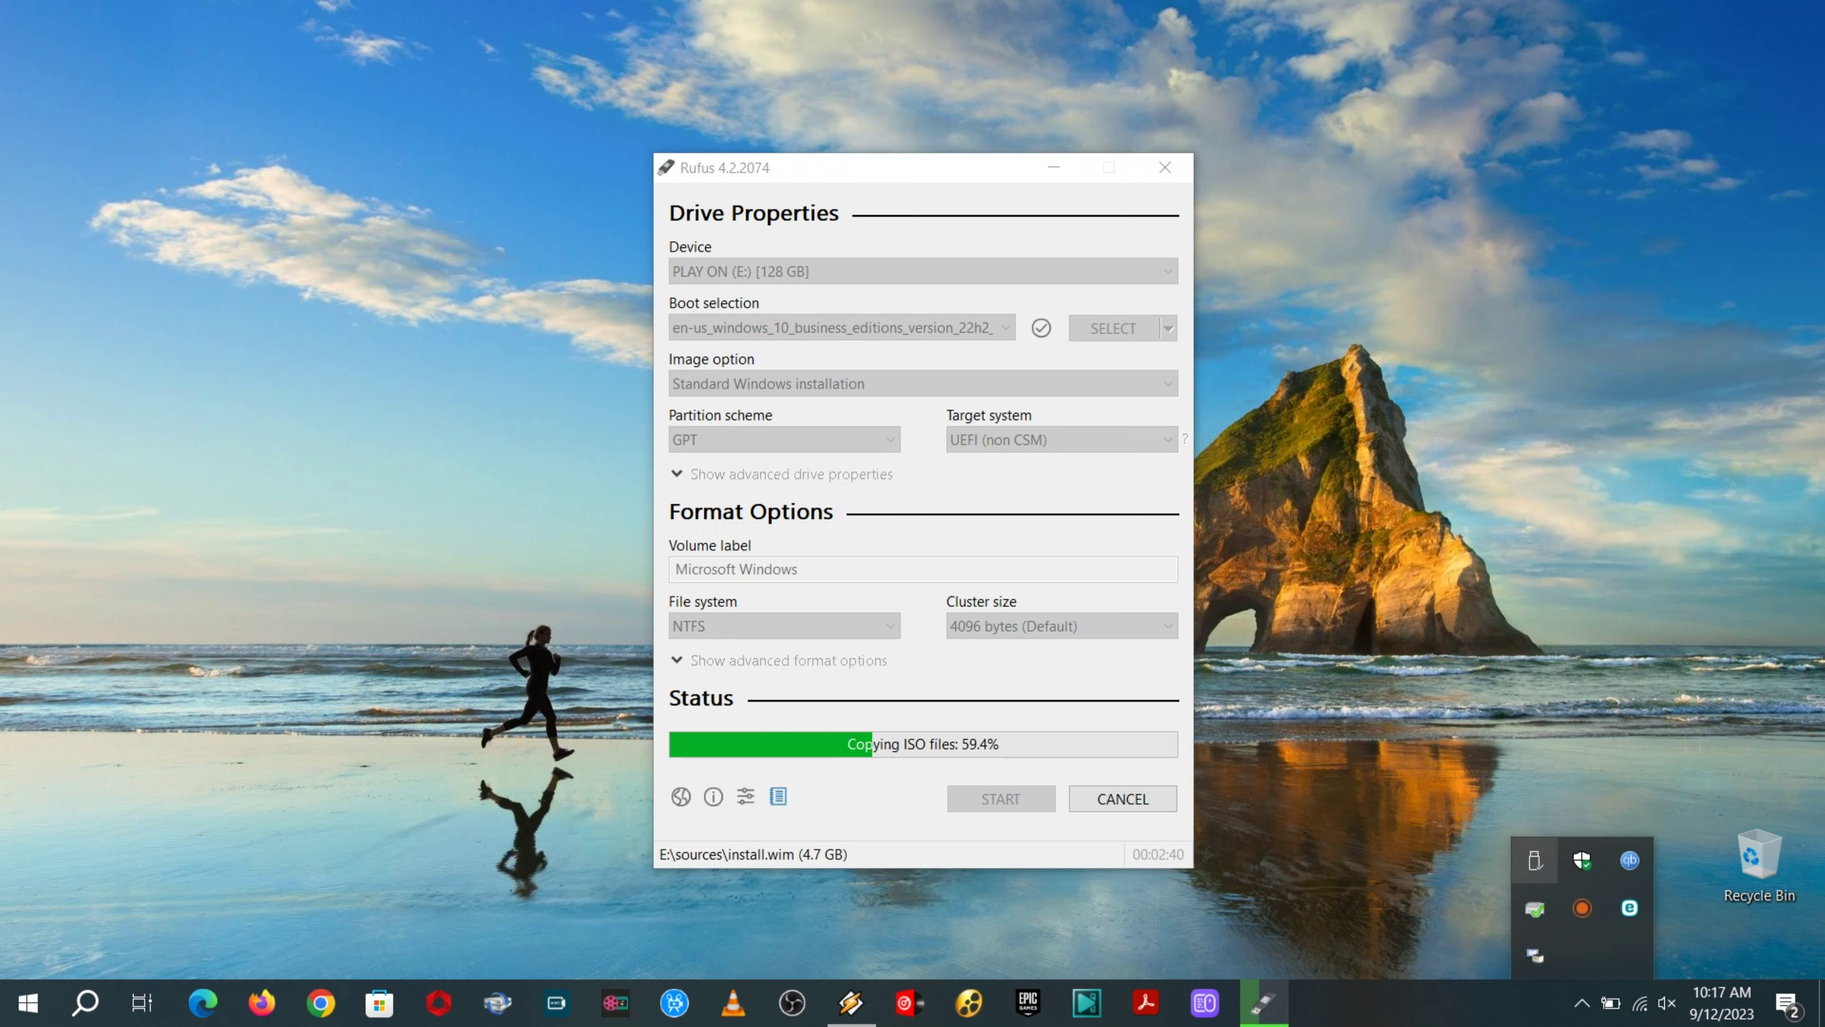
key(Escape)
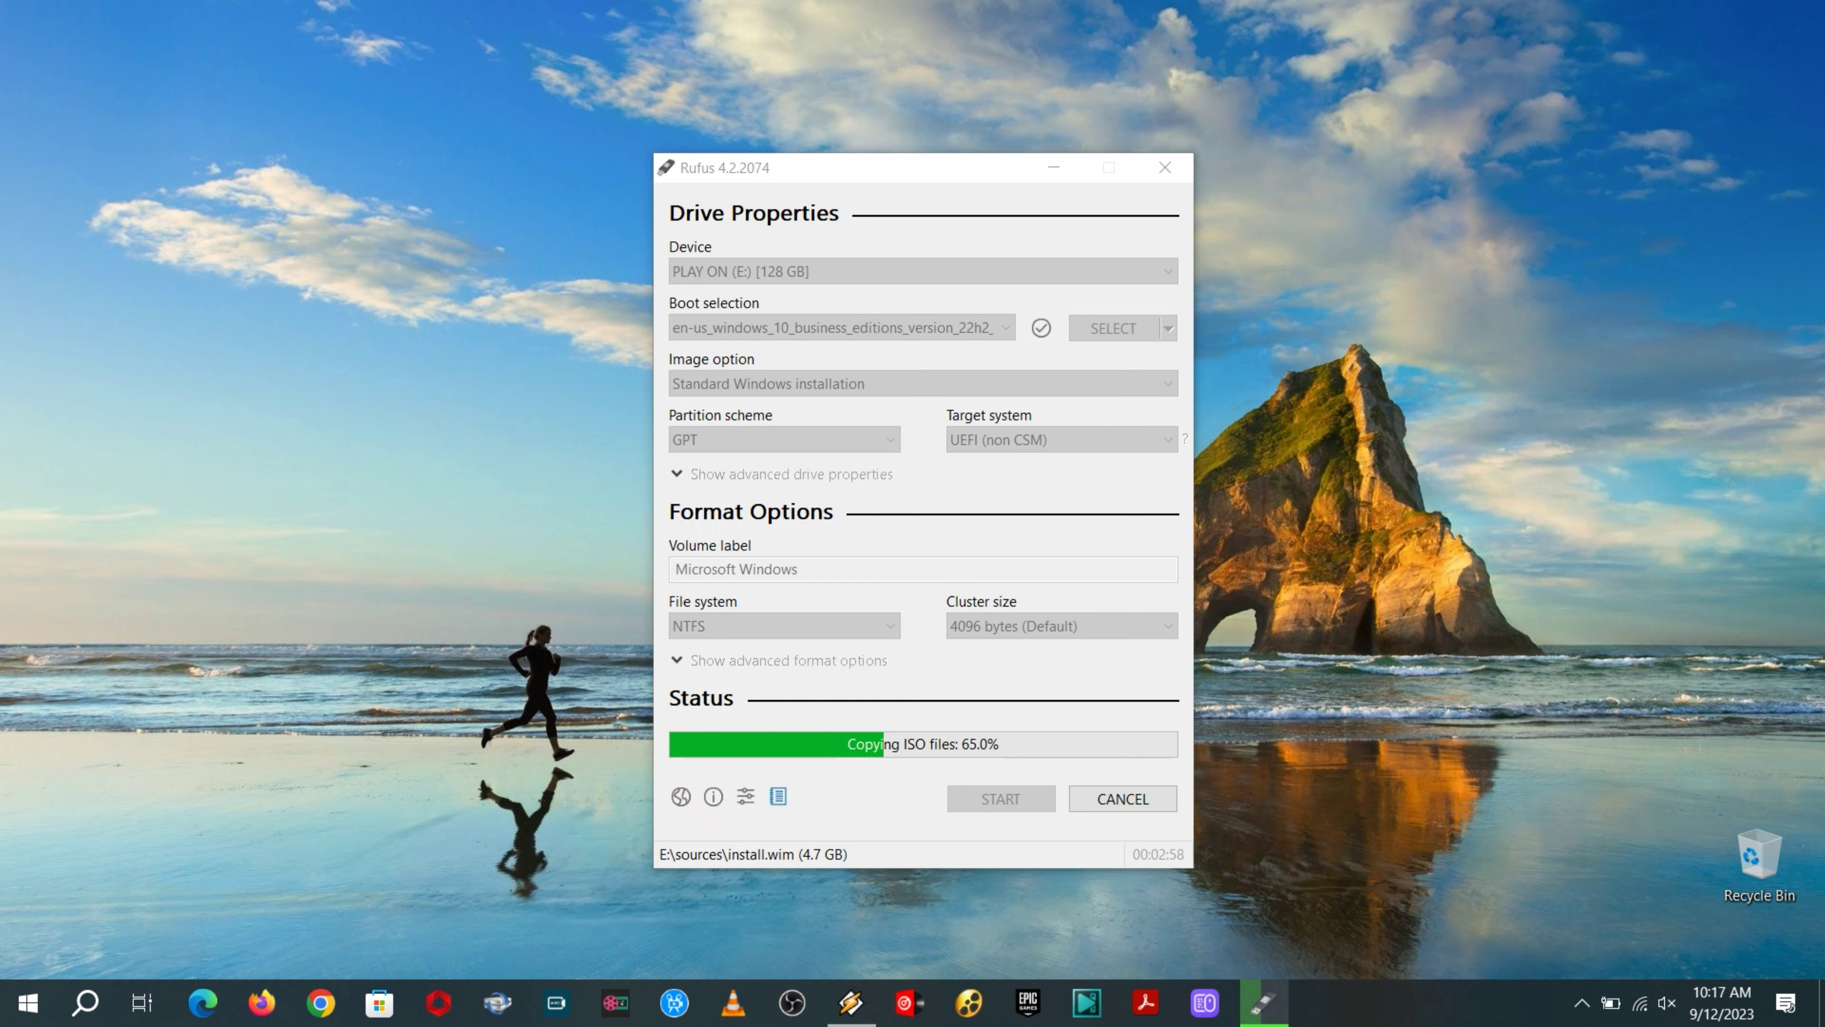
Annotate the desktop with the lines Subscribe, Like, Share and Comment !!! in red text.
key(Caps_Lock)
key(Caps_Lock)
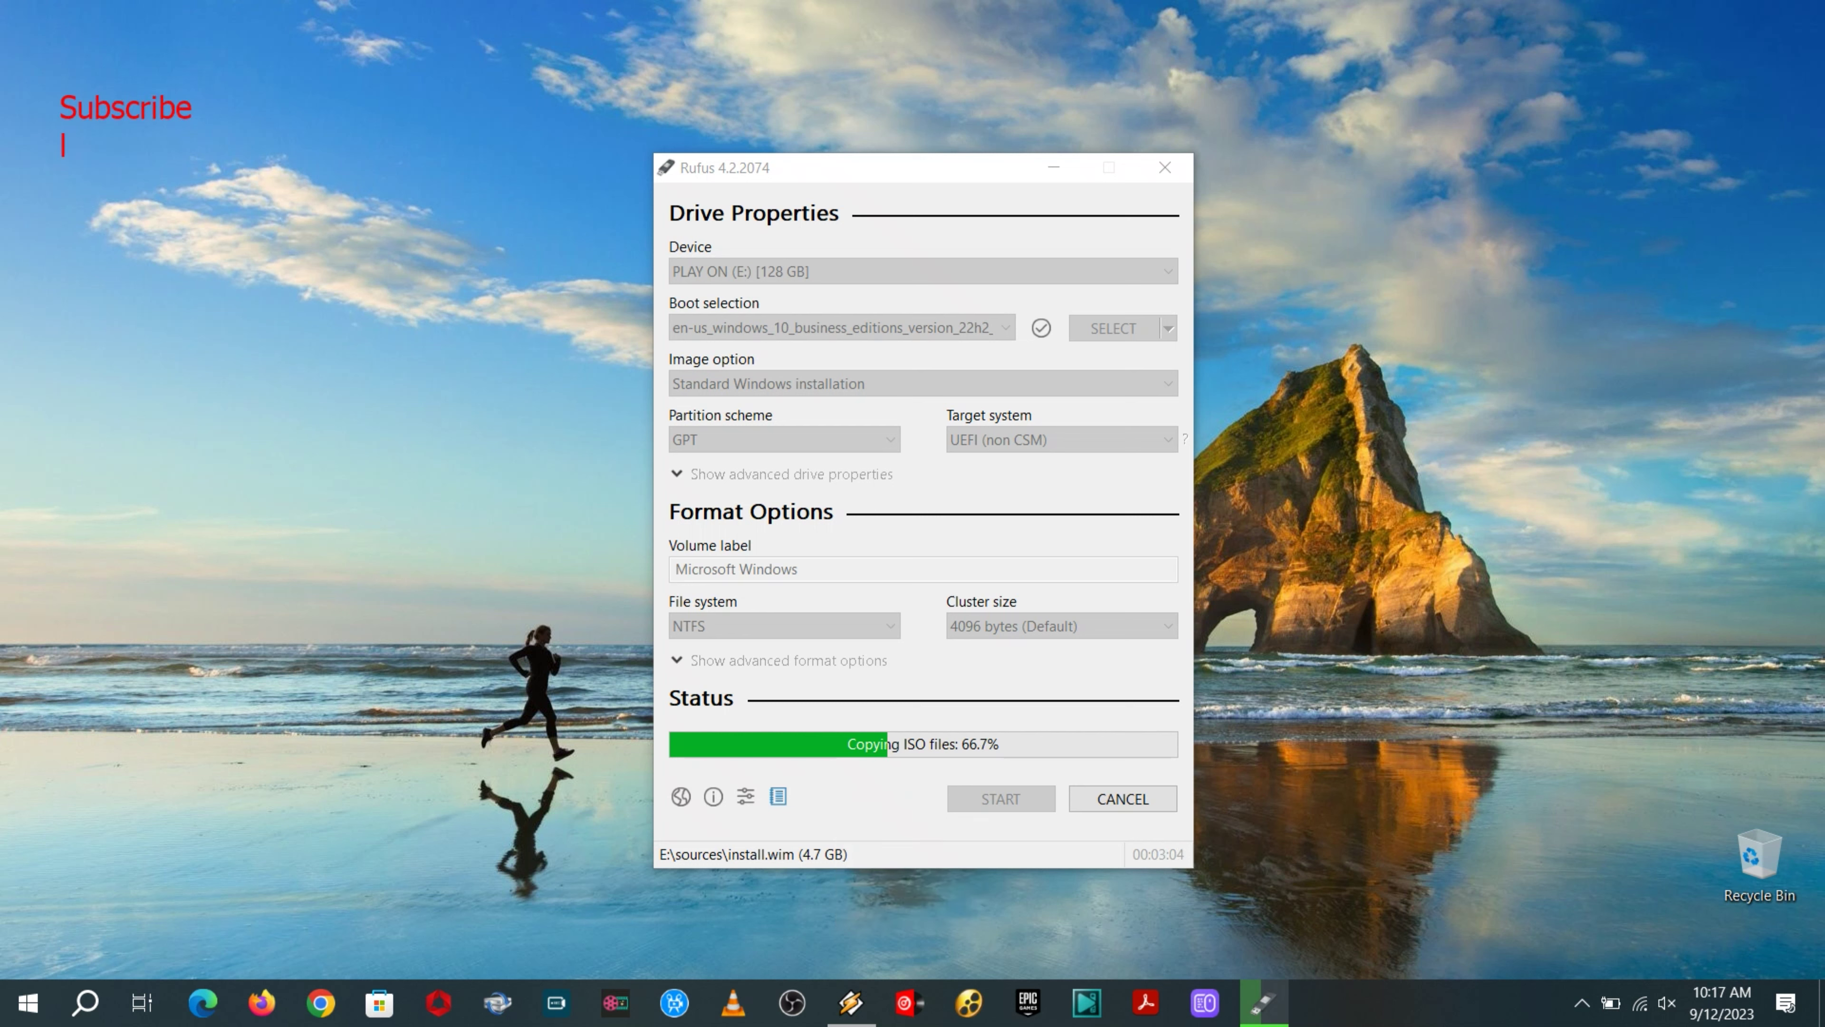
key(Caps_Lock)
key(Caps_Lock)
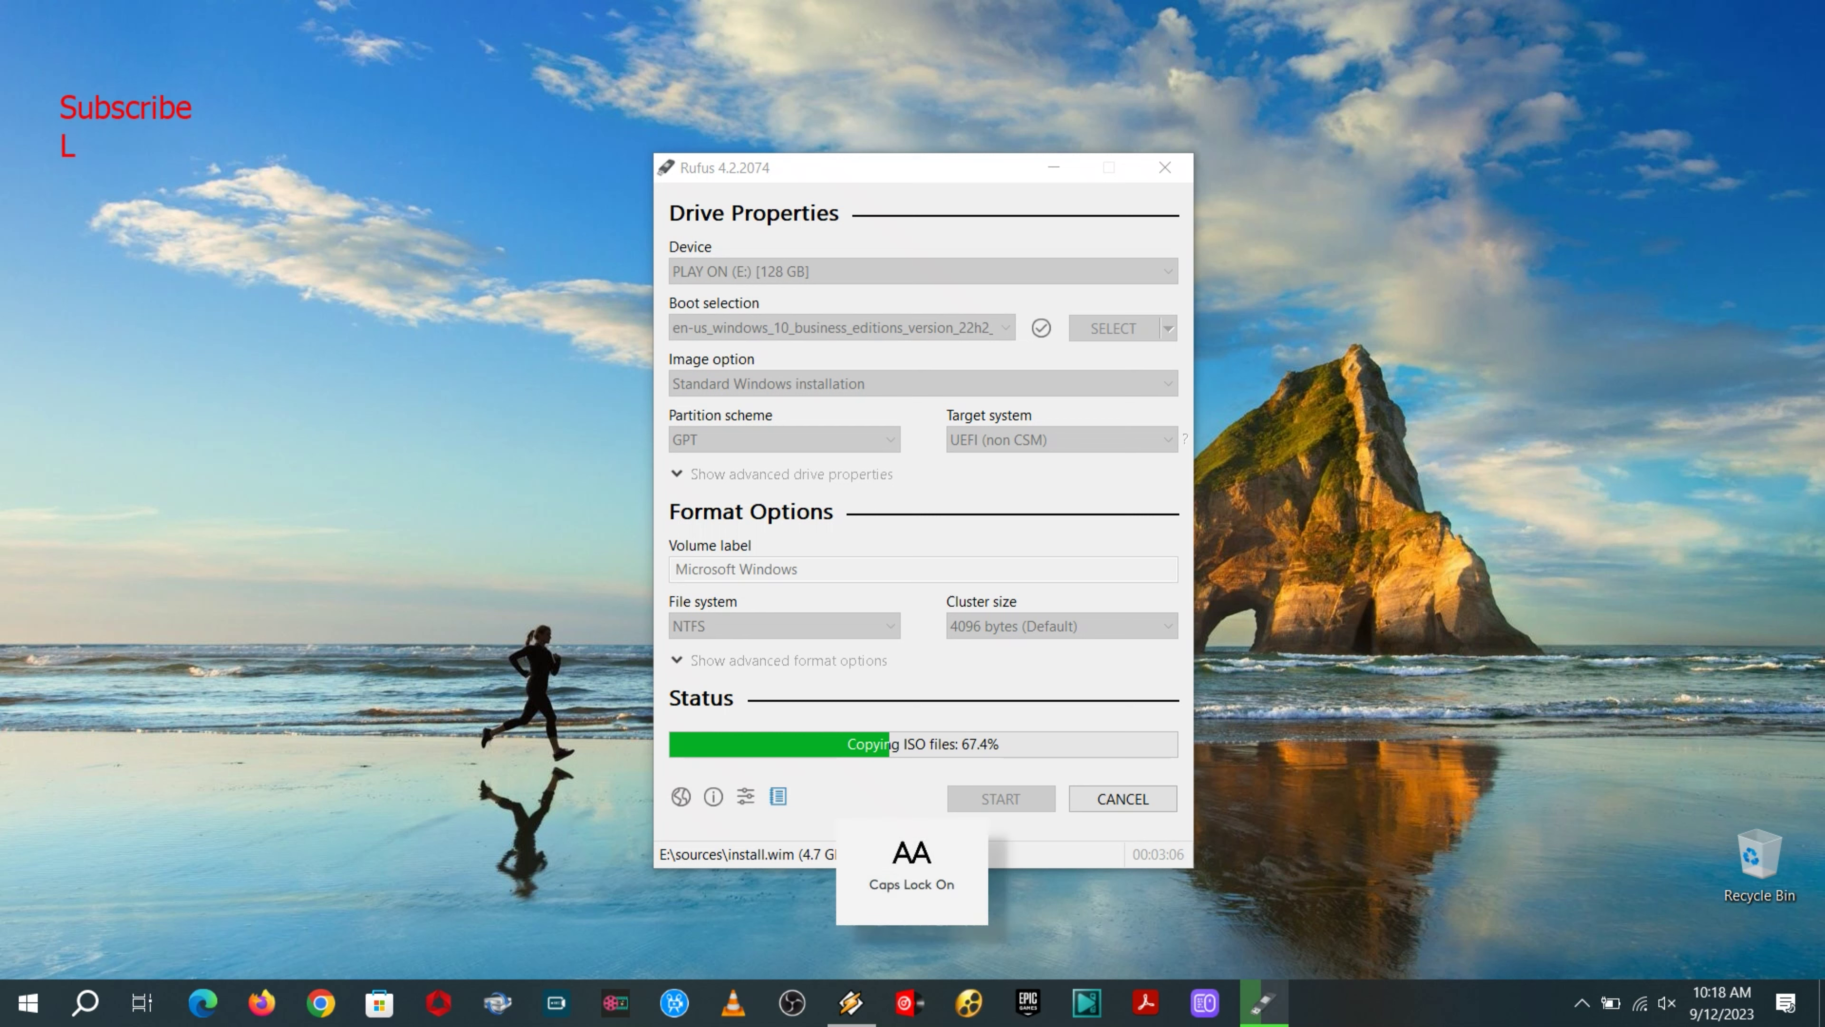
key(Caps_Lock)
key(Caps_Lock)
key(Caps_Lock)
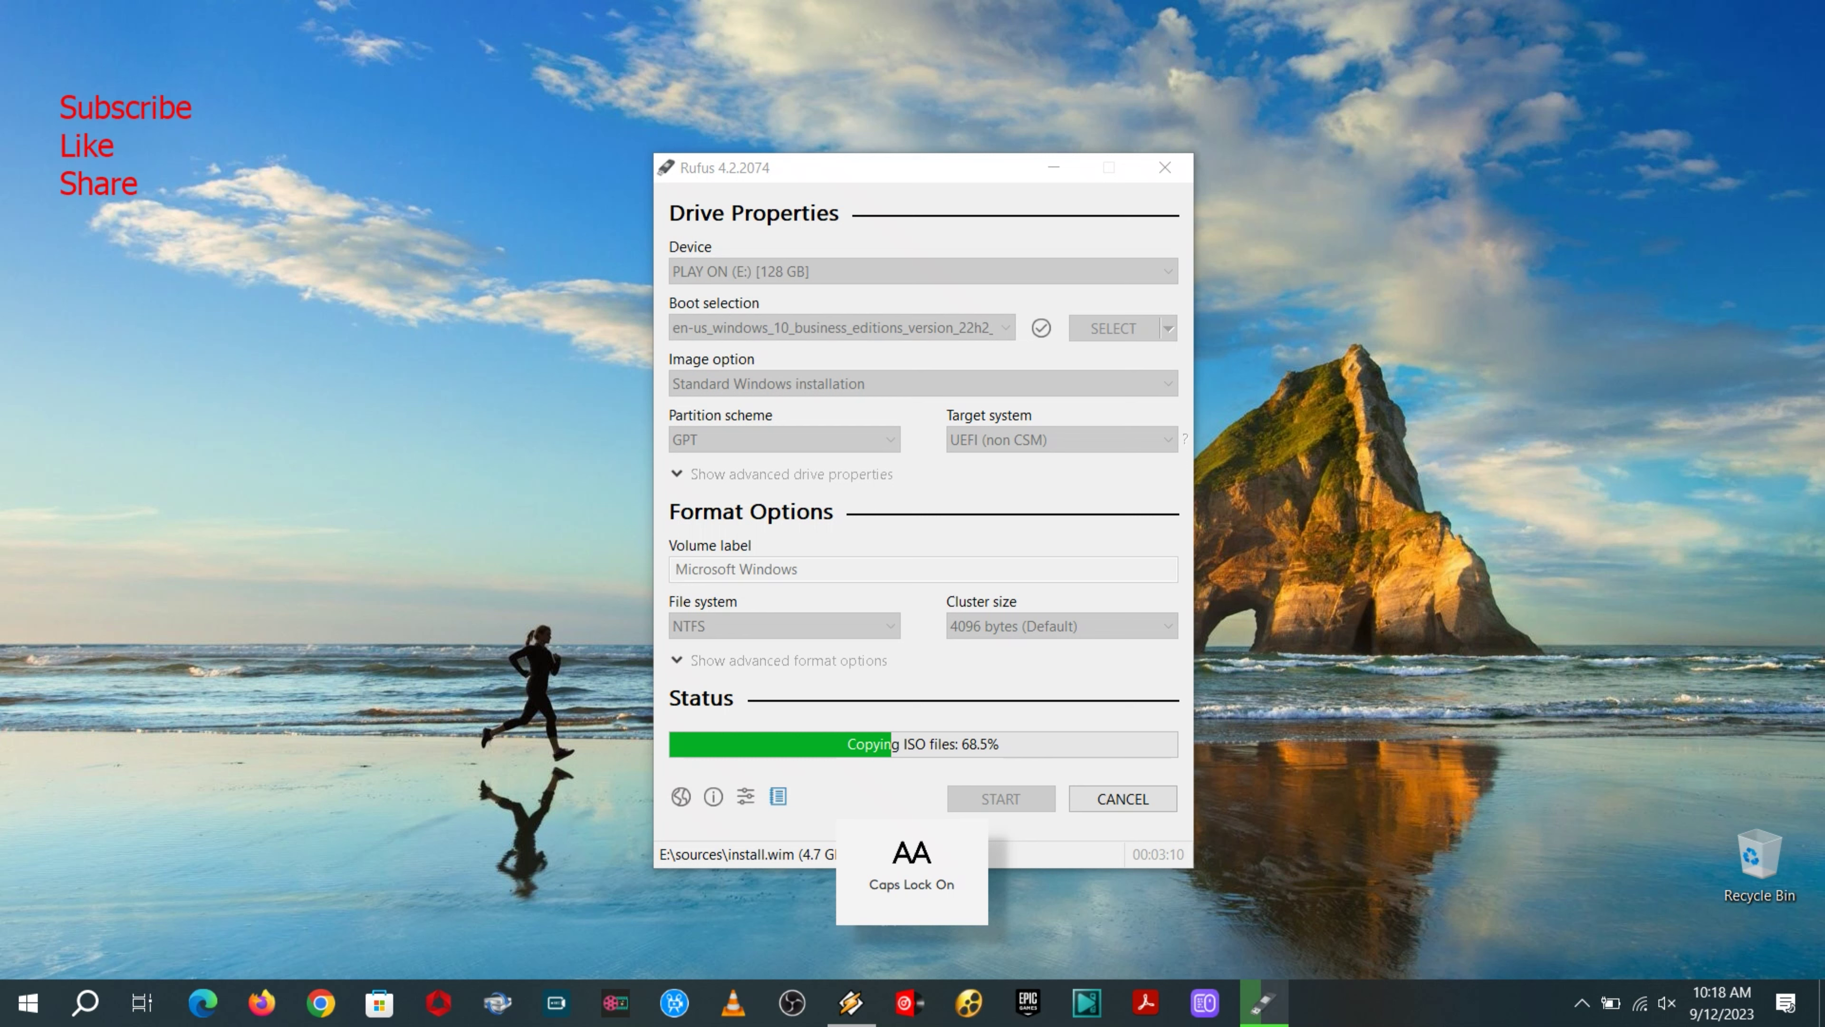
text(C)
key(Caps_Lock)
text(omment)
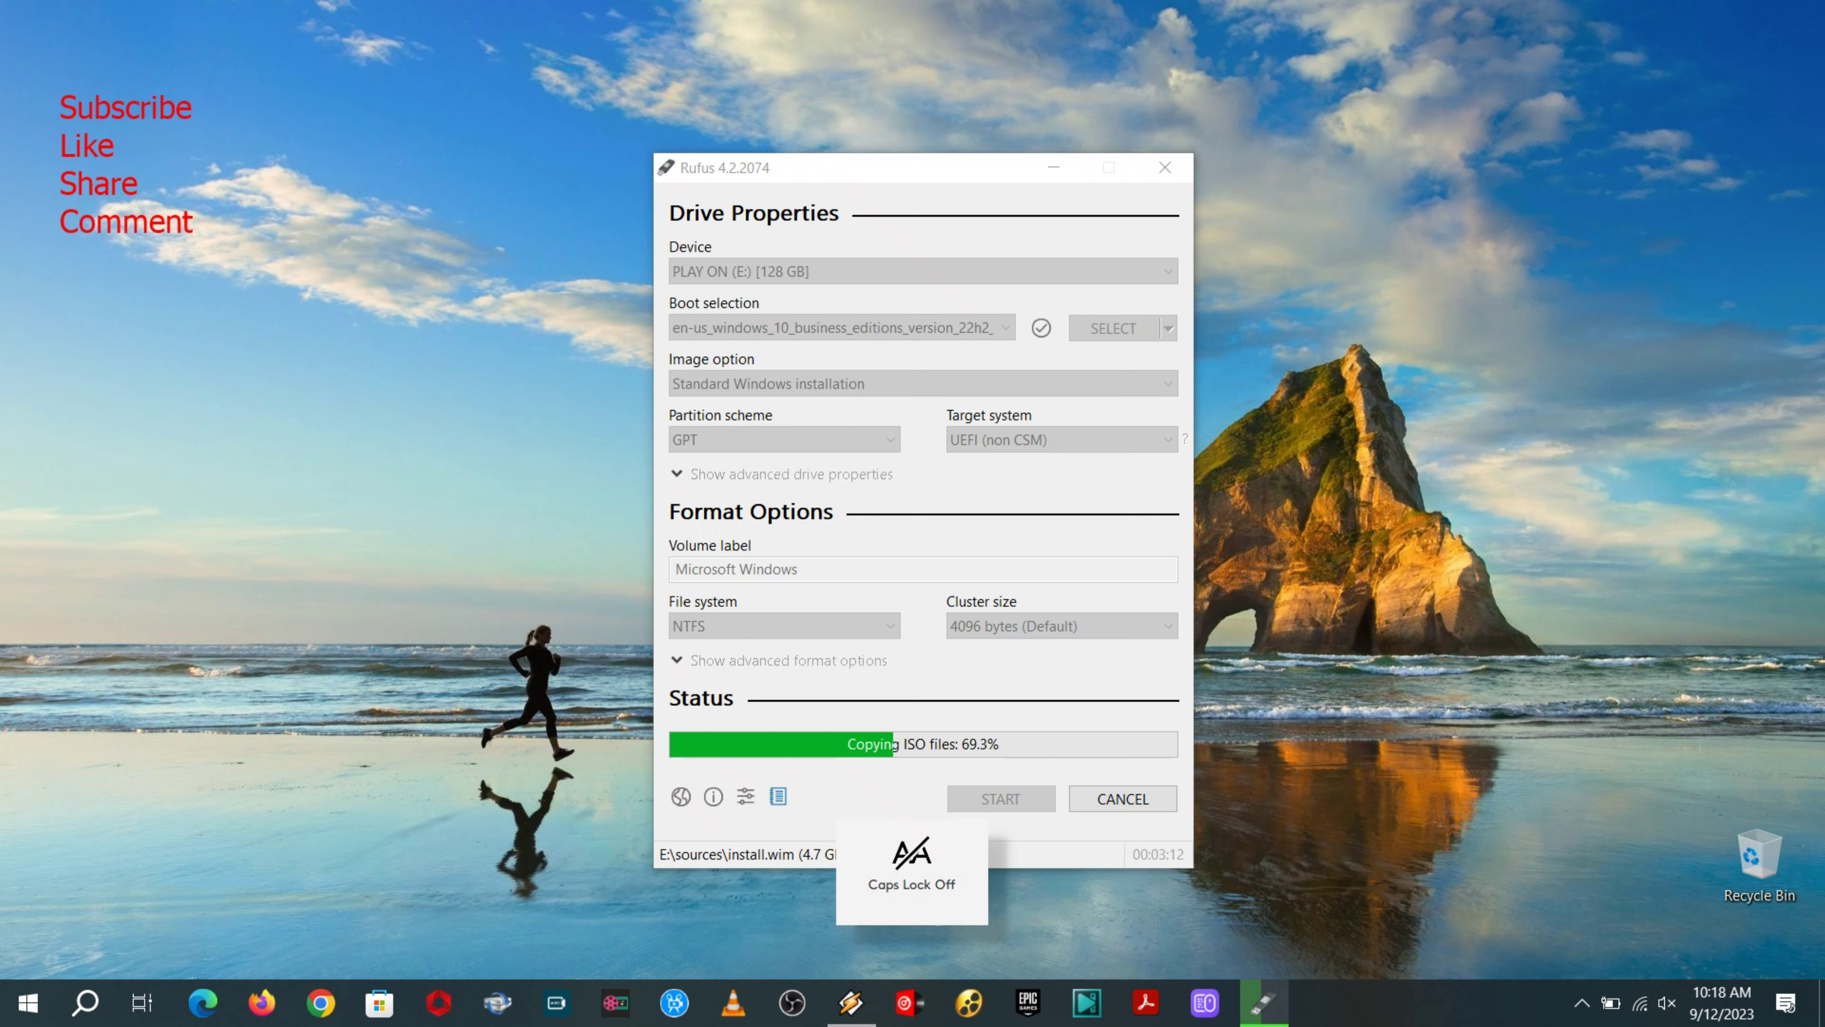
text( !!!)
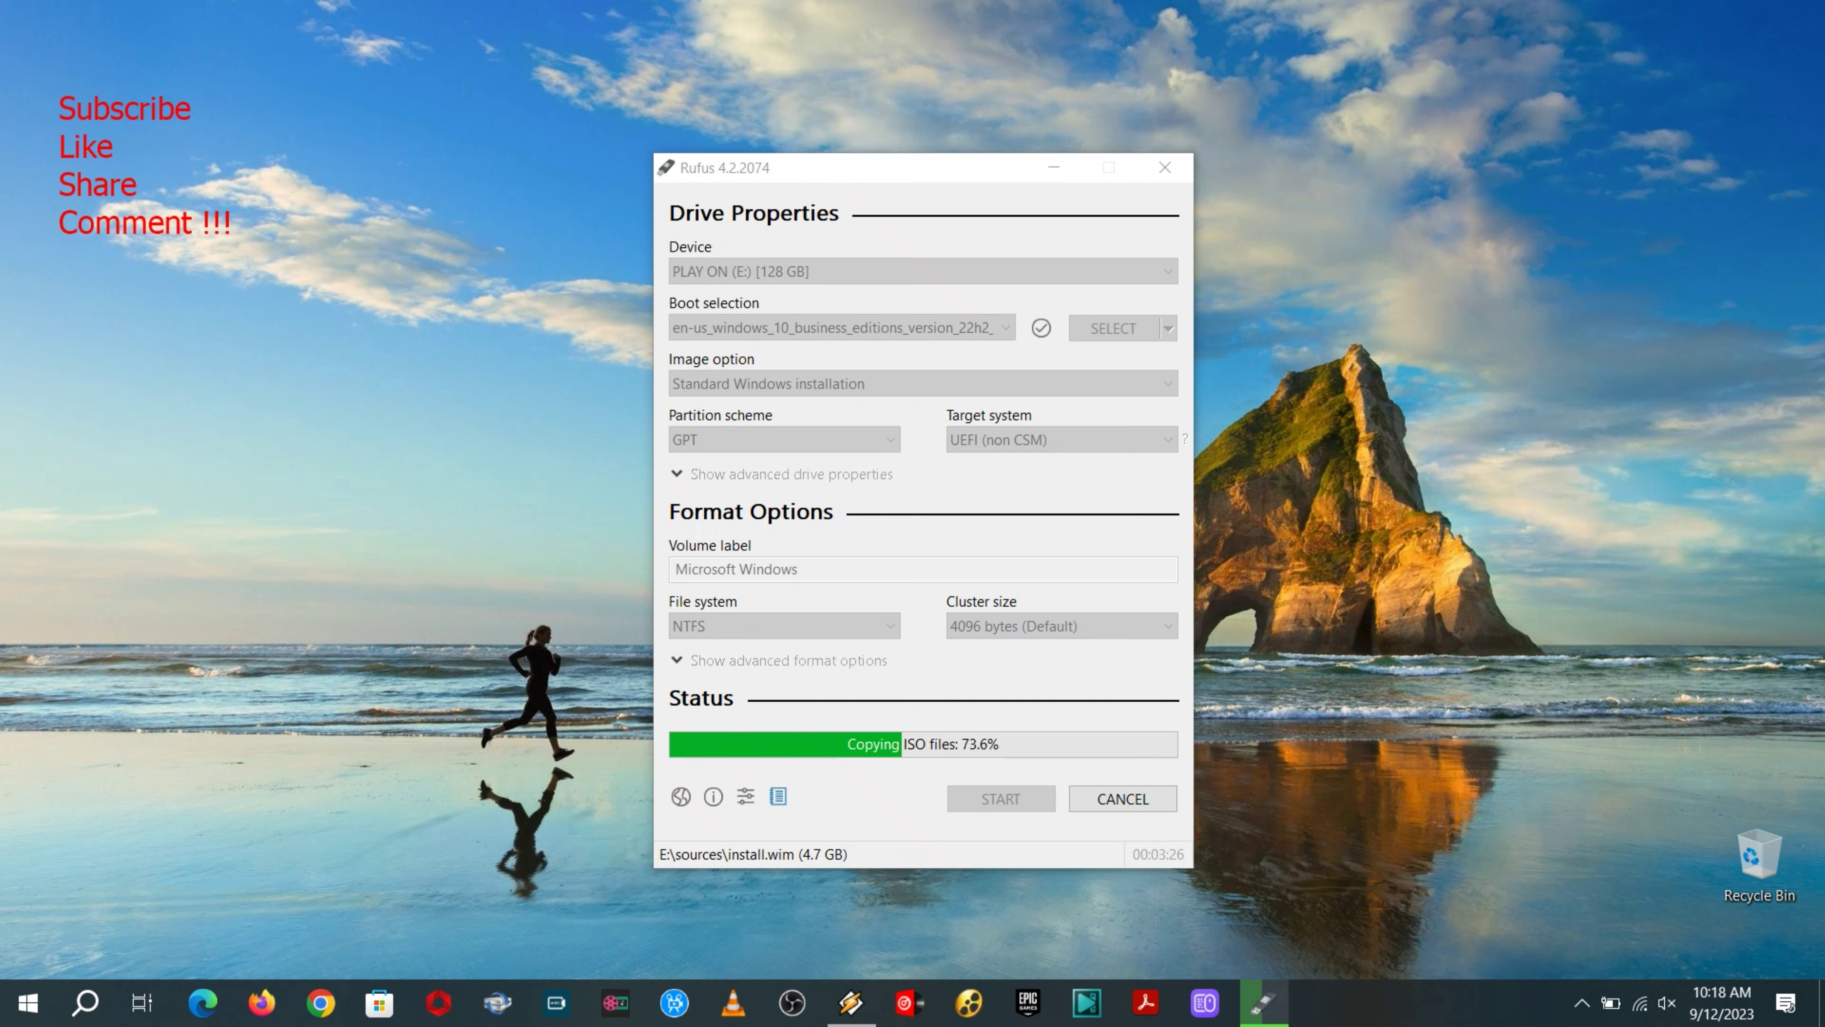
Add a red desktop annotation above the Rufus window giving the full web address of the YouTube channel.
key(Caps_Lock)
text(H)
key(Caps_Lock)
text(ttps)
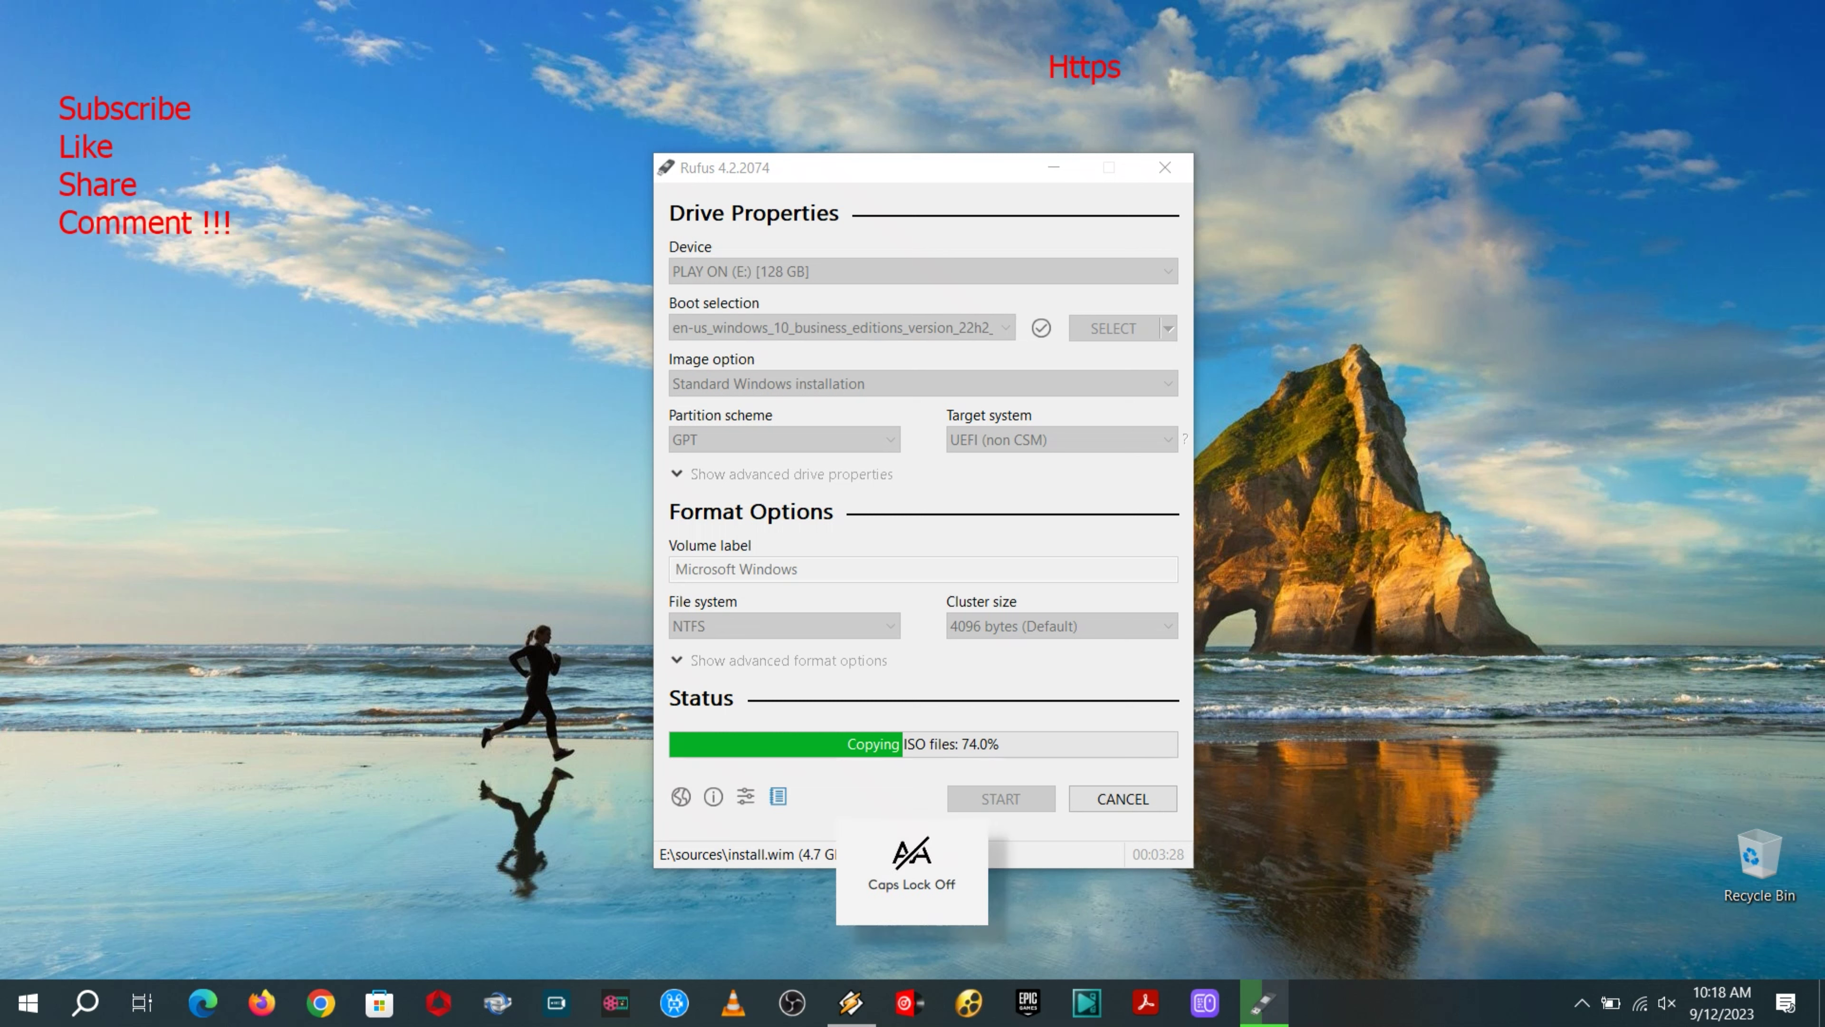
text(://)
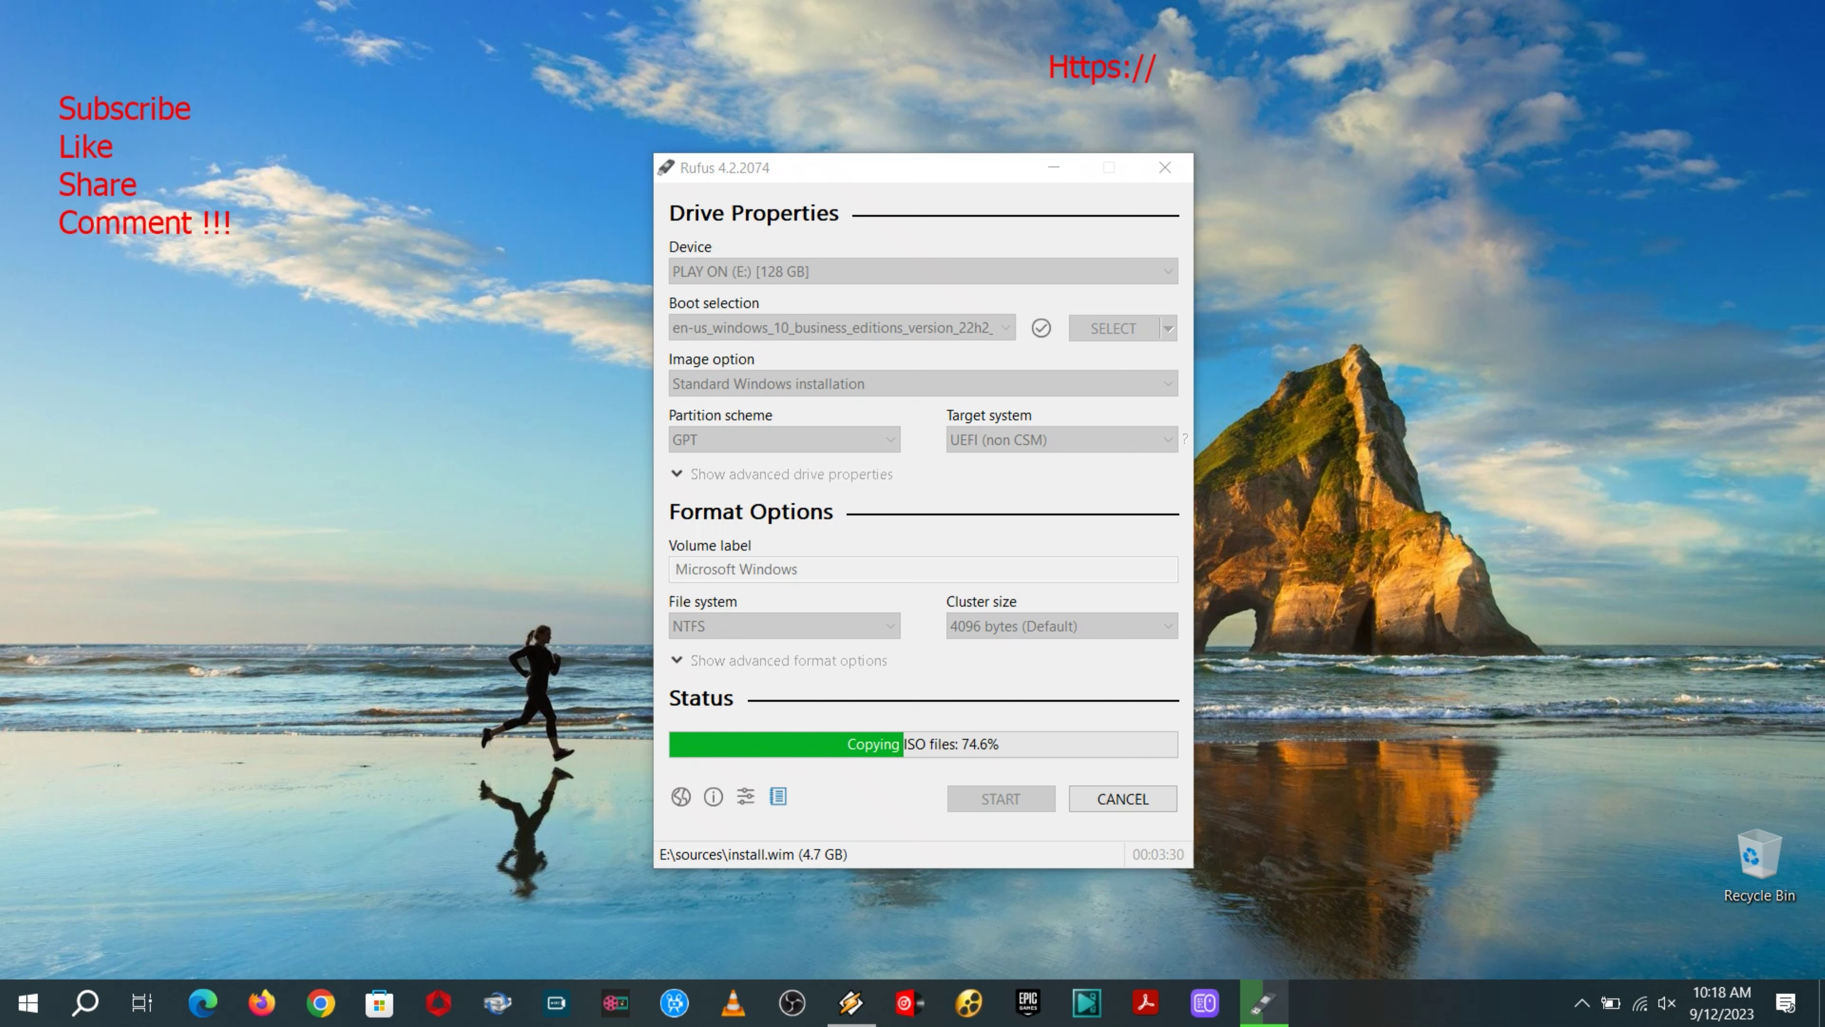
text(www.YouTube)
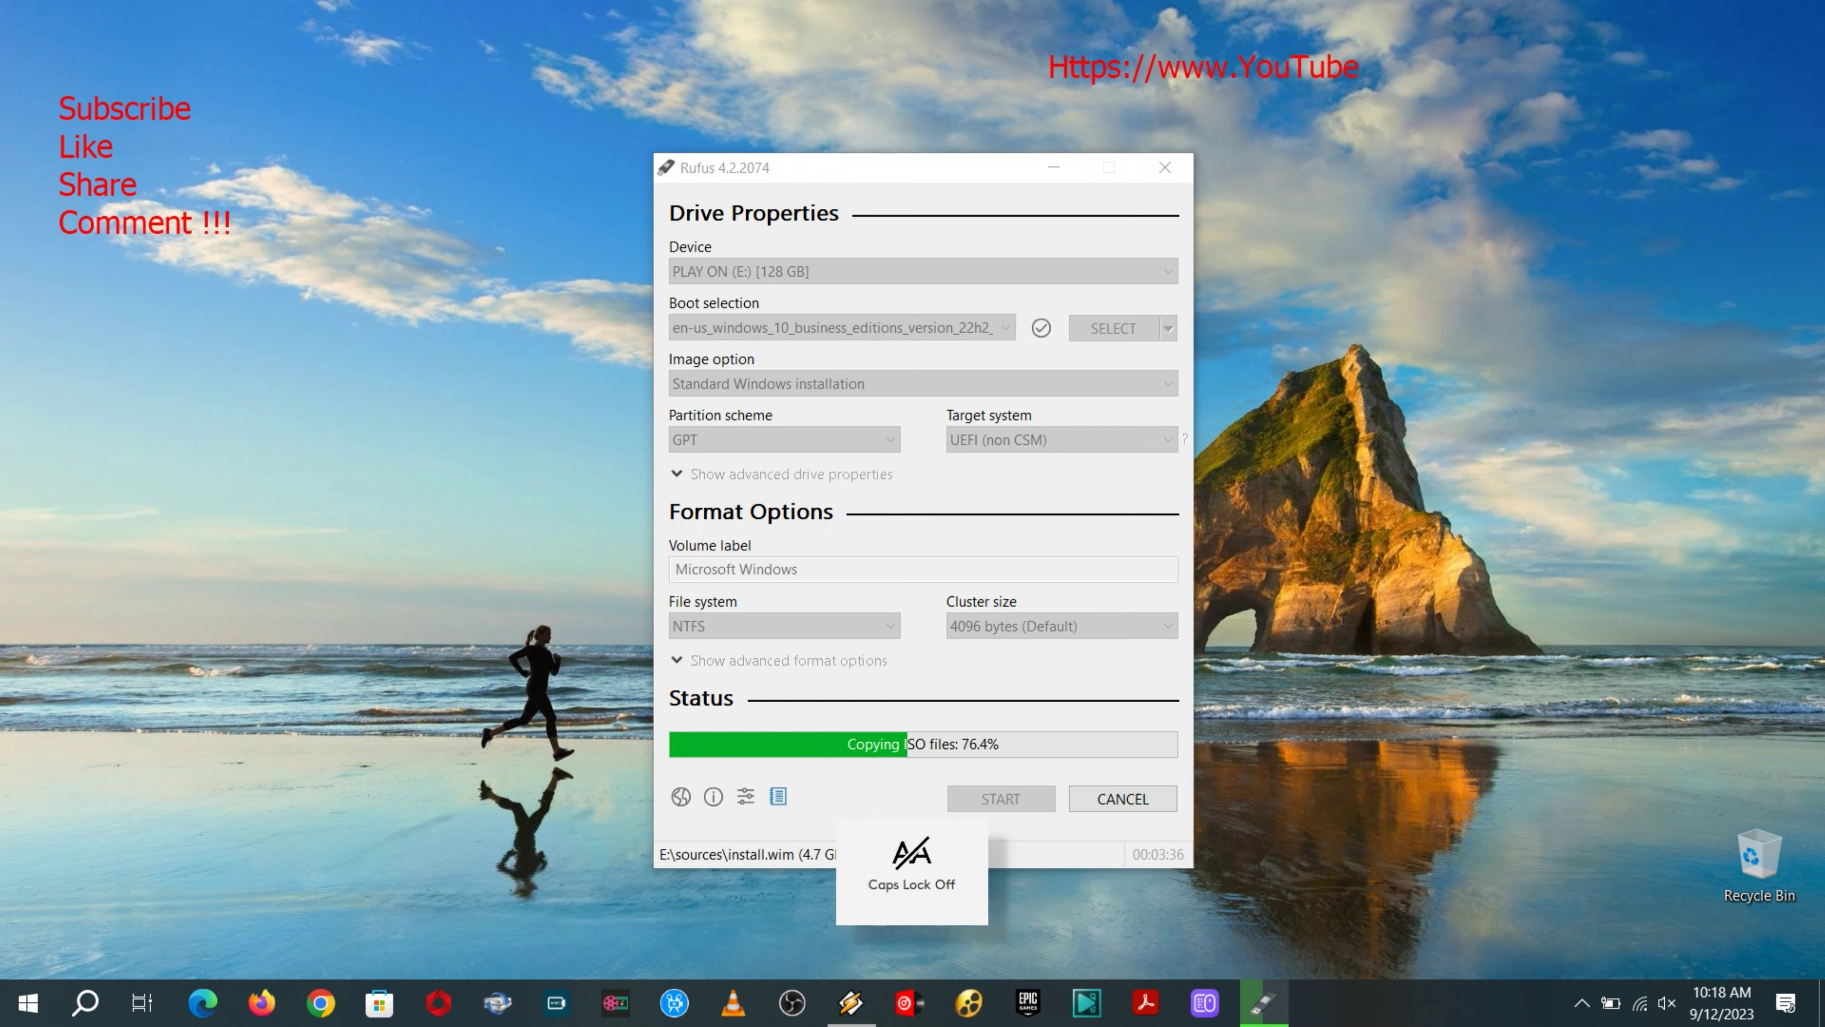
text(.com/)
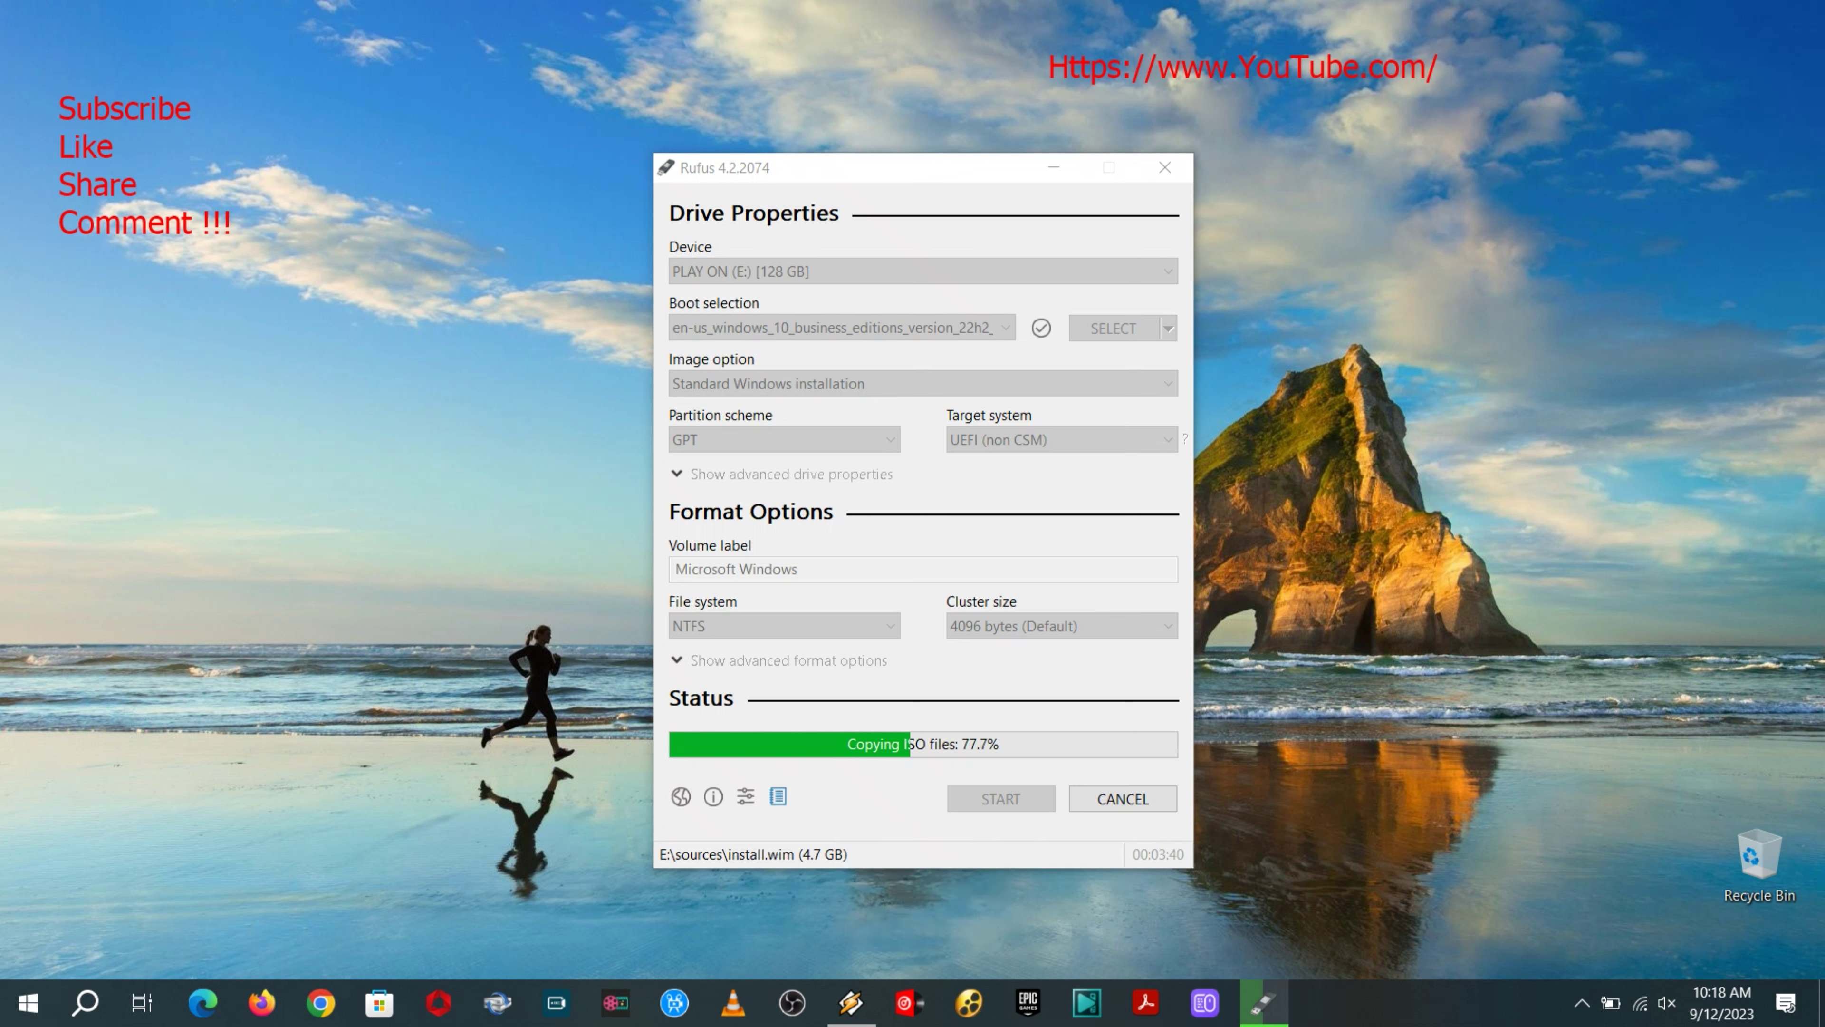
text(@)
key(Caps_Lock)
text(P)
key(Caps_Lock)
text(lay)
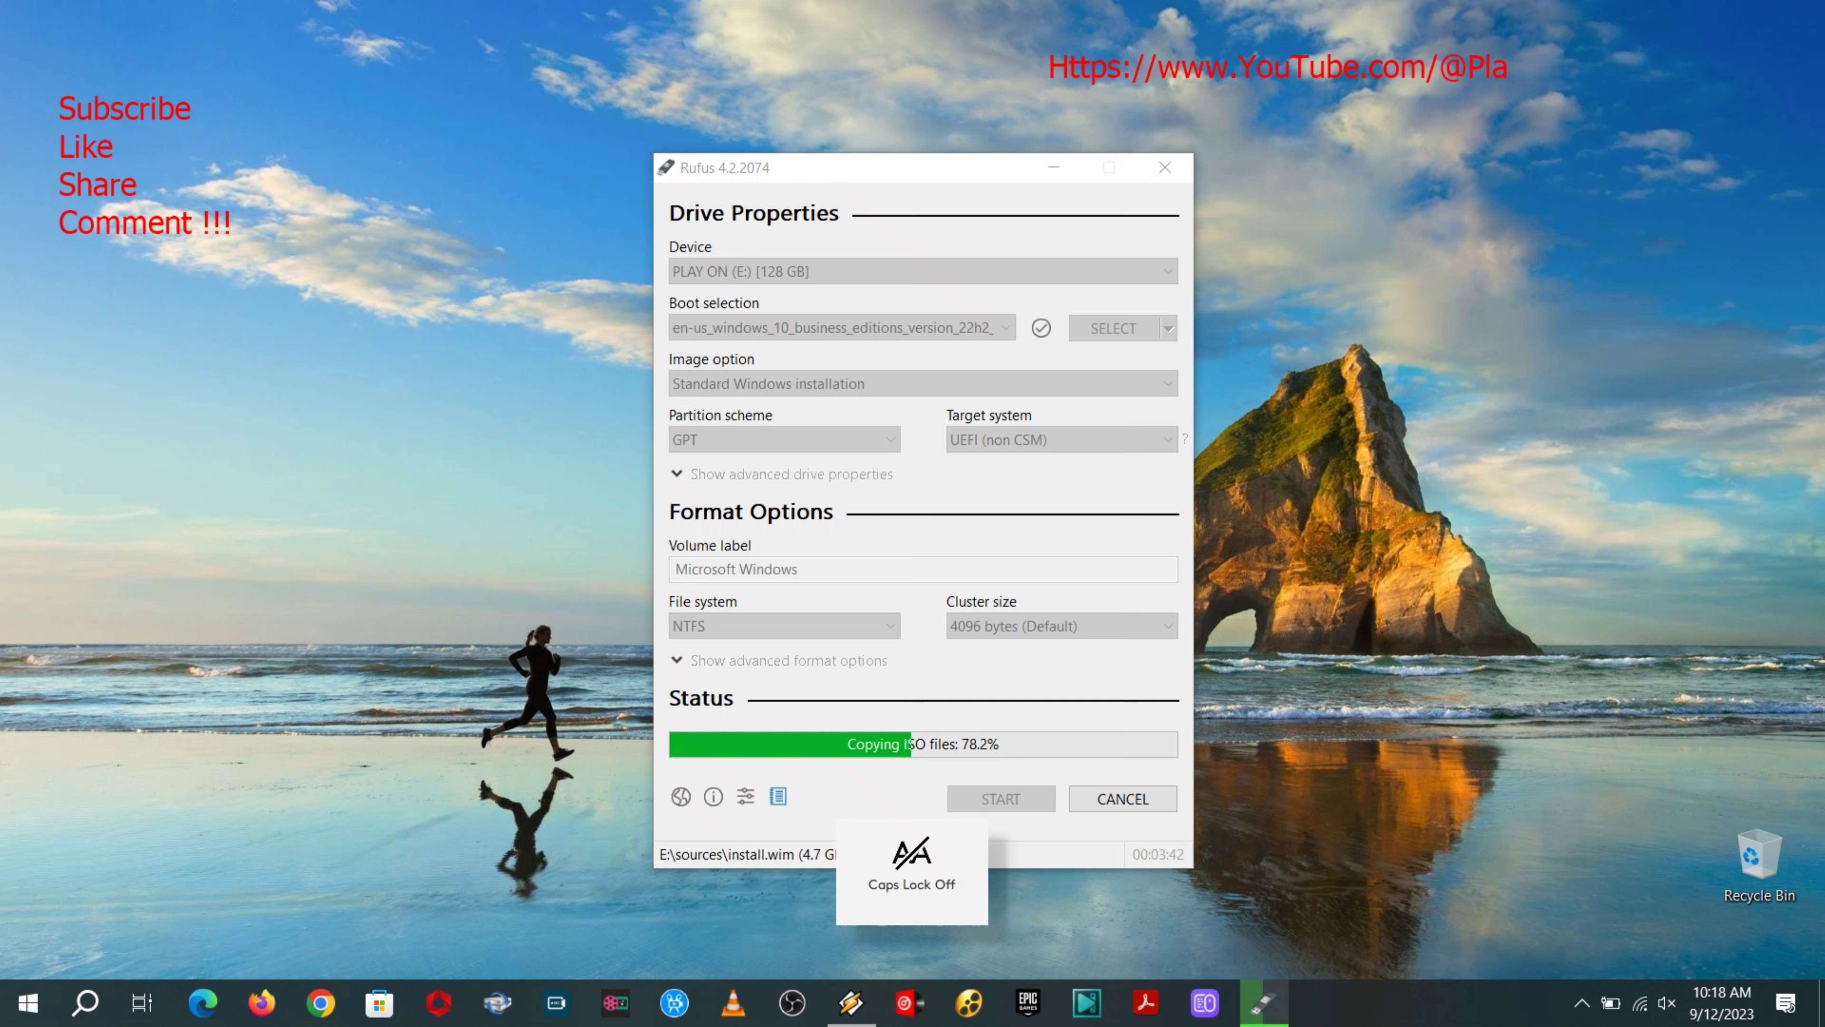
key(Caps_Lock)
text(O)
key(Caps_Lock)
text(n)
key(Caps_Lock)
text(V)
key(Caps_Lock)
text(aly)
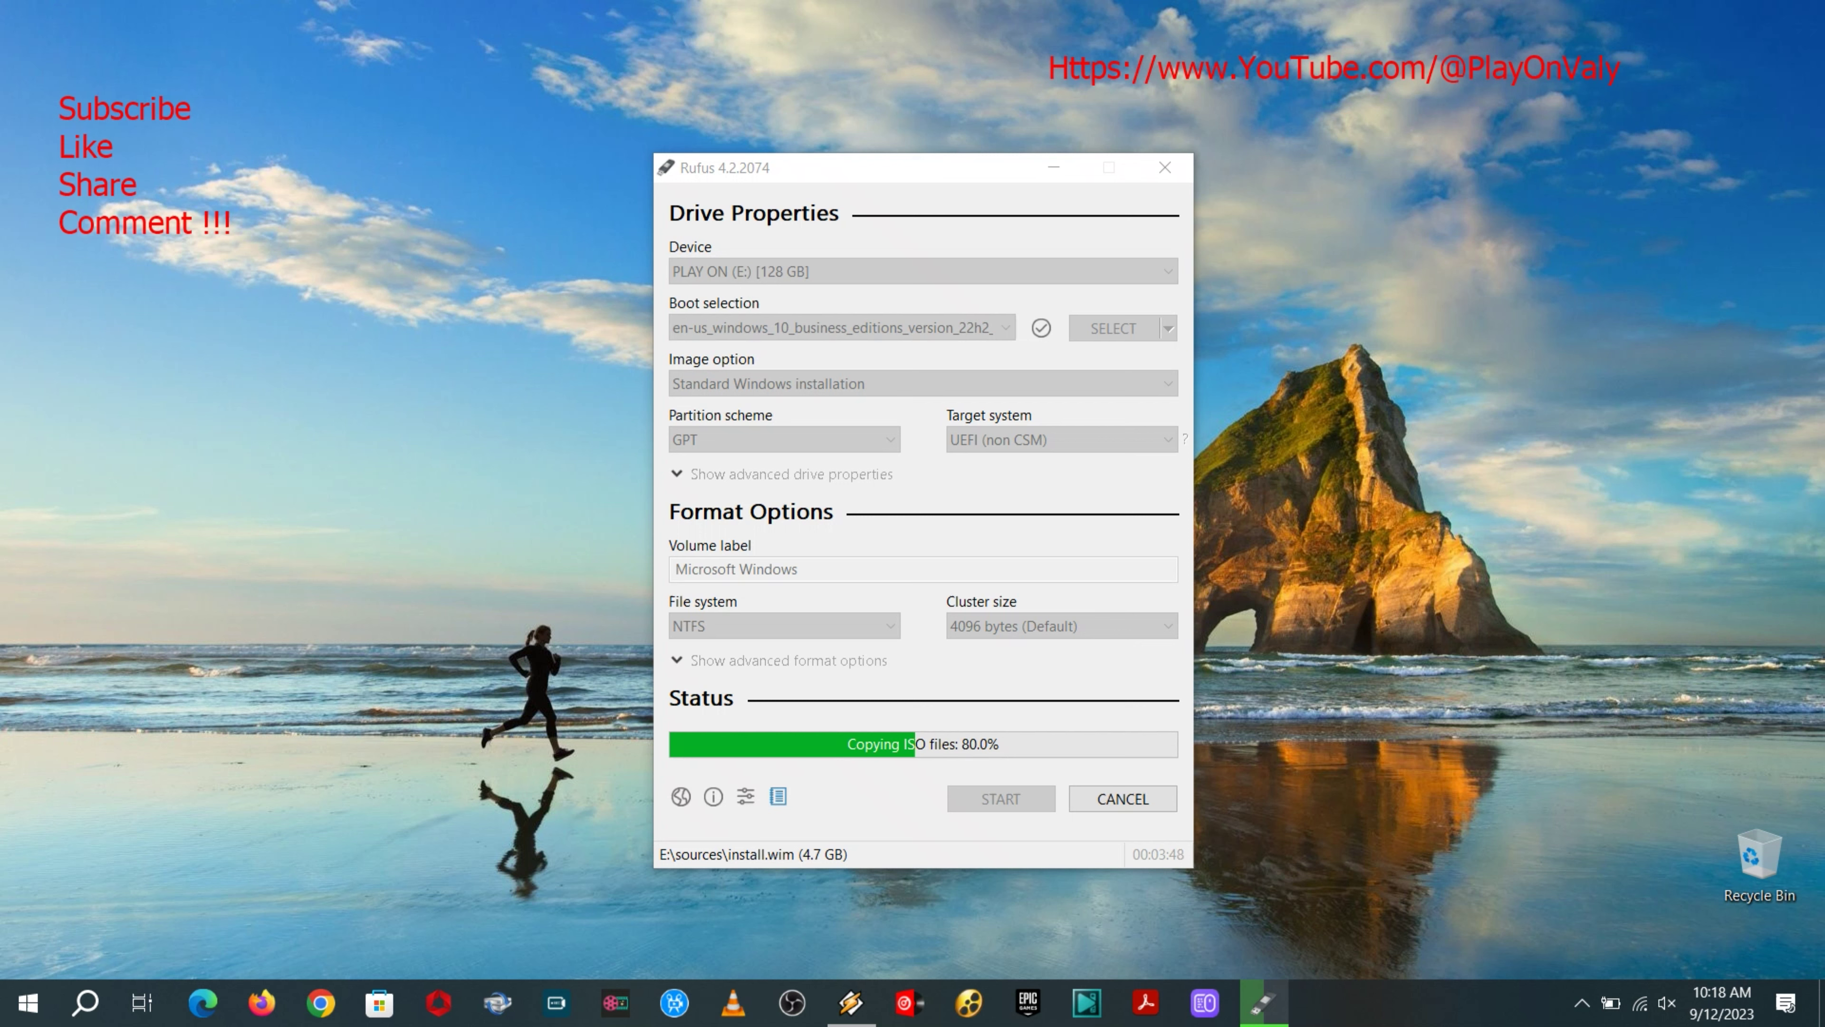
key(alt+Tab)
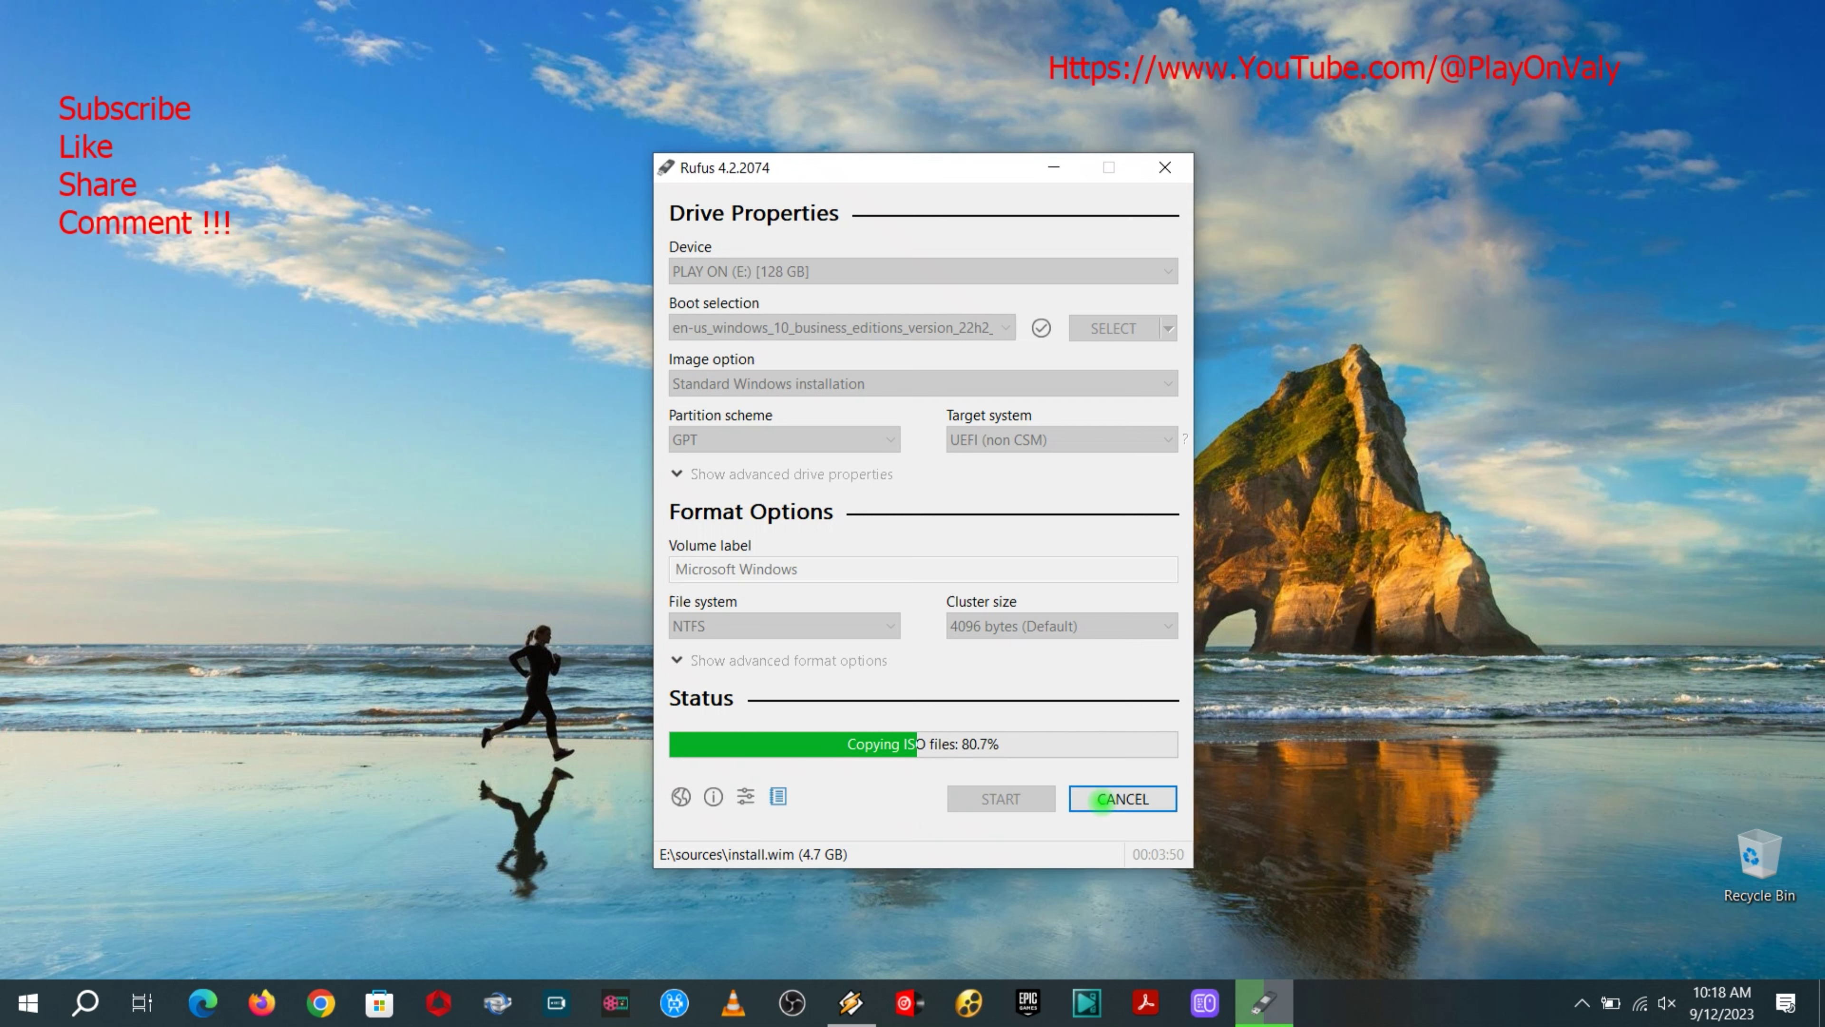
click(1489, 244)
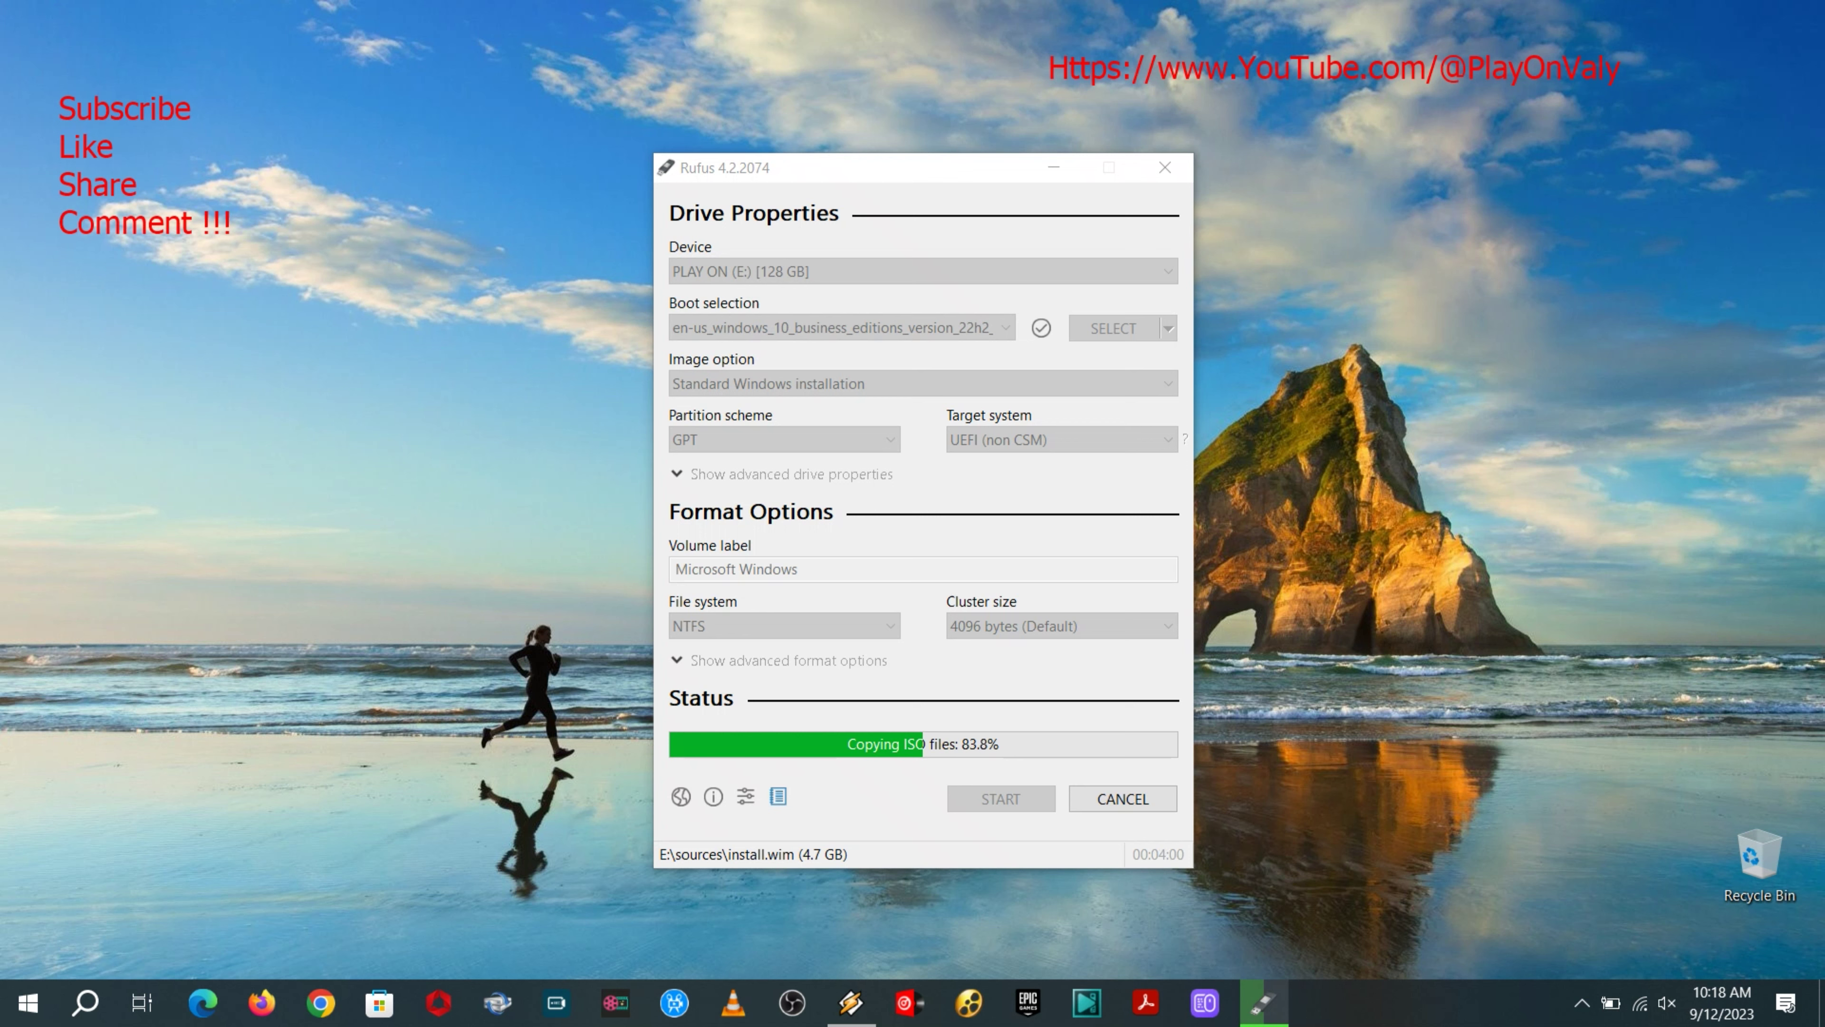
click(1581, 1003)
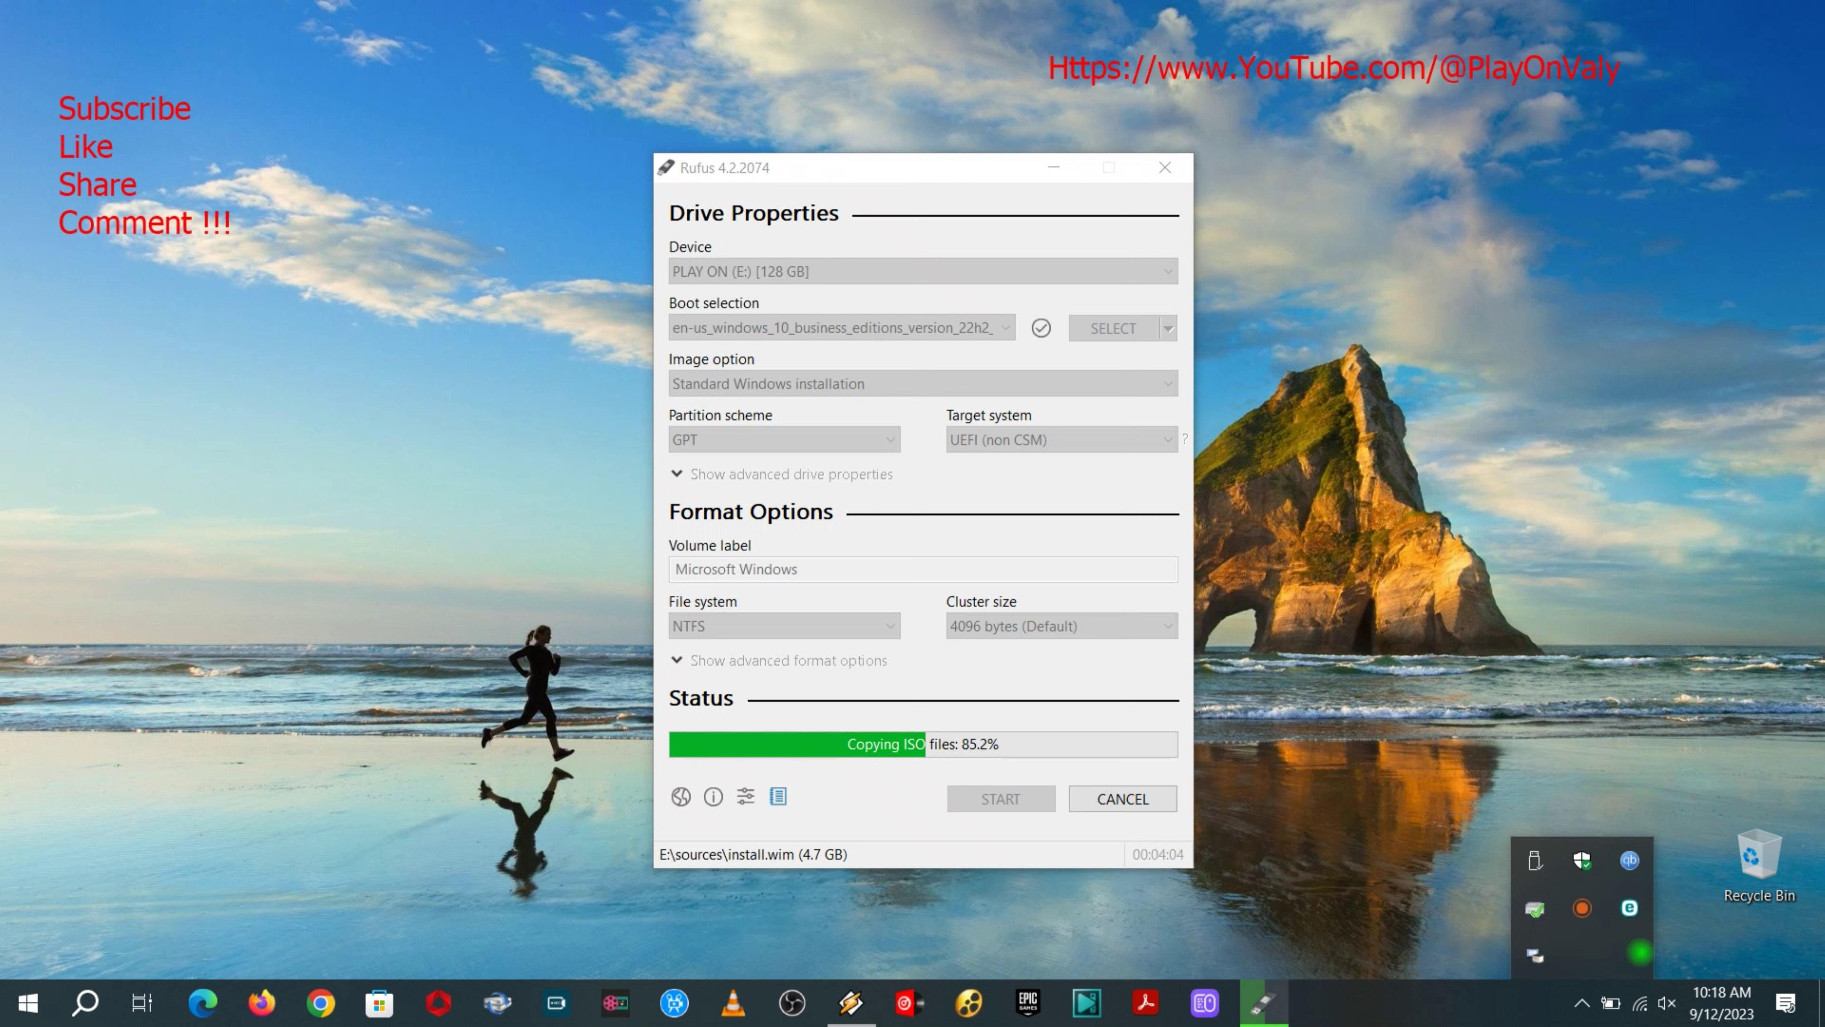
click(1677, 926)
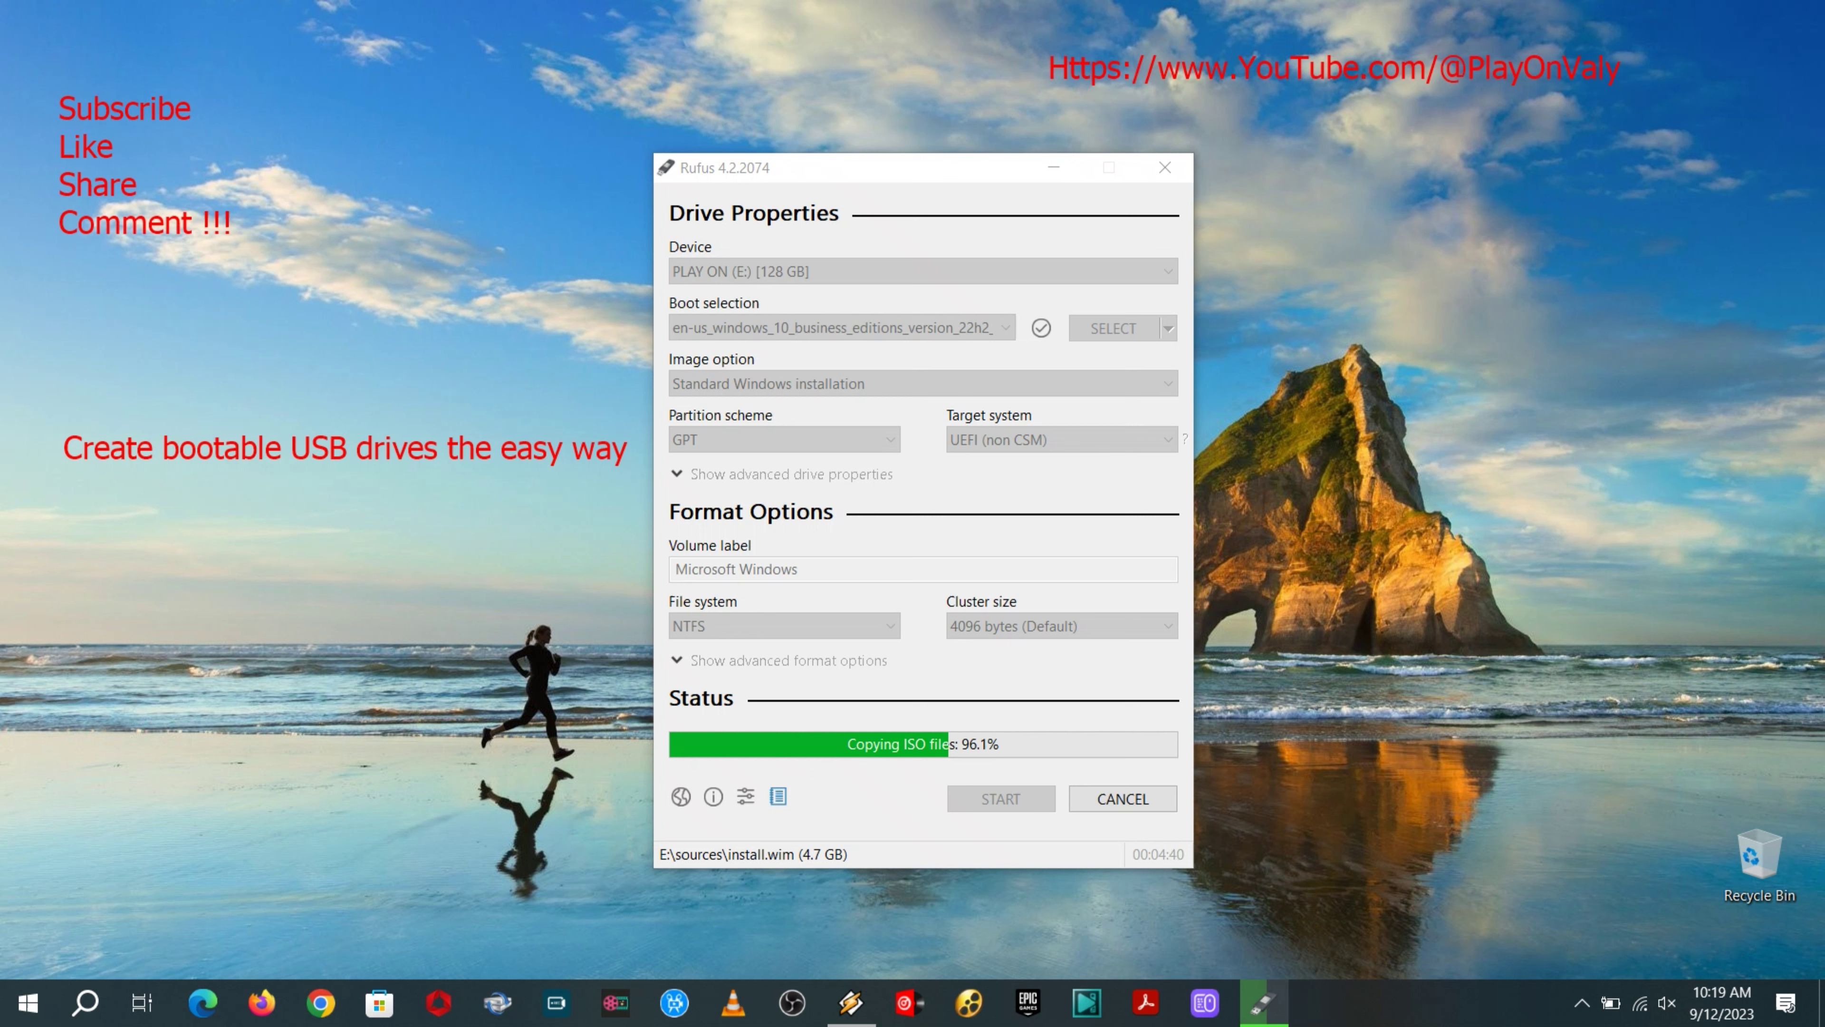
Add the desktop annotation PLAY ON in capitals and return to the Rufus window.
key(Caps_Lock)
key(alt+Tab)
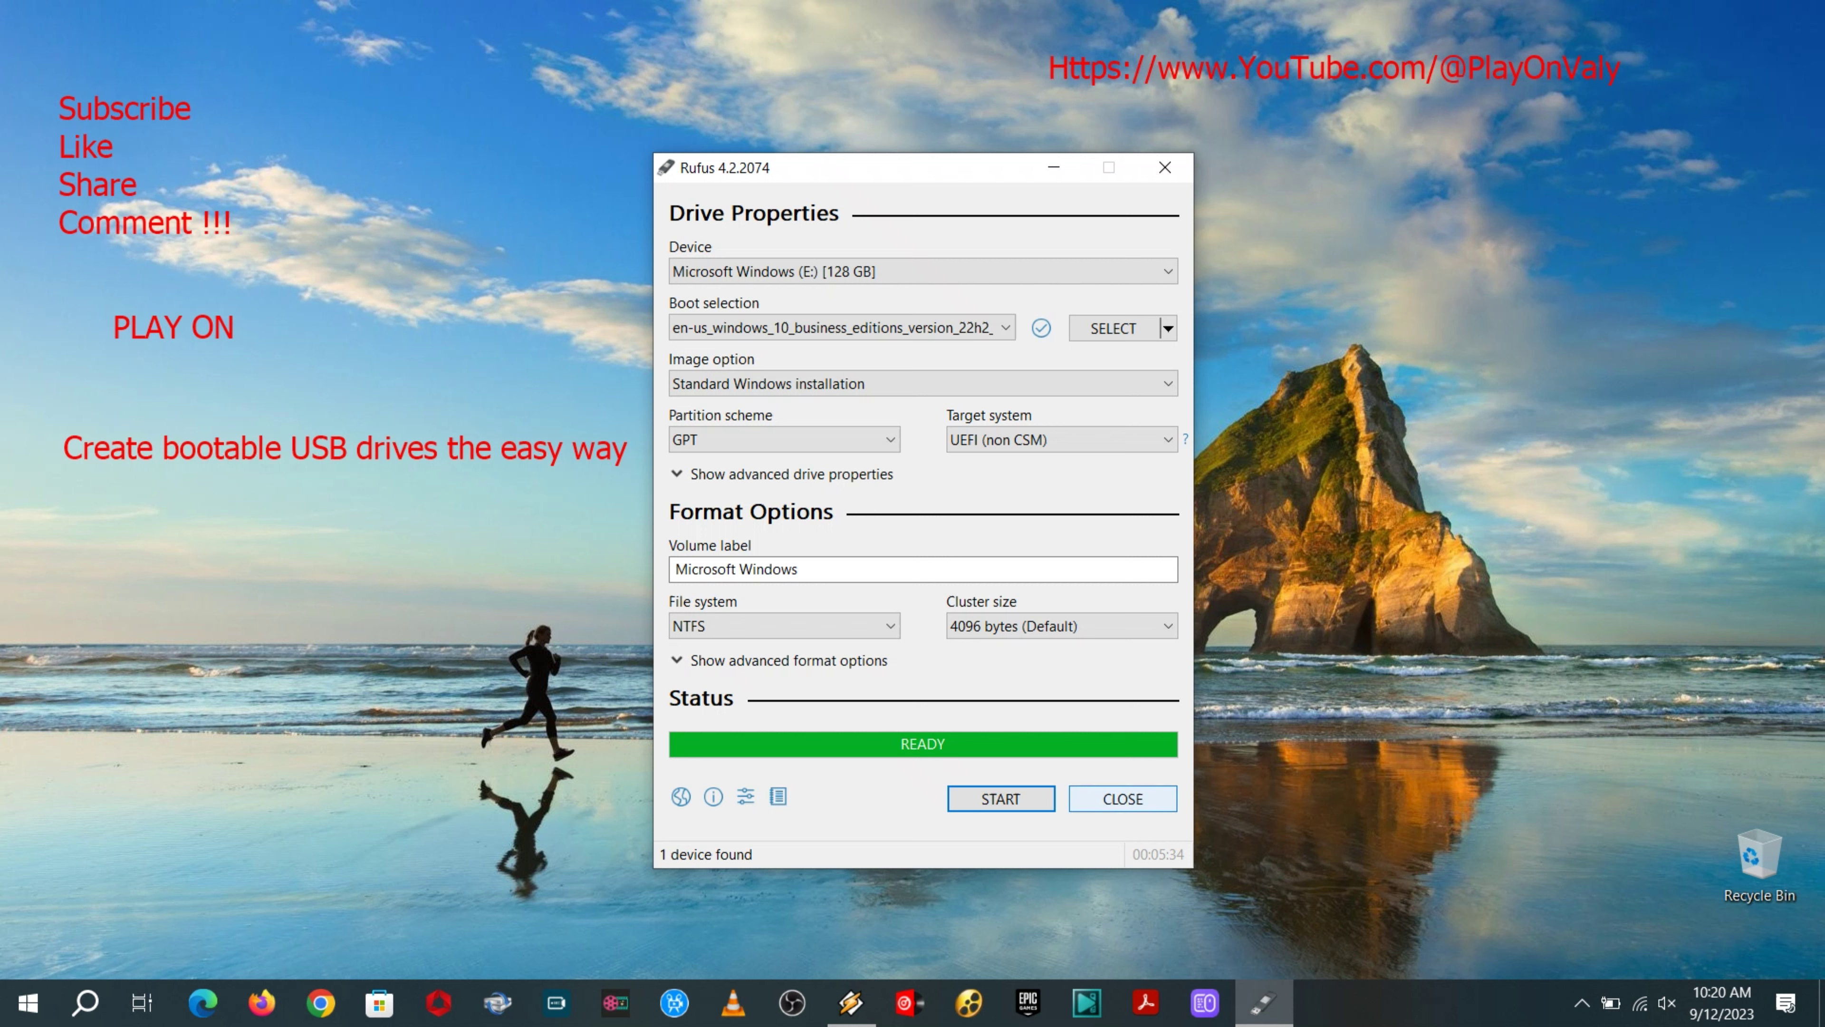
Close Rufus and refresh the desktop.
click(1122, 799)
right_click(816, 417)
click(941, 497)
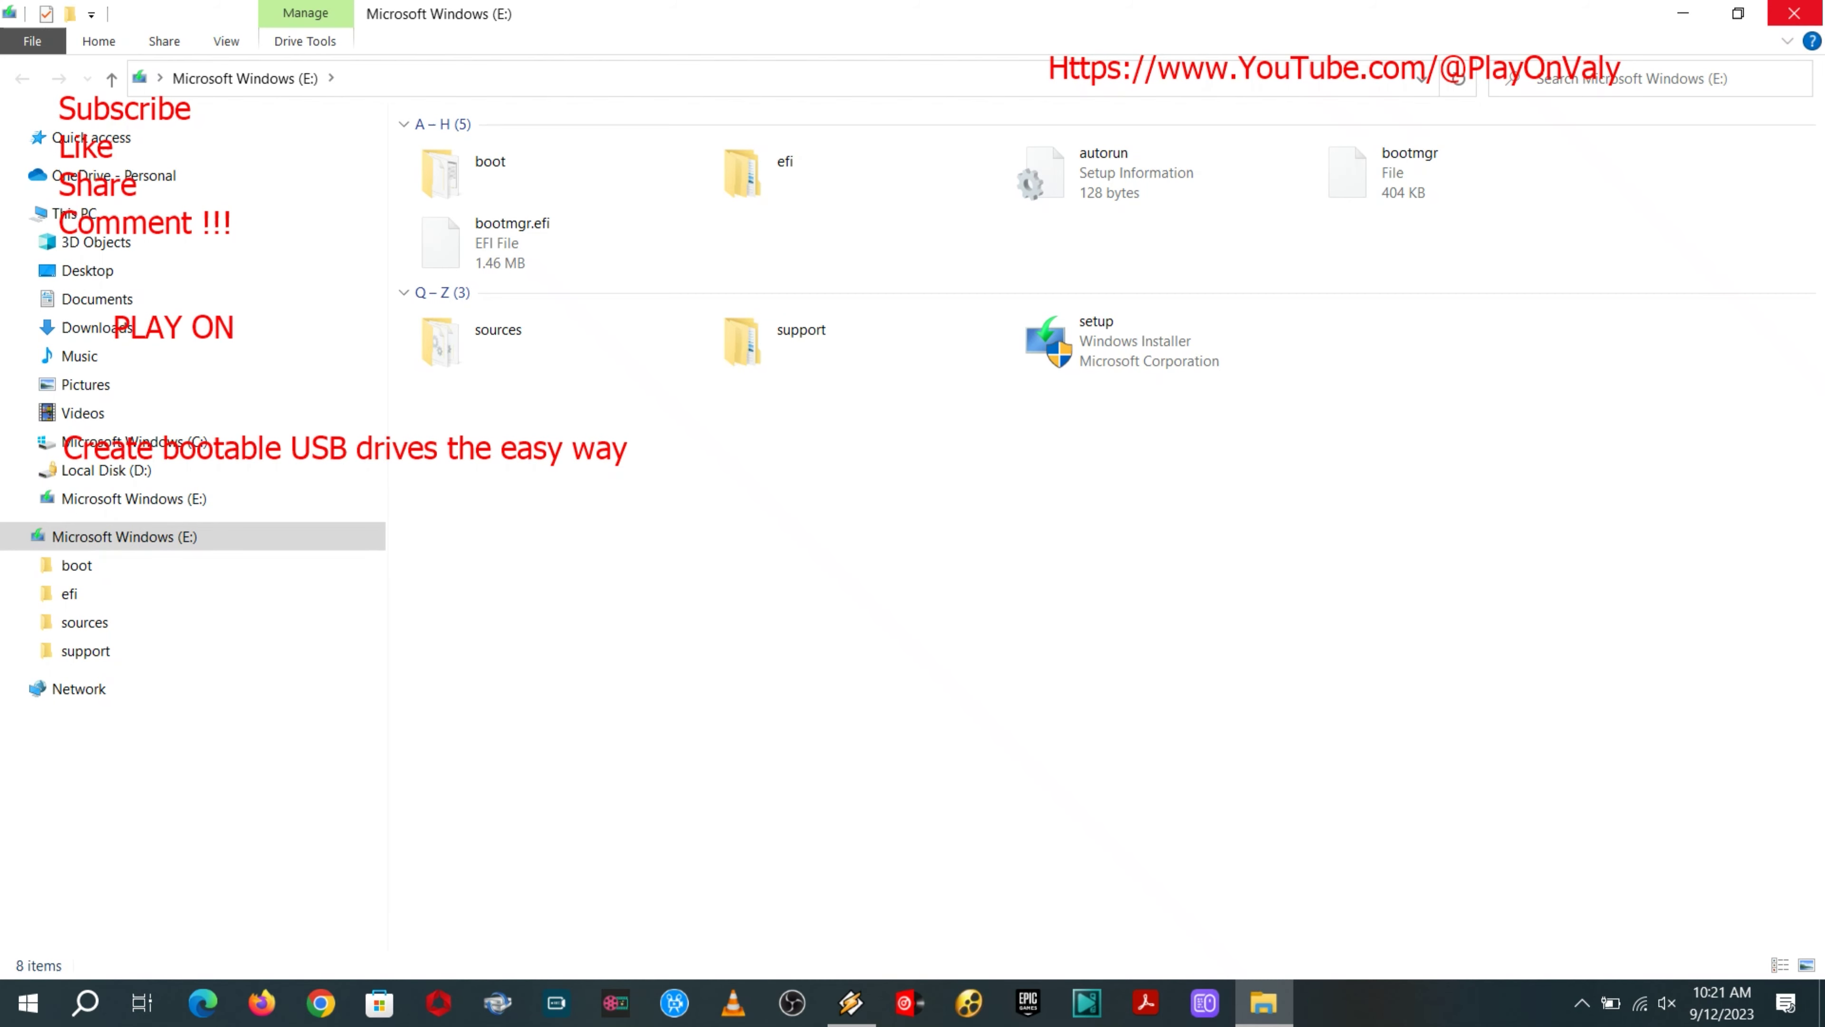
Close the File Explorer window of the Microsoft Windows (E:) drive and refresh the desktop.
click(1794, 13)
right_click(842, 336)
click(927, 399)
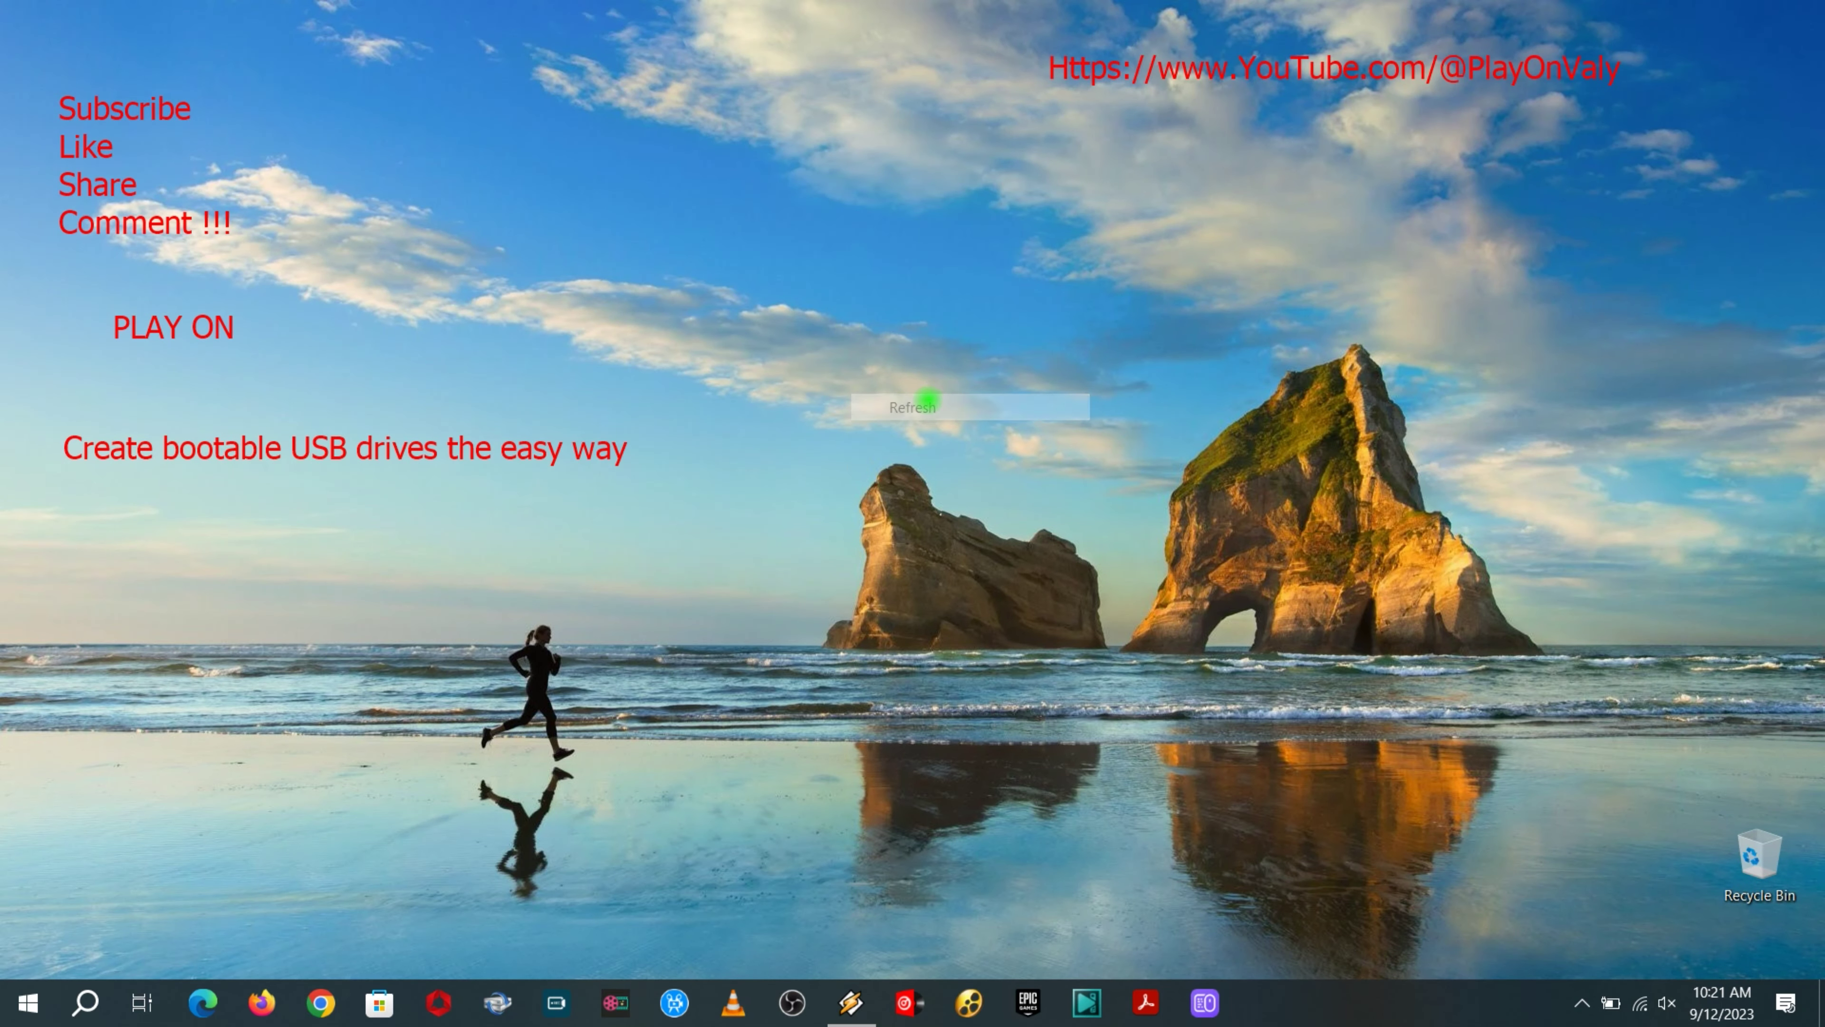
Open the Microsoft Windows (E:) drive from This PC to examine its files, close File Explorer and refresh the desktop.
key(super+e)
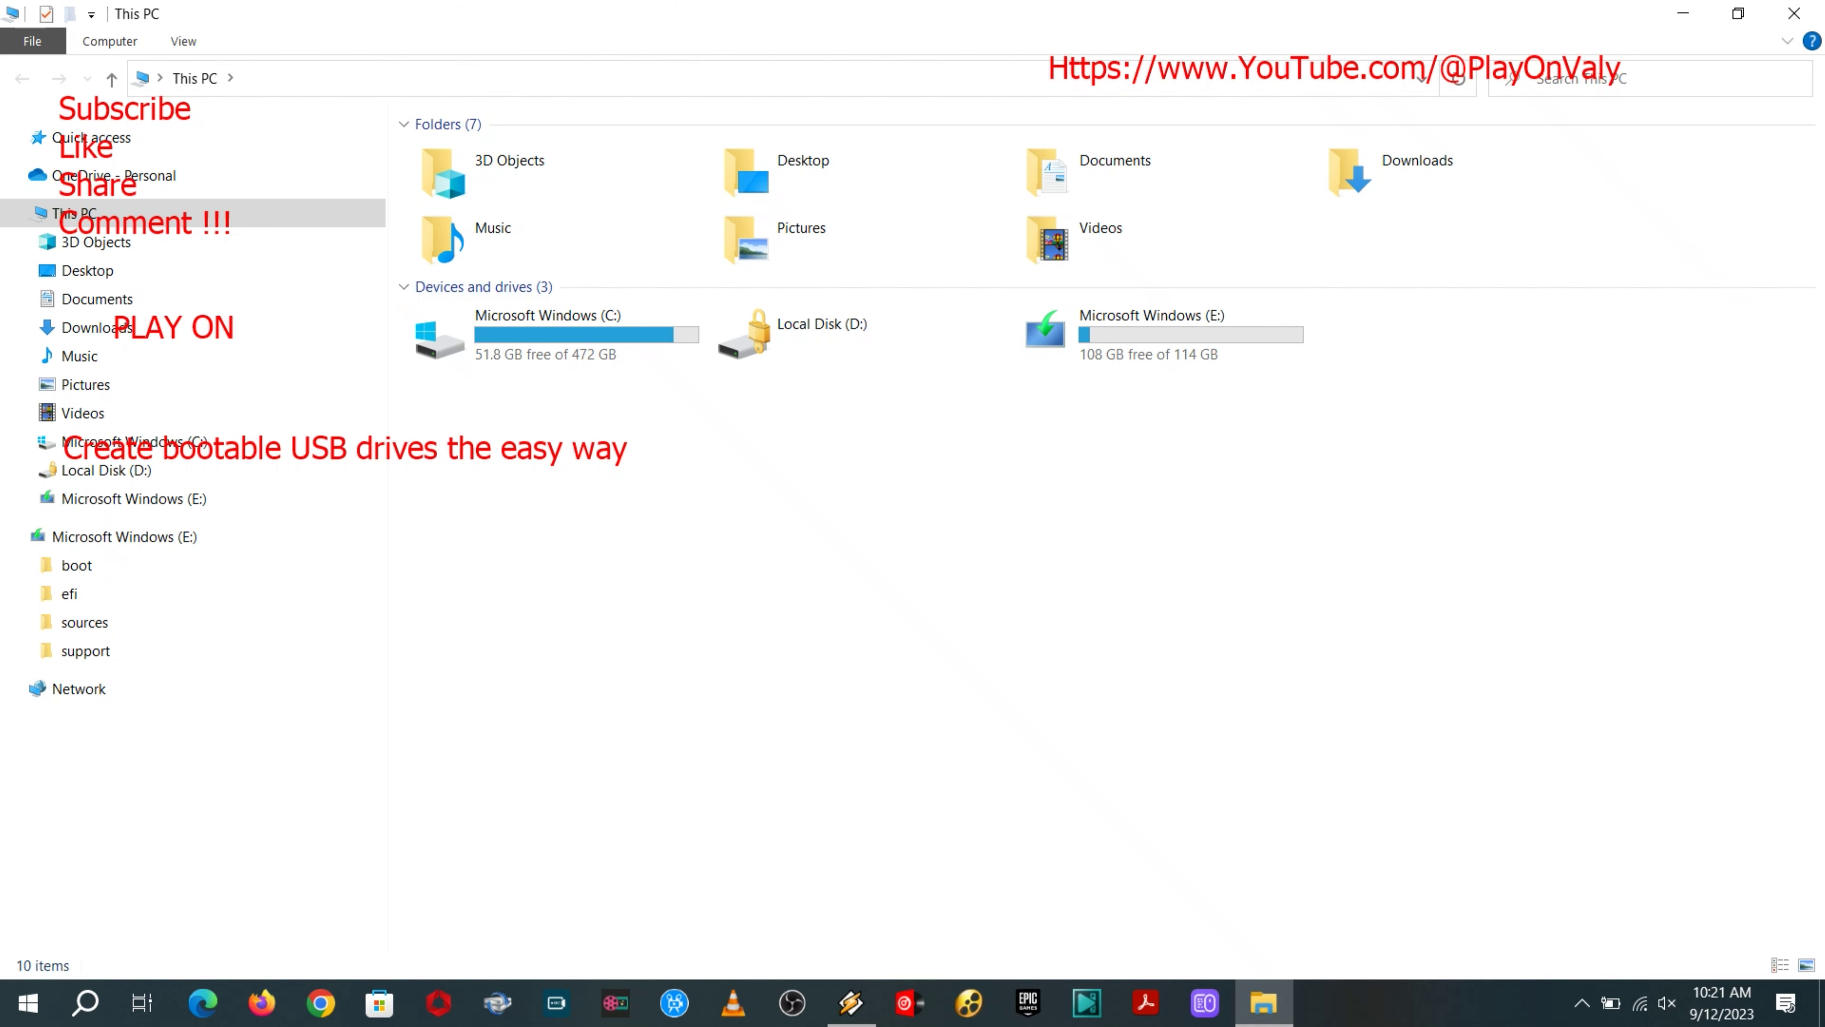
right_click(1194, 331)
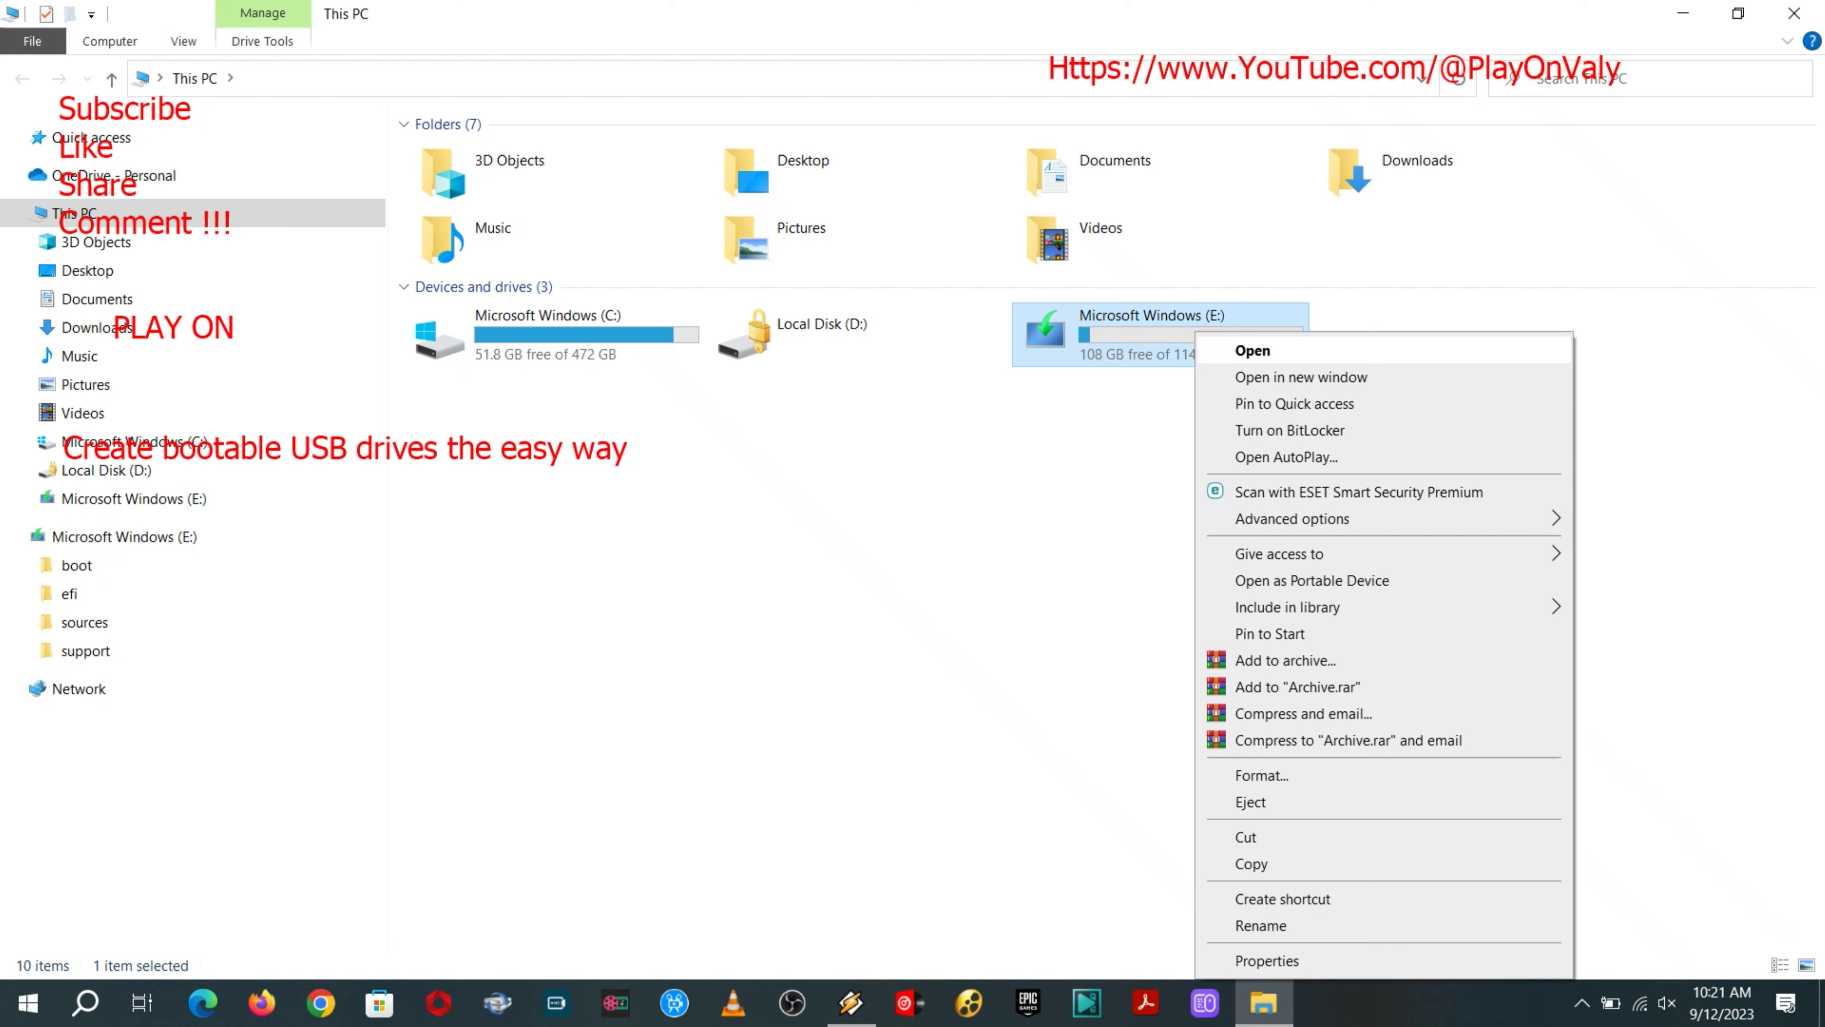
click(1254, 350)
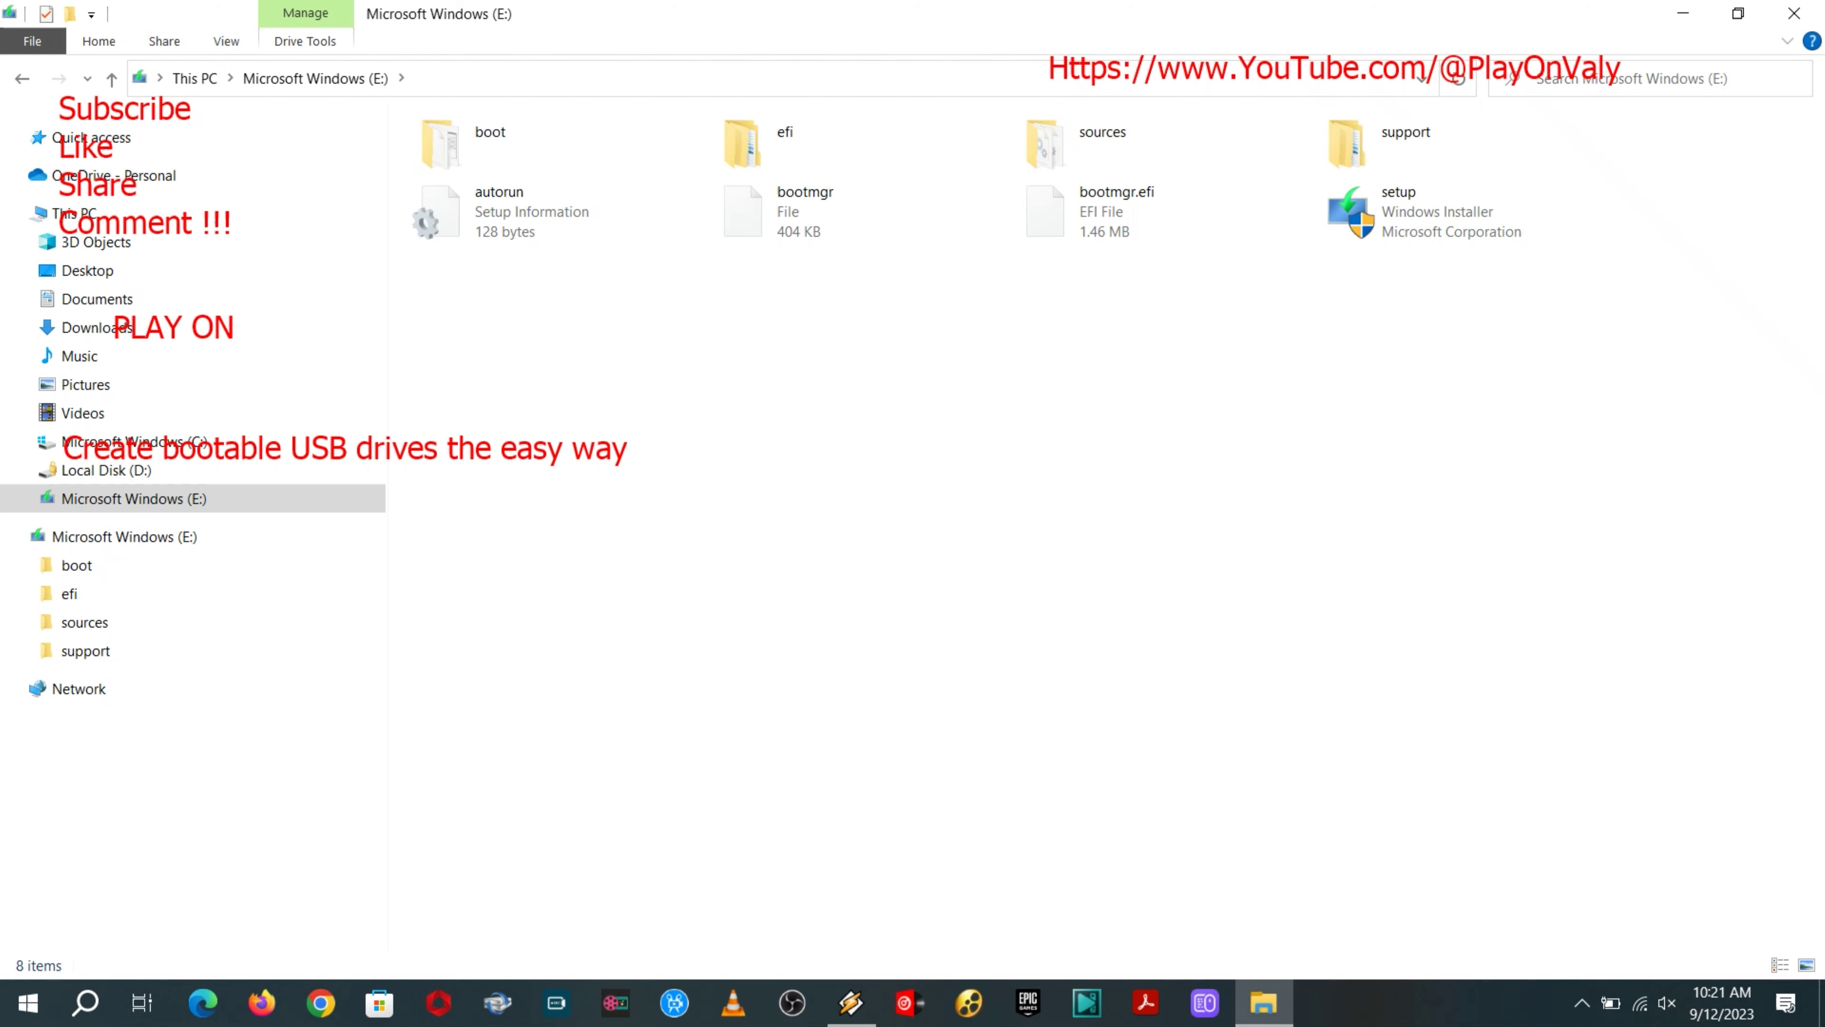
click(1794, 13)
right_click(979, 414)
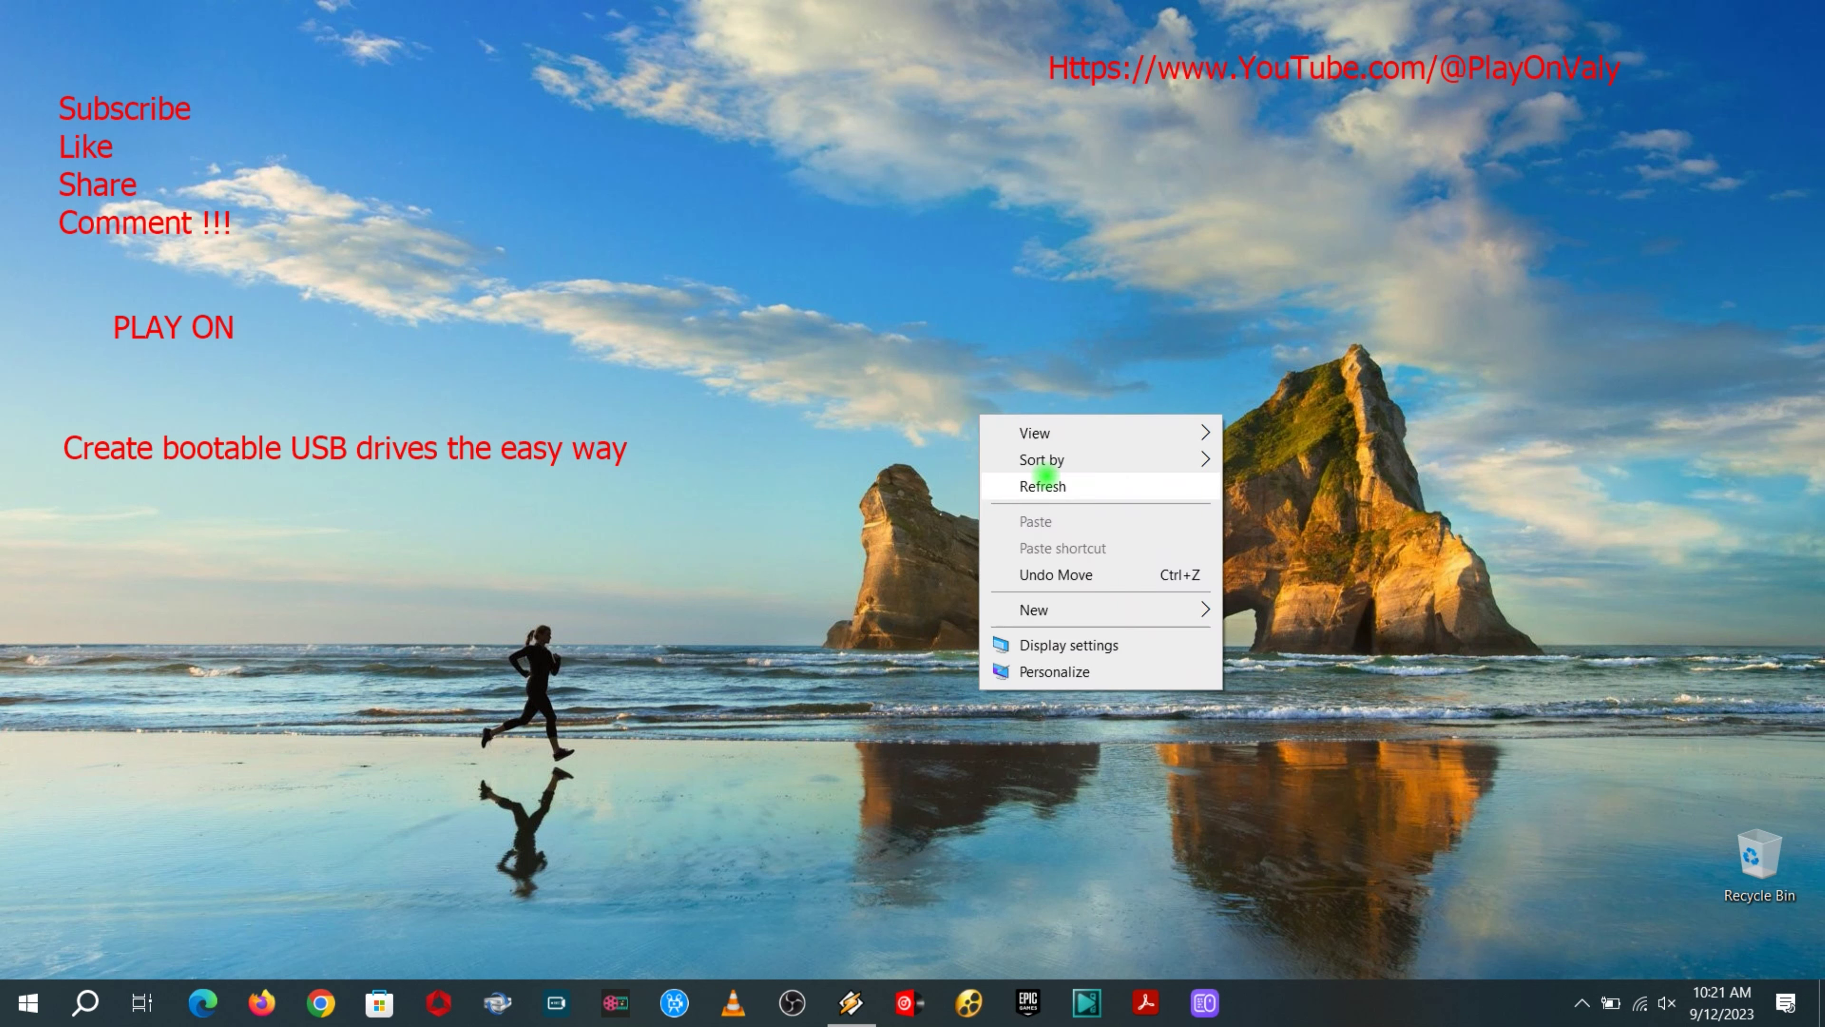
click(1043, 486)
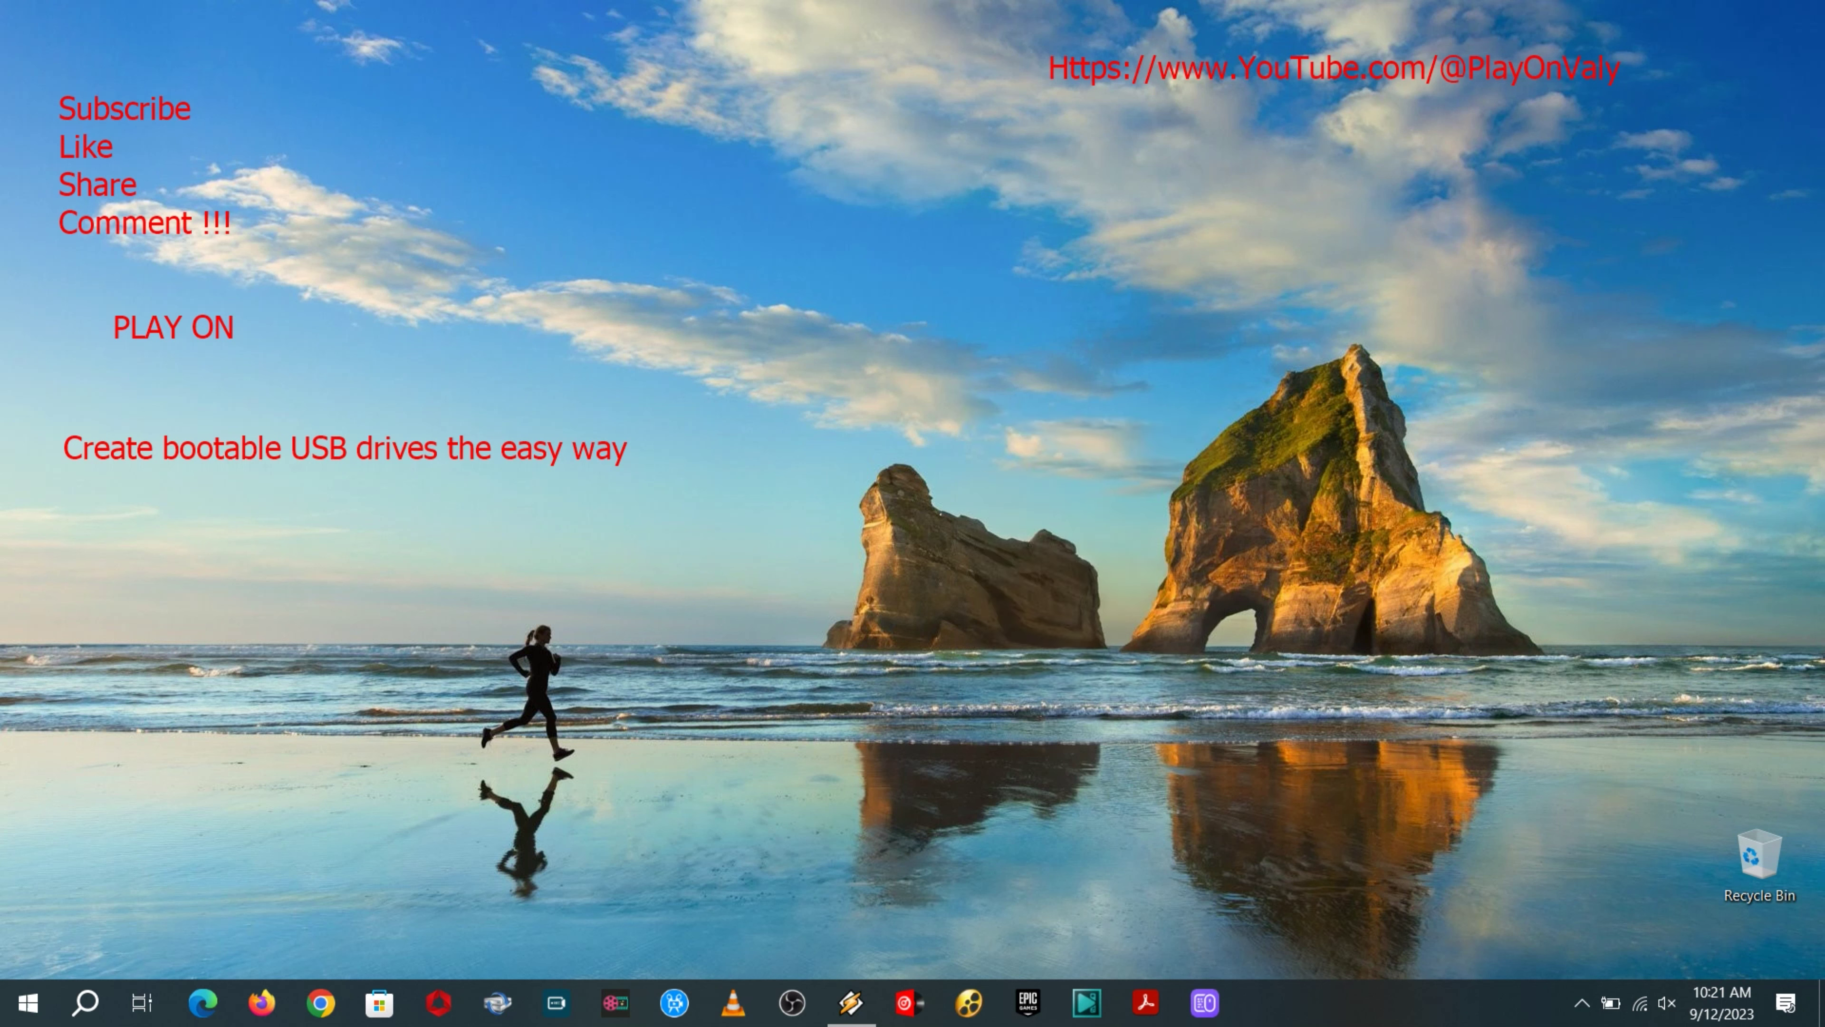
Add a red farewell annotation in capitals near the upper middle of the desktop, beginning BYE BYE & HAV.
click(1581, 1001)
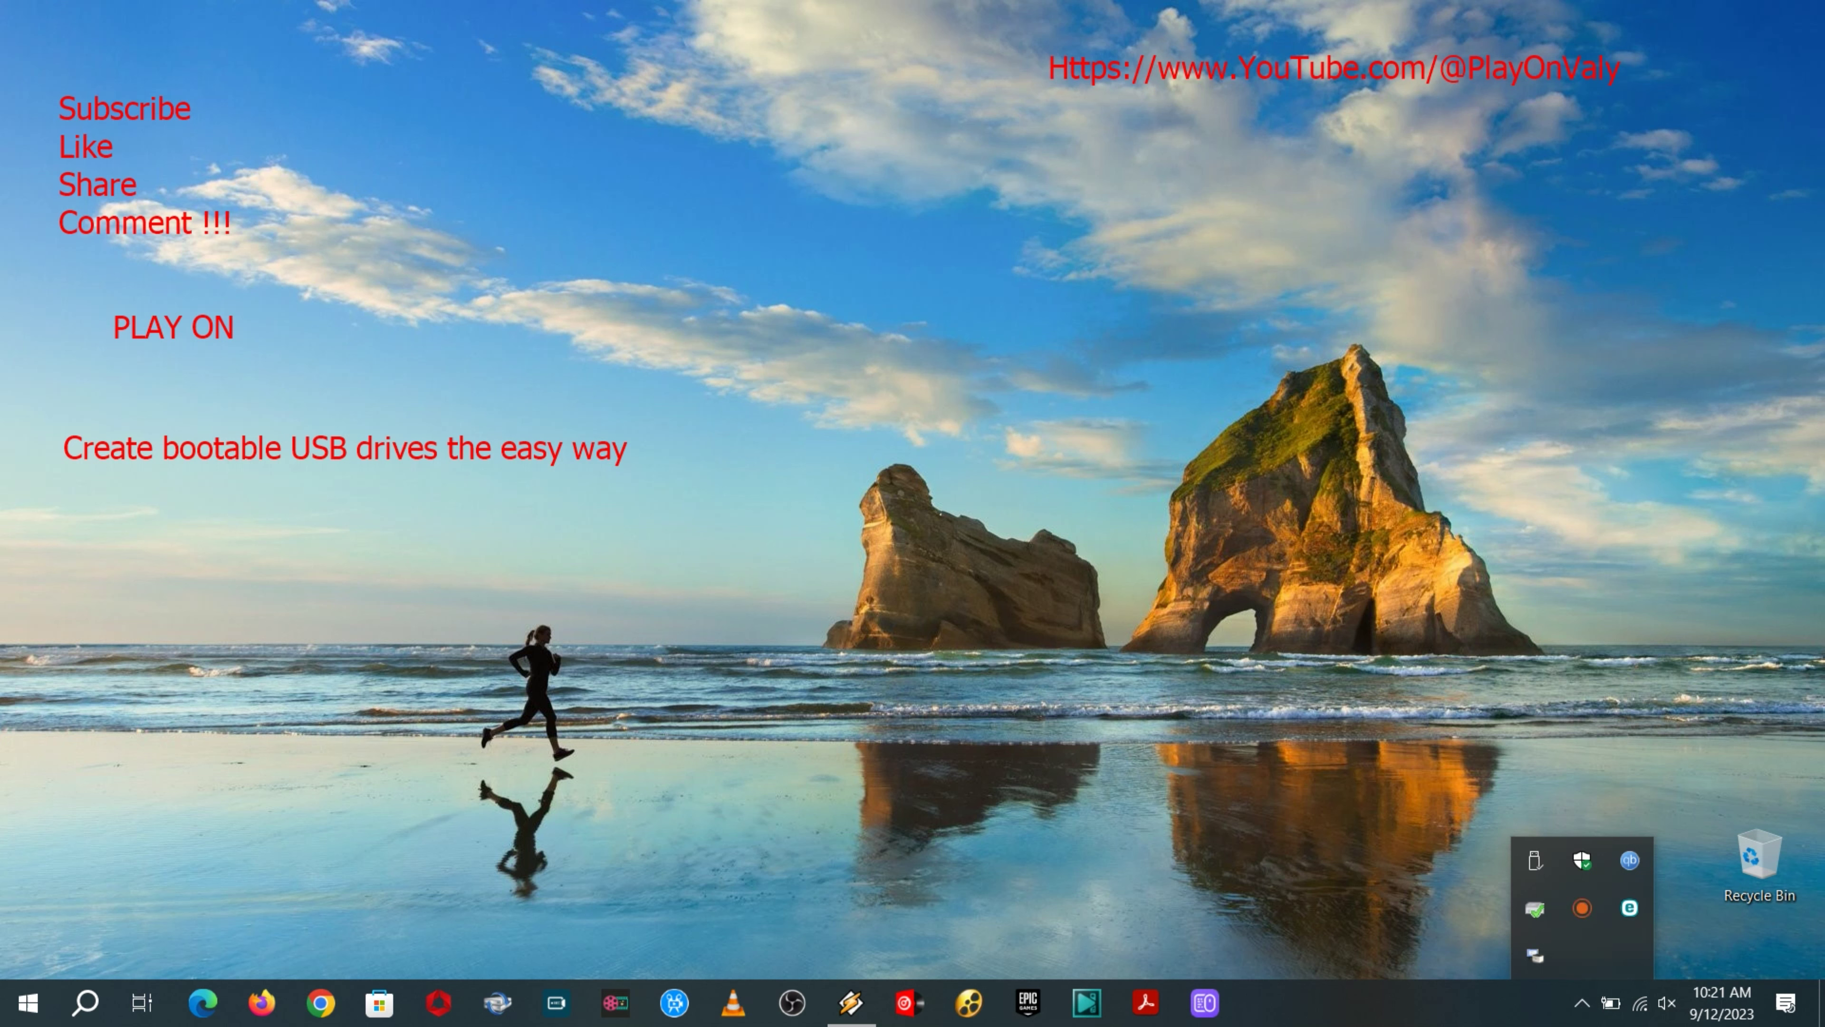
key(Escape)
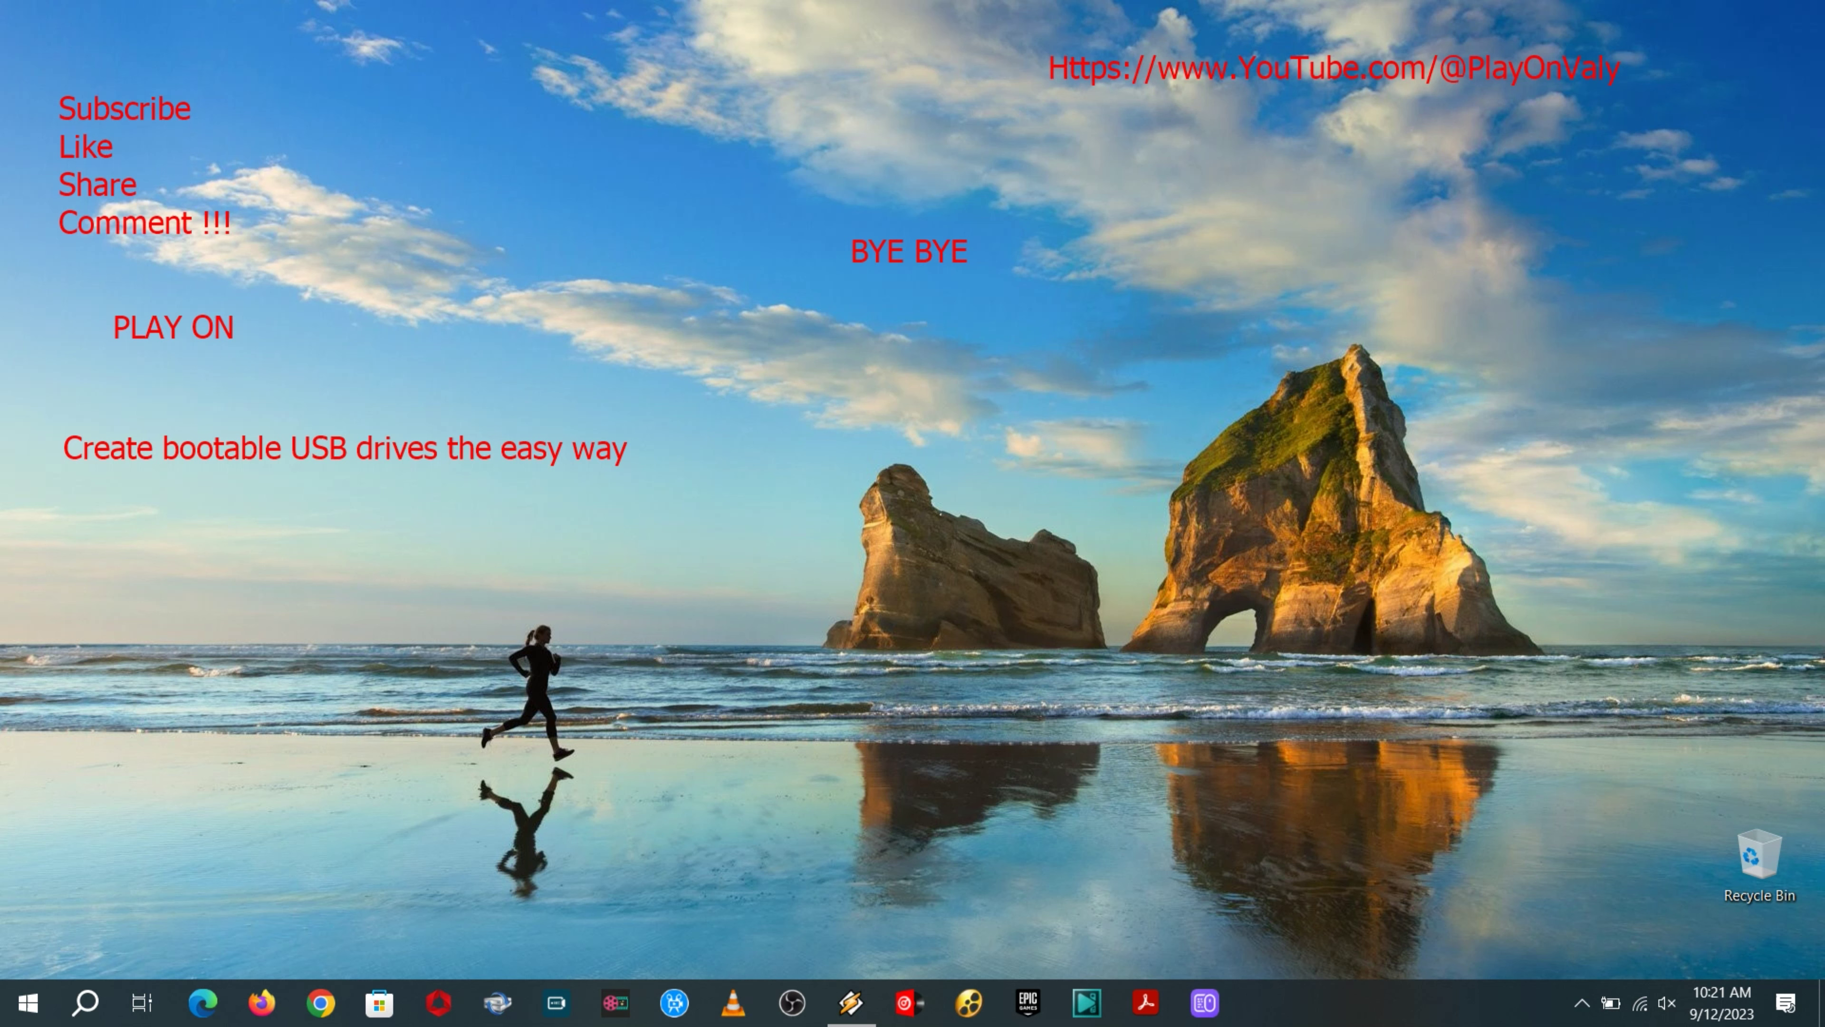
key(Caps_Lock)
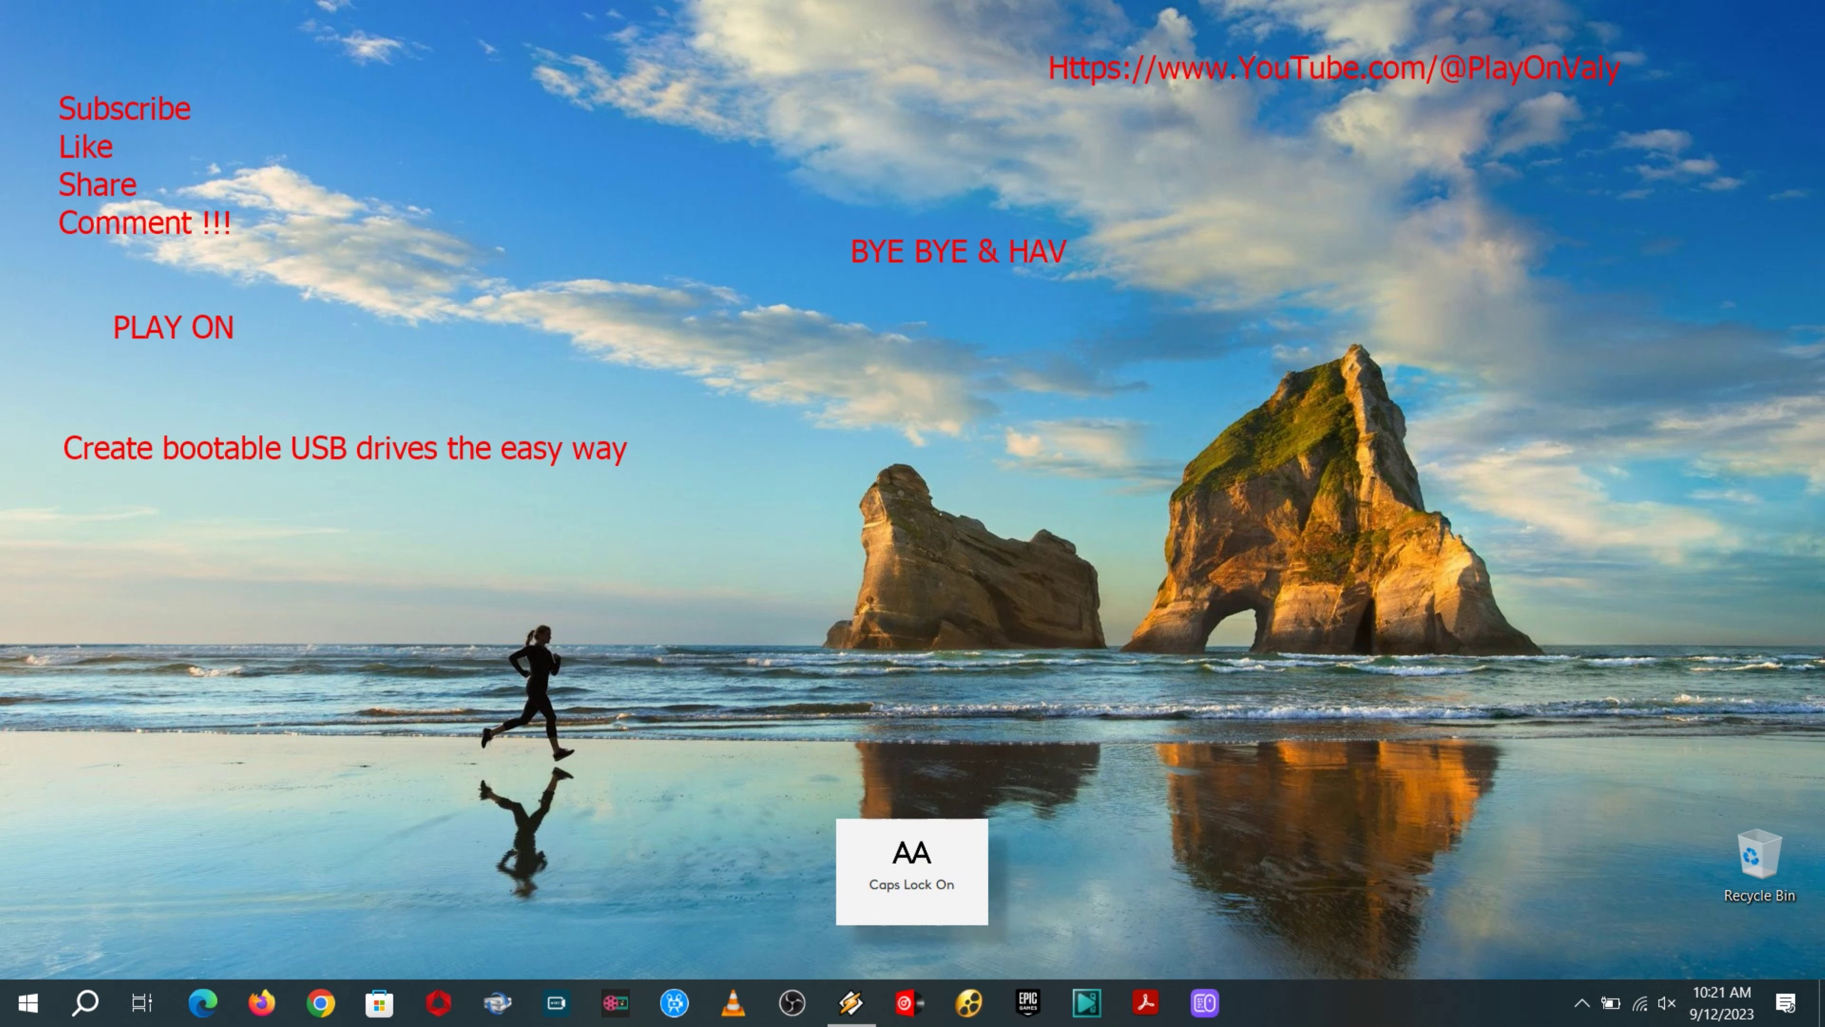